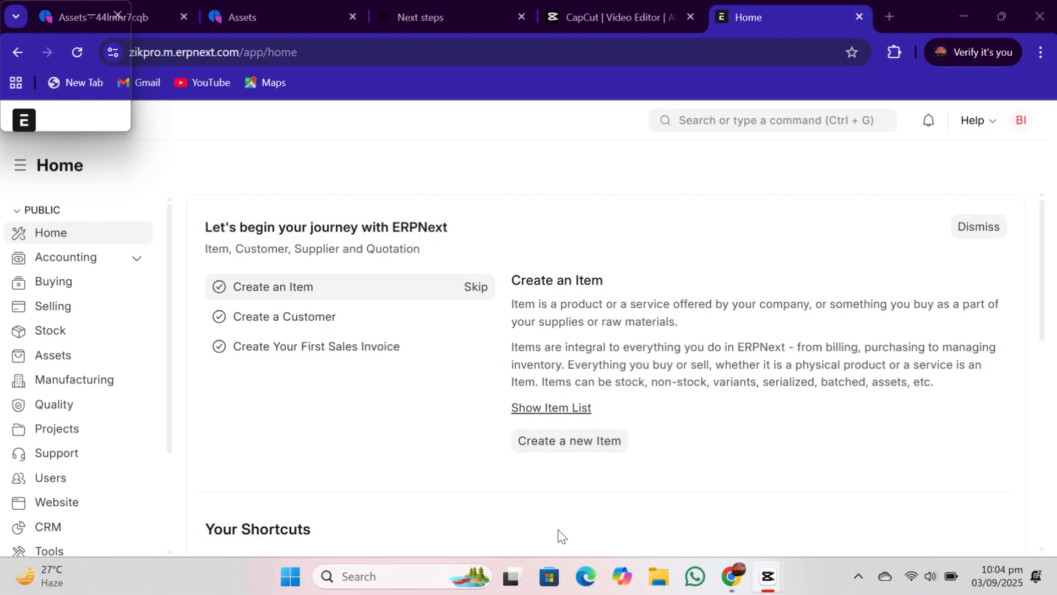
- Open the Item list from the Stock module and clear its active filter
left_click(80, 233)
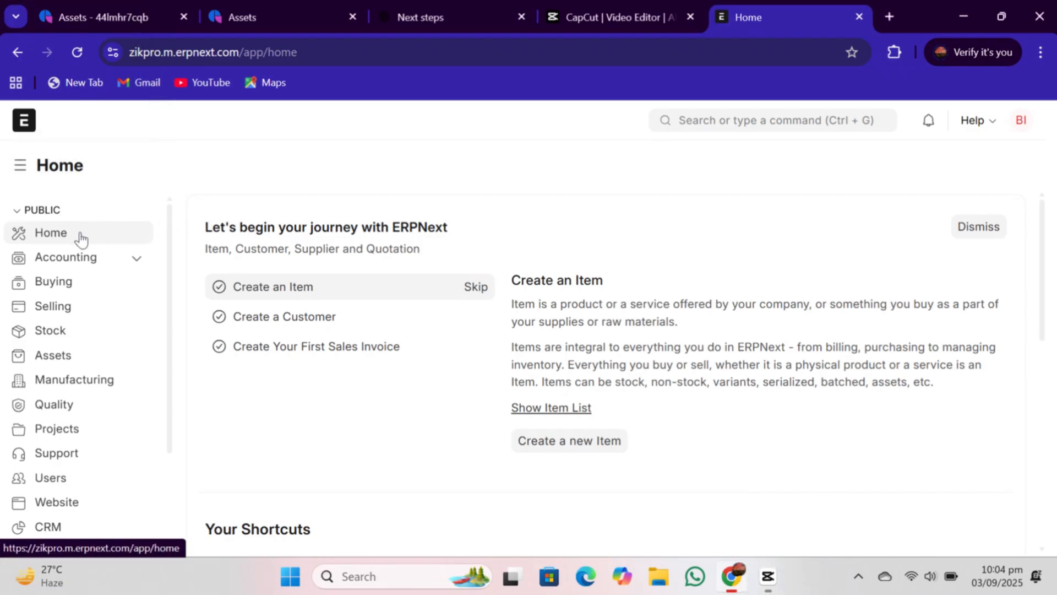
left_click(73, 332)
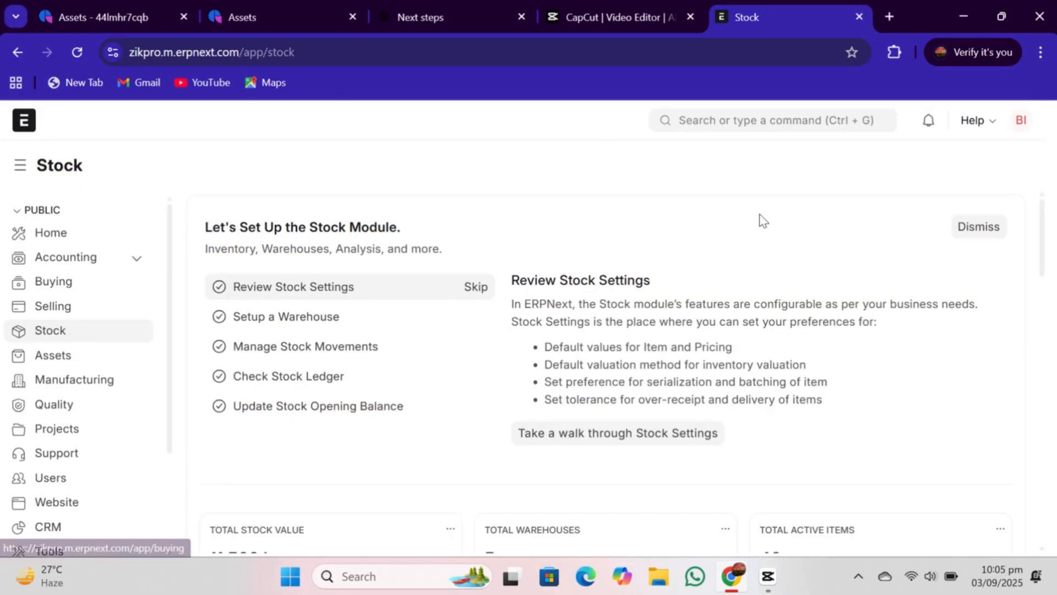
left_click_drag(1045, 246, 1056, 399)
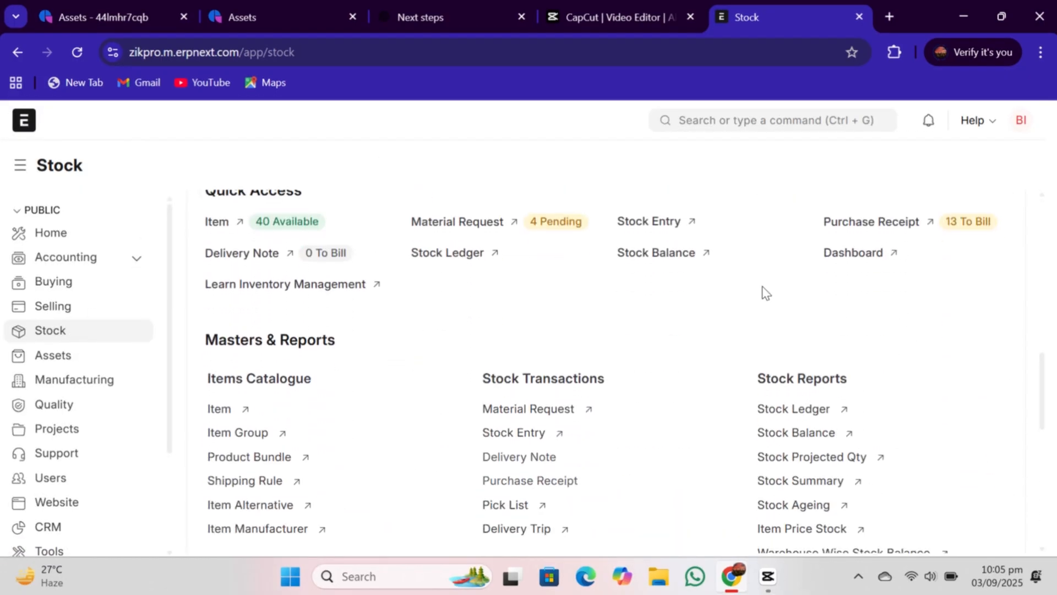
left_click(218, 226)
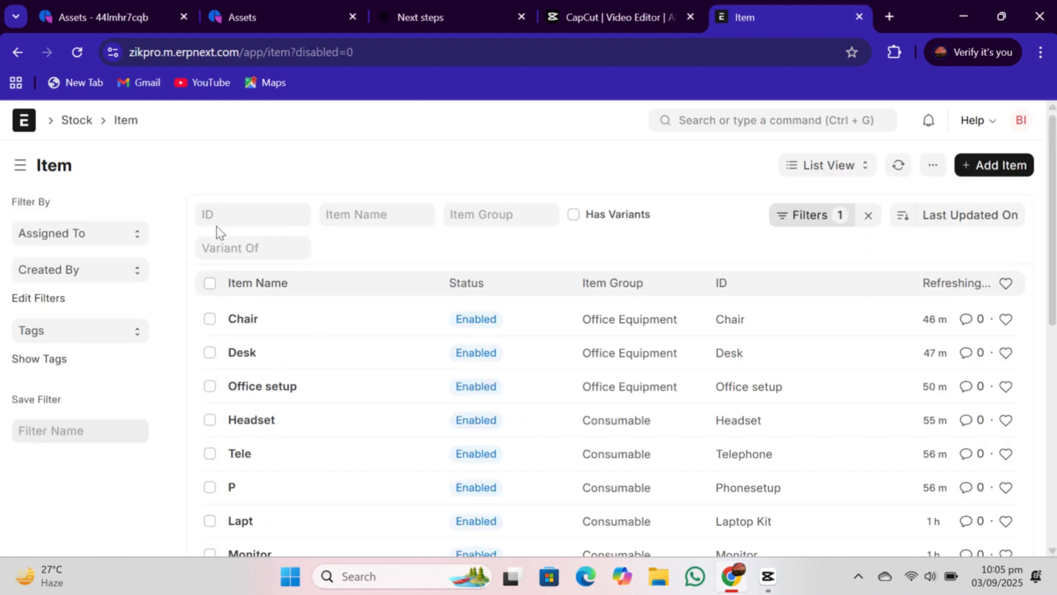
left_click(869, 217)
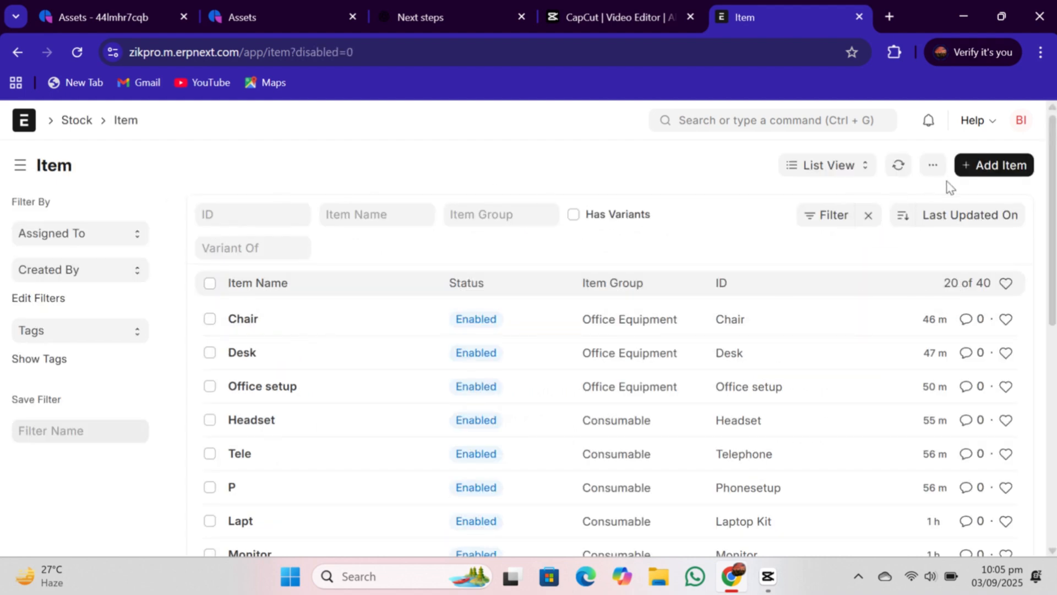
- Create a new item in the full form with item code Projector Setup and item group Office Equipment
left_click(979, 168)
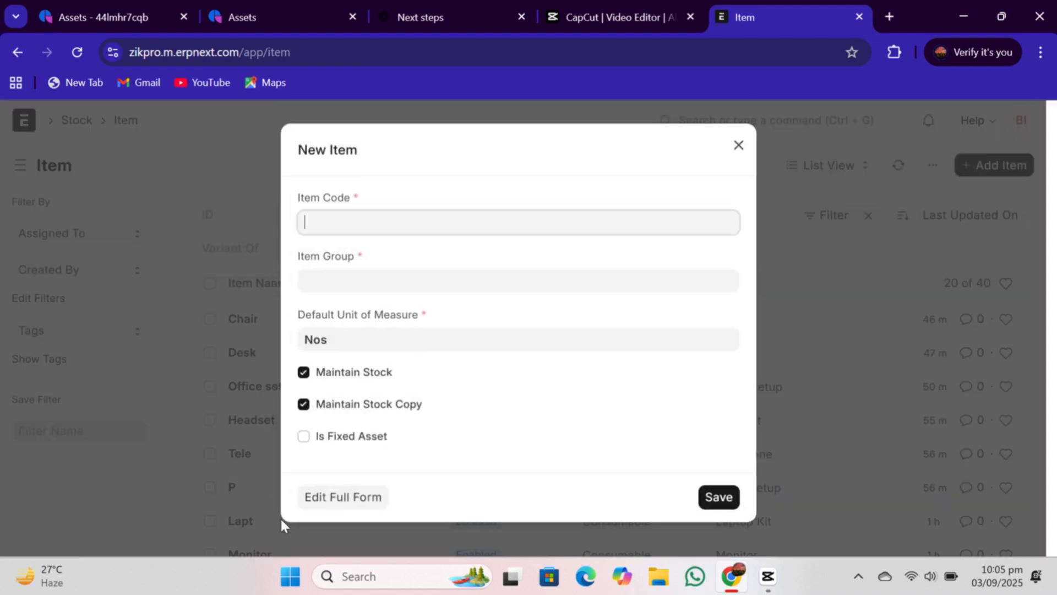
left_click(332, 498)
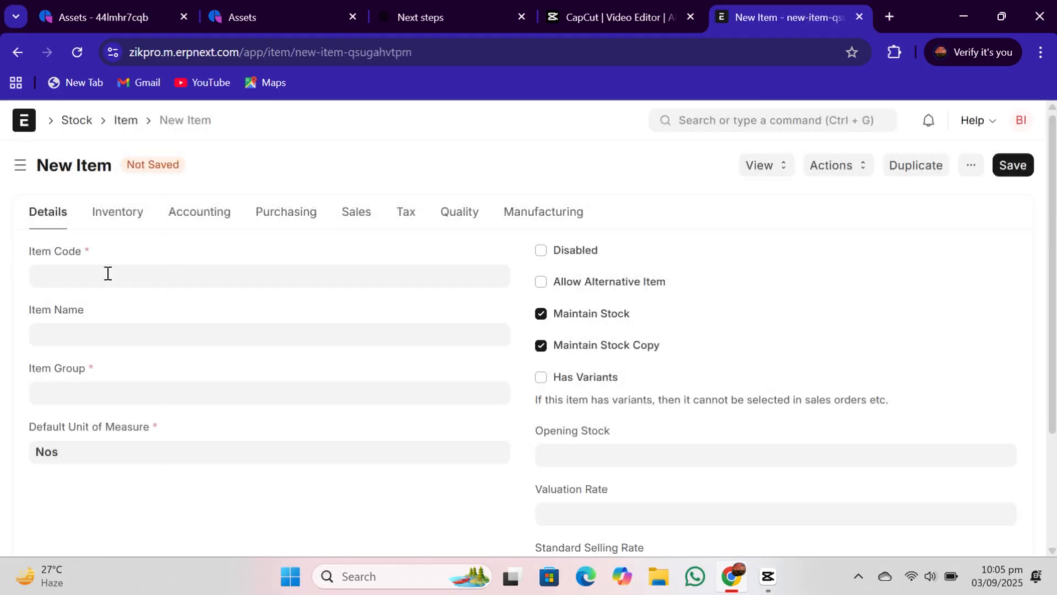
left_click(67, 285)
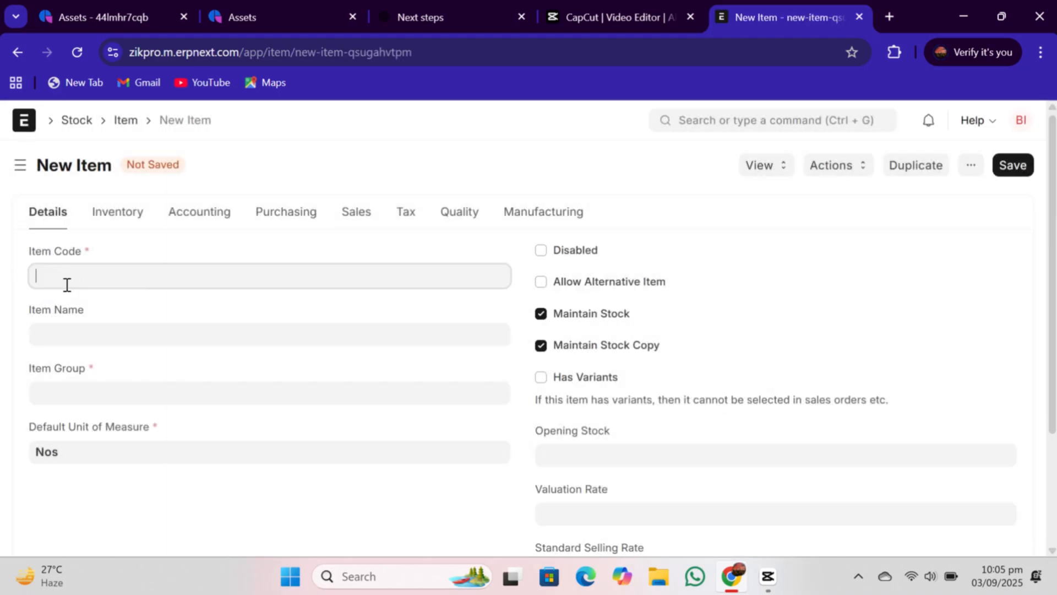
type("Projector Setup")
left_click(143, 399)
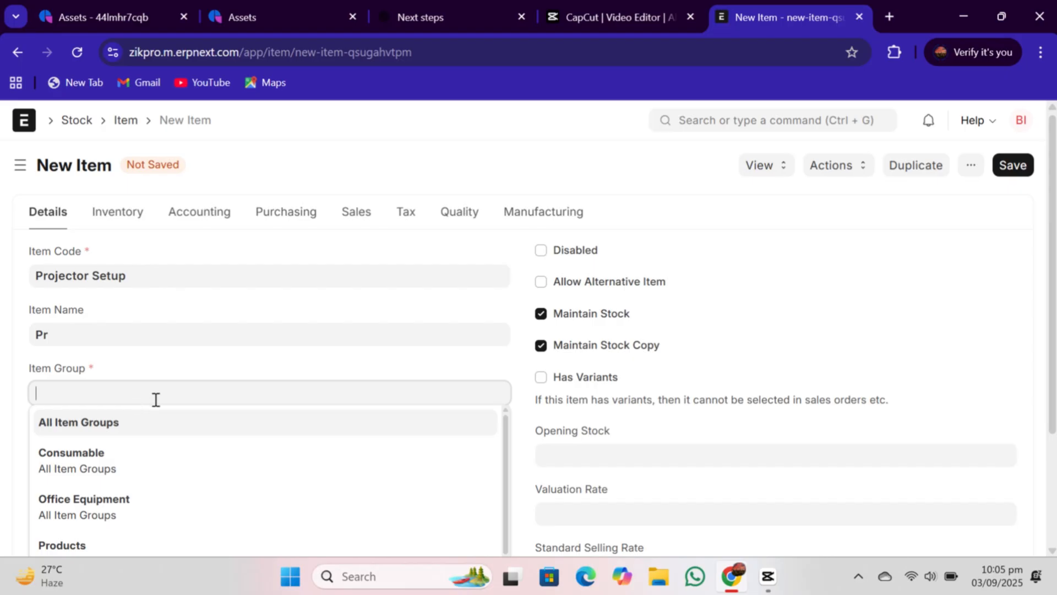
left_click(213, 507)
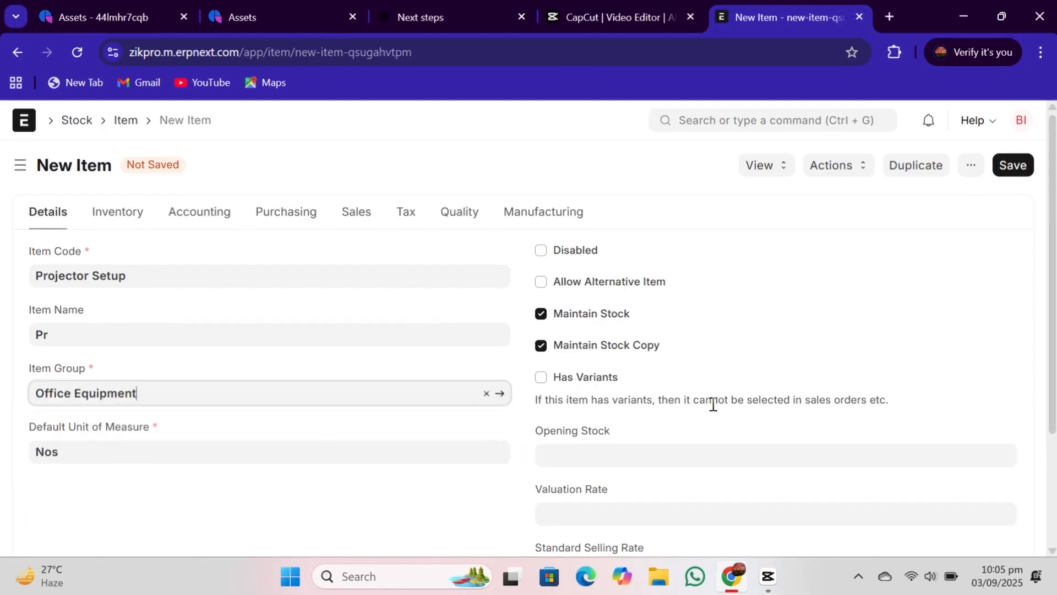
- Turn off Maintain Stock and mark the item as a fixed asset
scroll(944, 341, "down", 2)
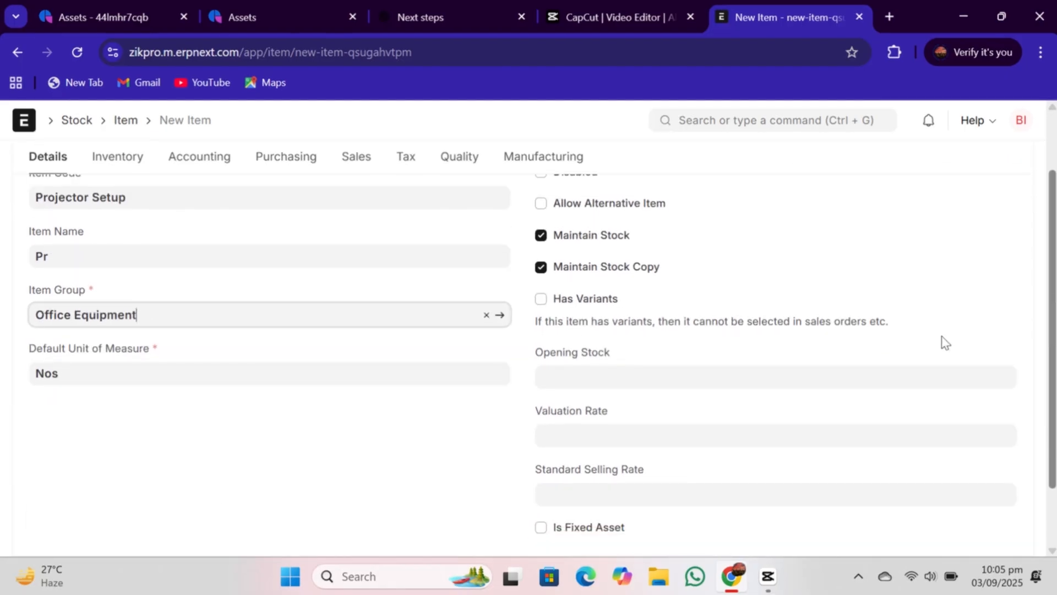
left_click(542, 236)
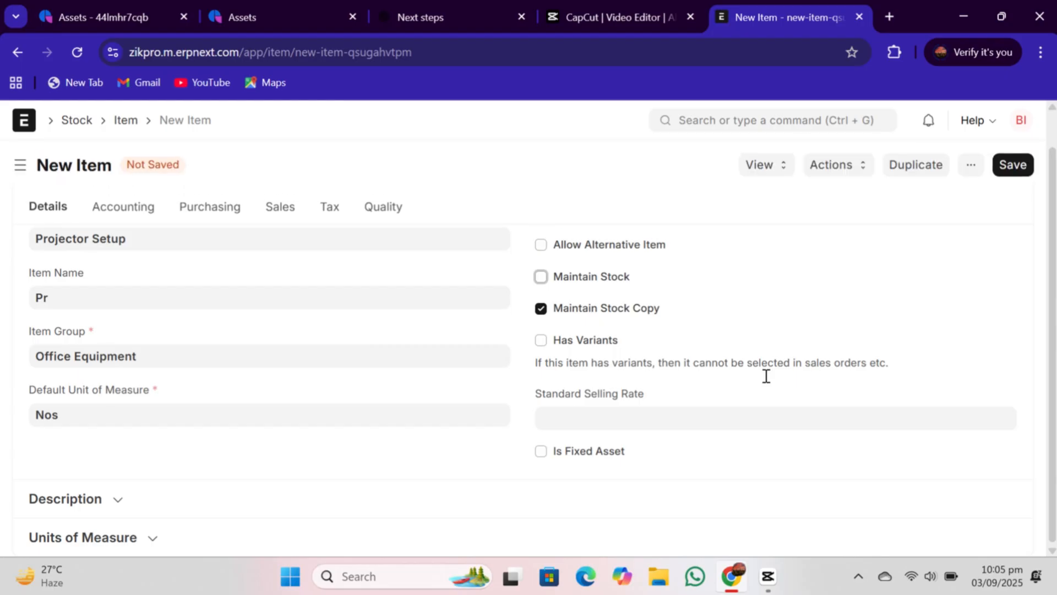
left_click(542, 451)
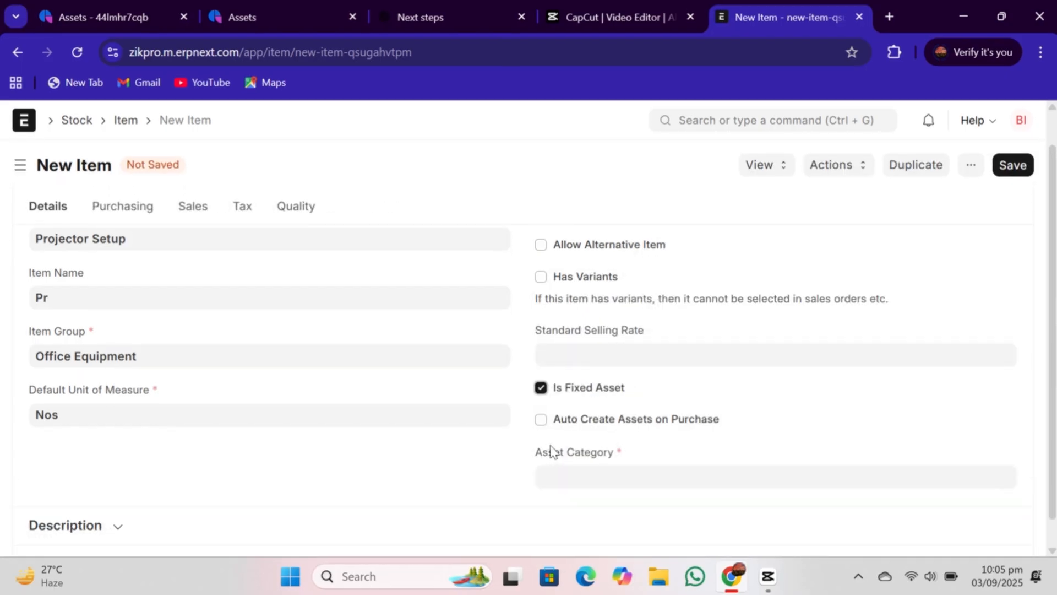
- Set the item's asset category to fixed asset
scroll(826, 418, "down", 1)
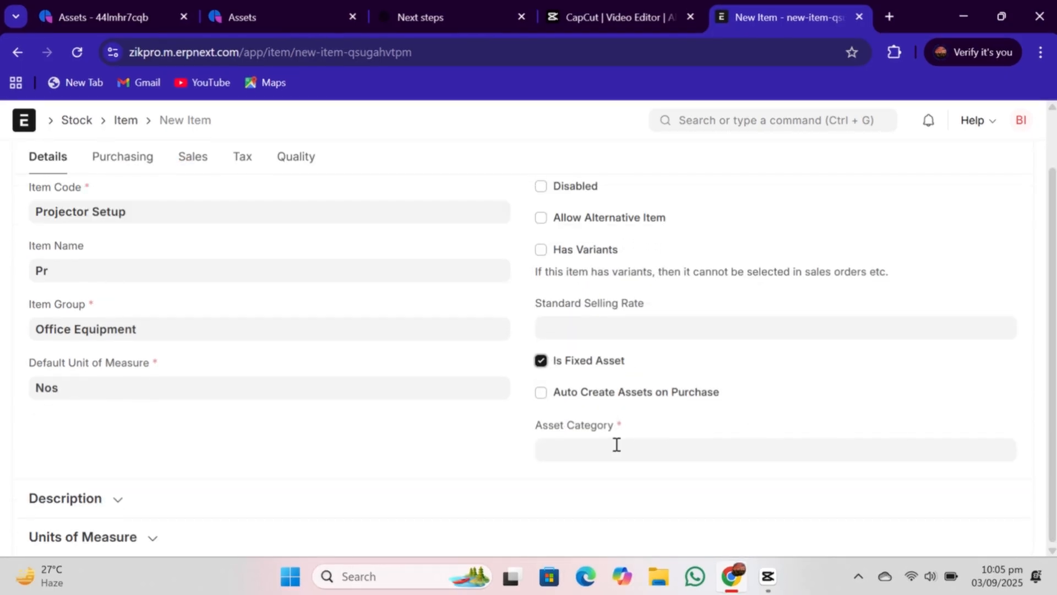
left_click(617, 448)
scroll(606, 495, "down", 3)
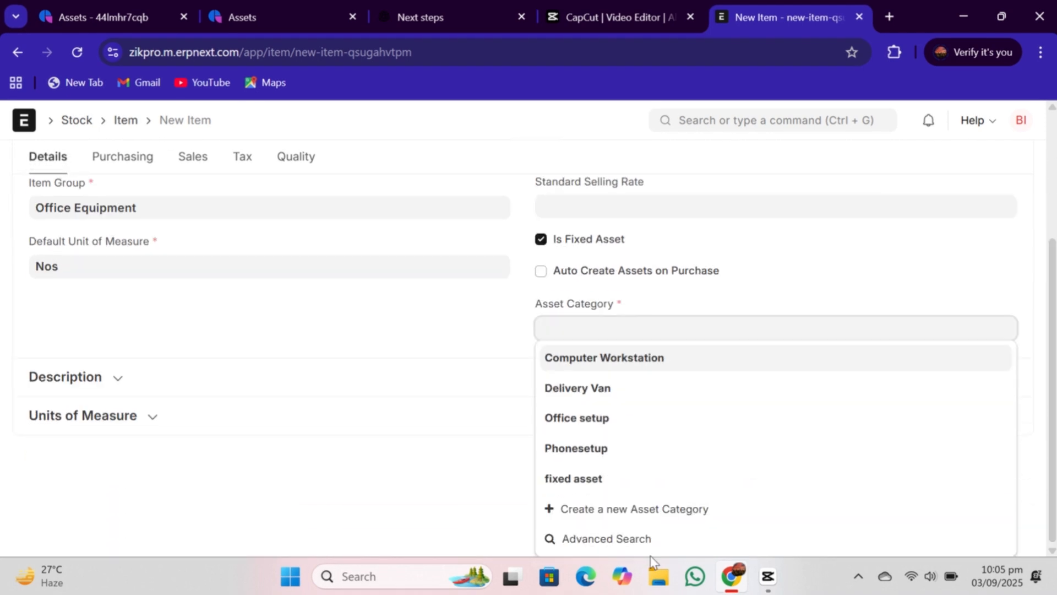
left_click(604, 480)
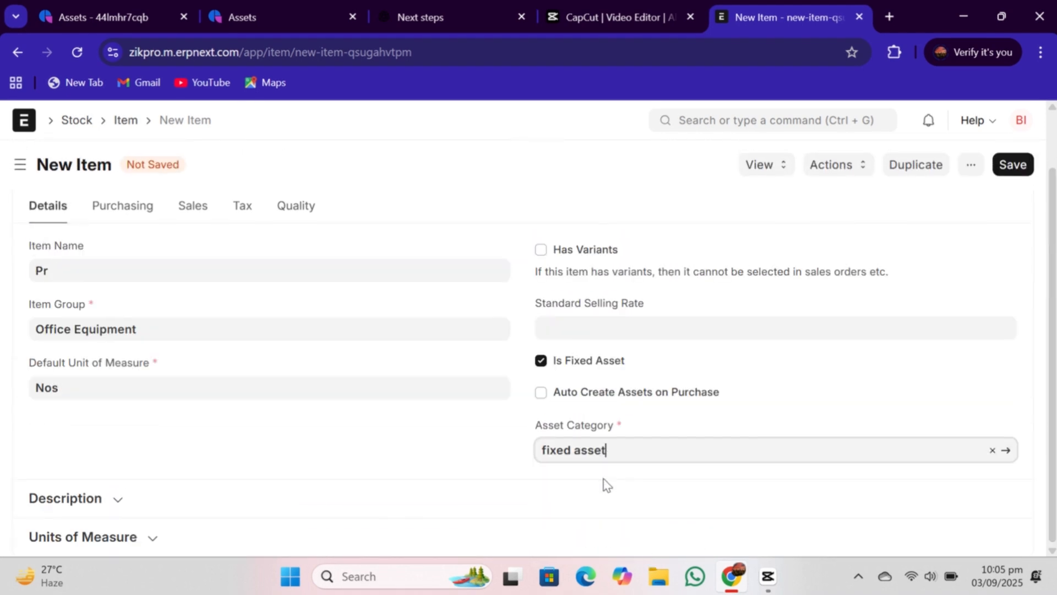
- Save the Projector Setup item and return to the Item list
left_click(678, 566)
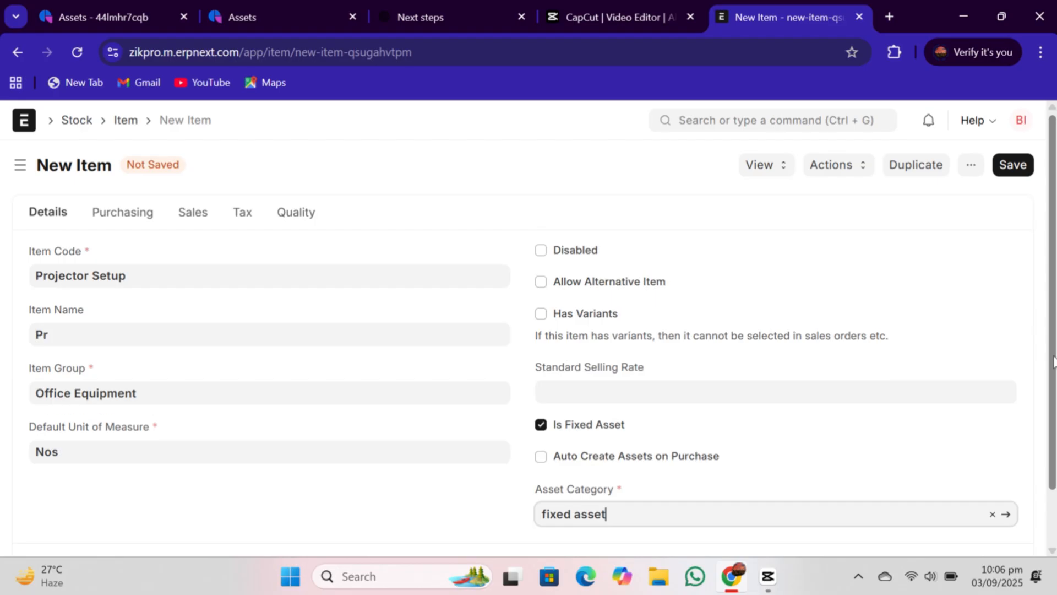
left_click(1014, 173)
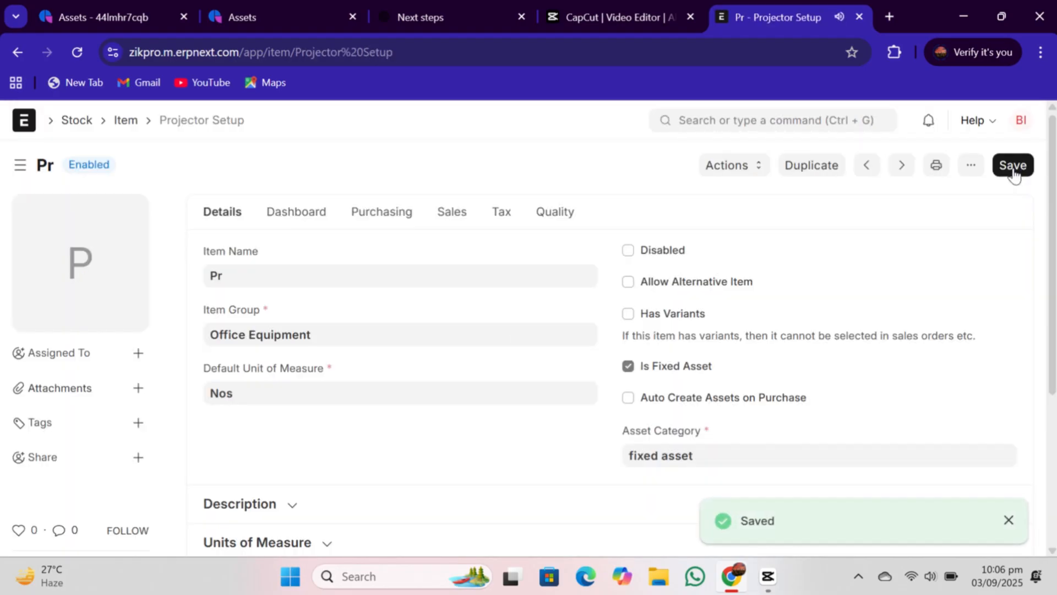
left_click(118, 122)
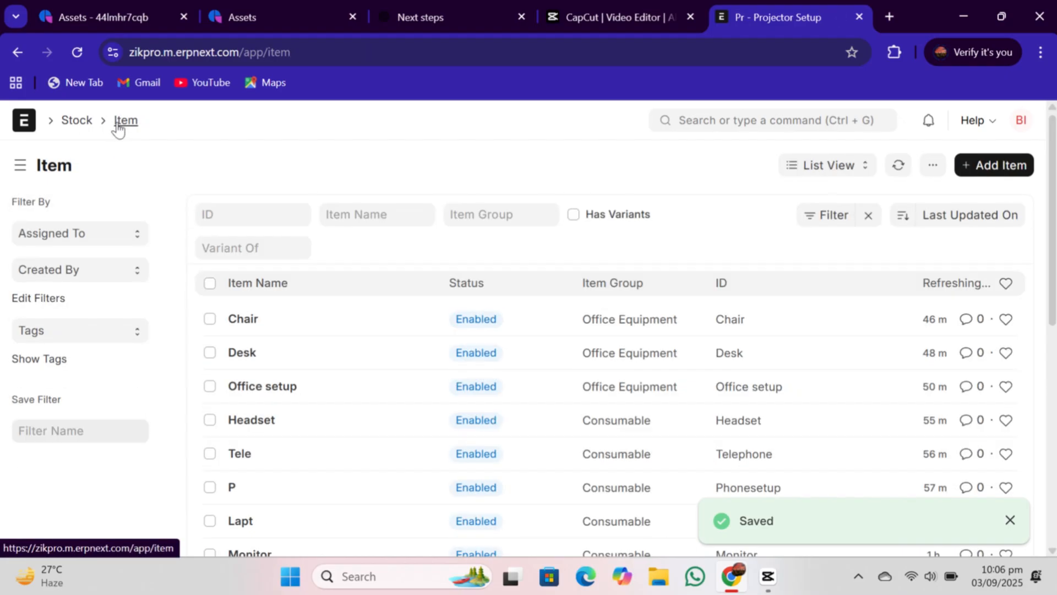
- Start another new item in the full form with item code Screen
left_click(1000, 164)
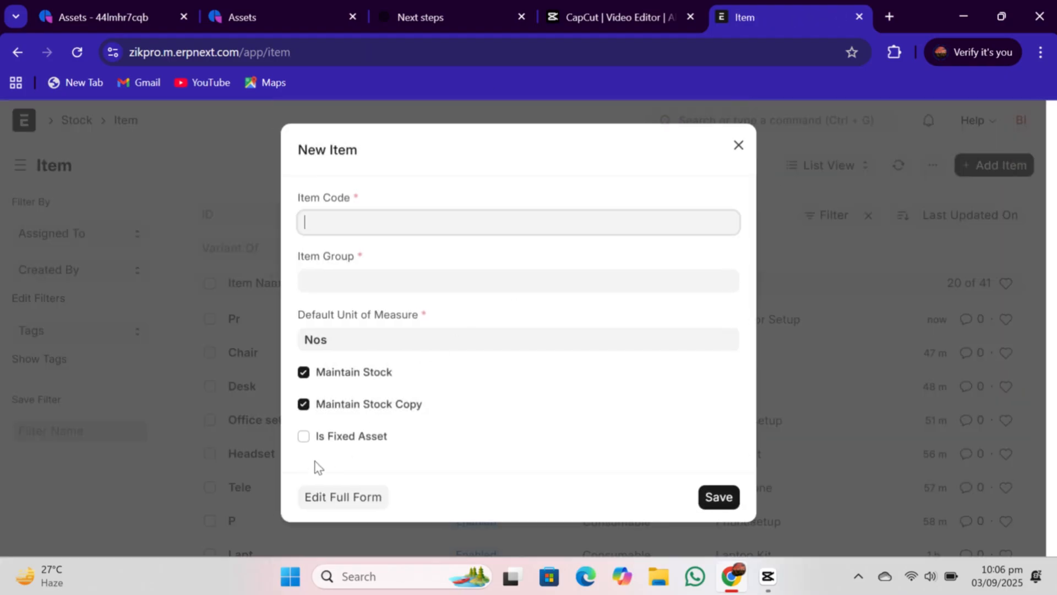
left_click(327, 502)
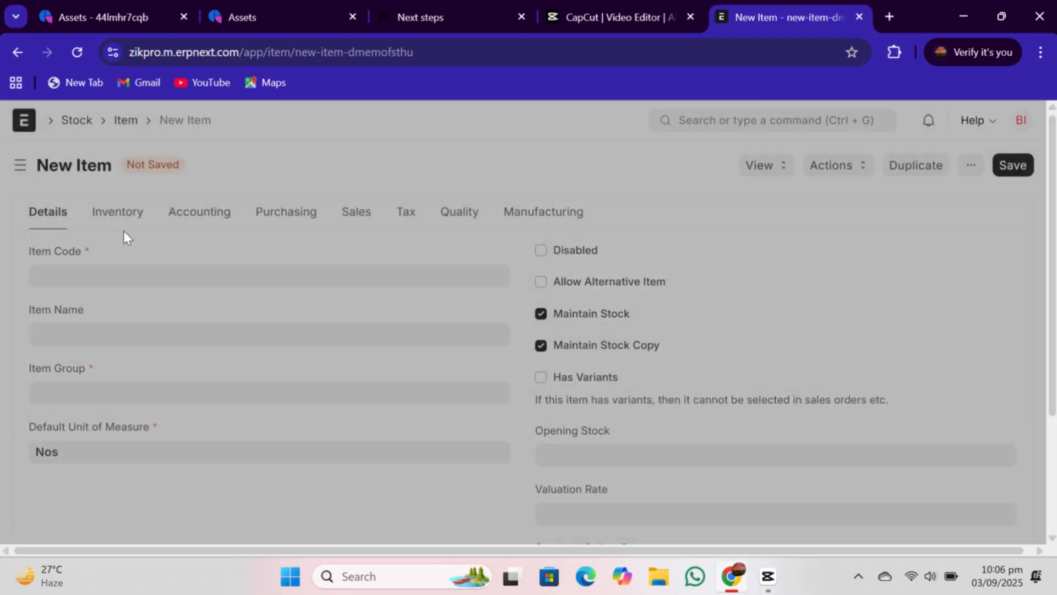
left_click(77, 279)
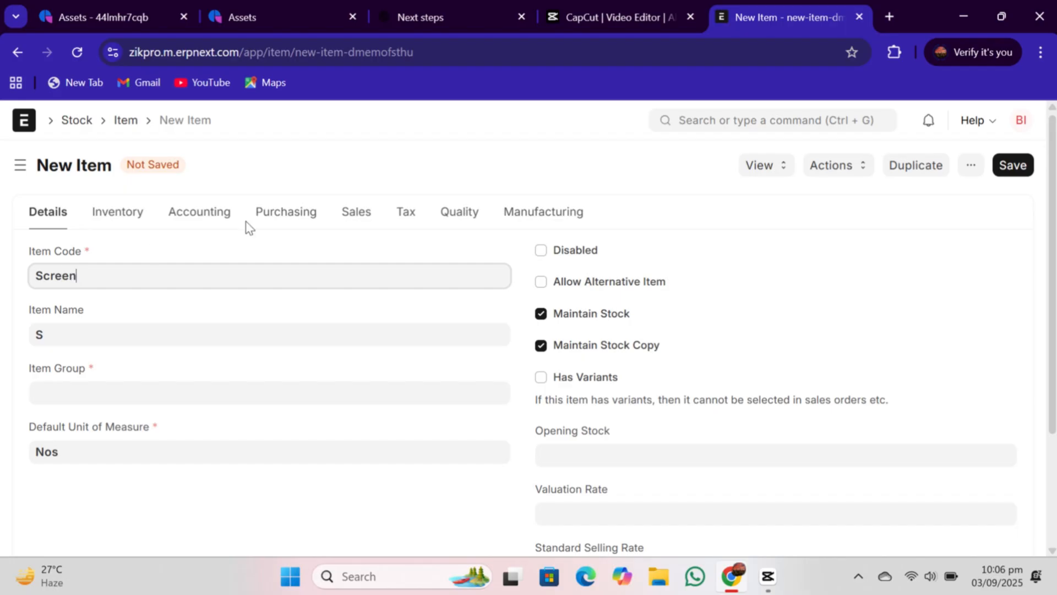
scroll(529, 330, "down", 2)
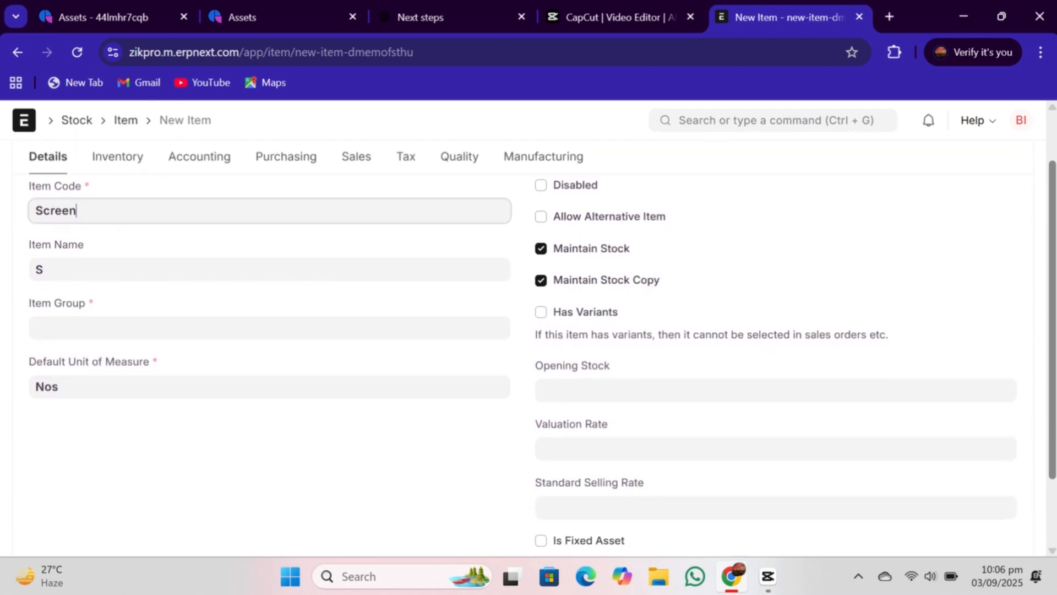
scroll(529, 331, "down", 2)
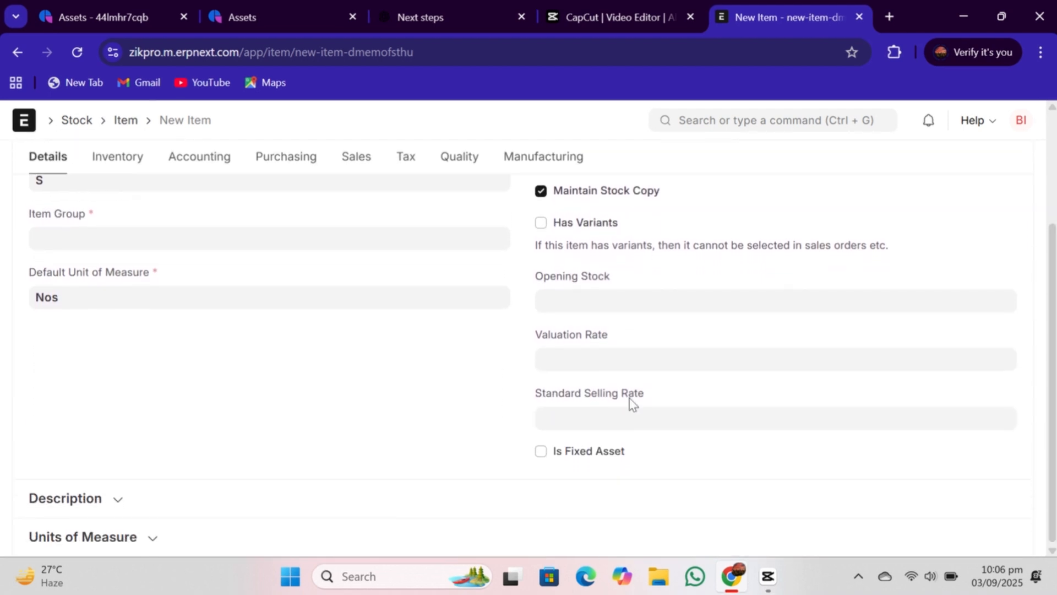
- Mark the Screen item as a fixed asset and set its item group to Office Equipment
left_click(542, 453)
left_click(115, 331)
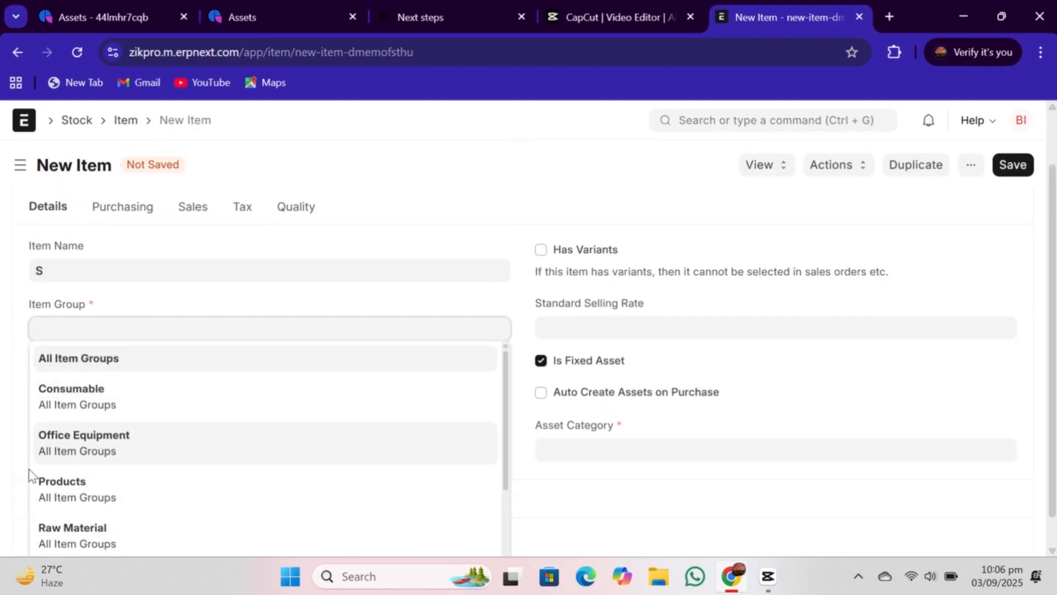
left_click(103, 461)
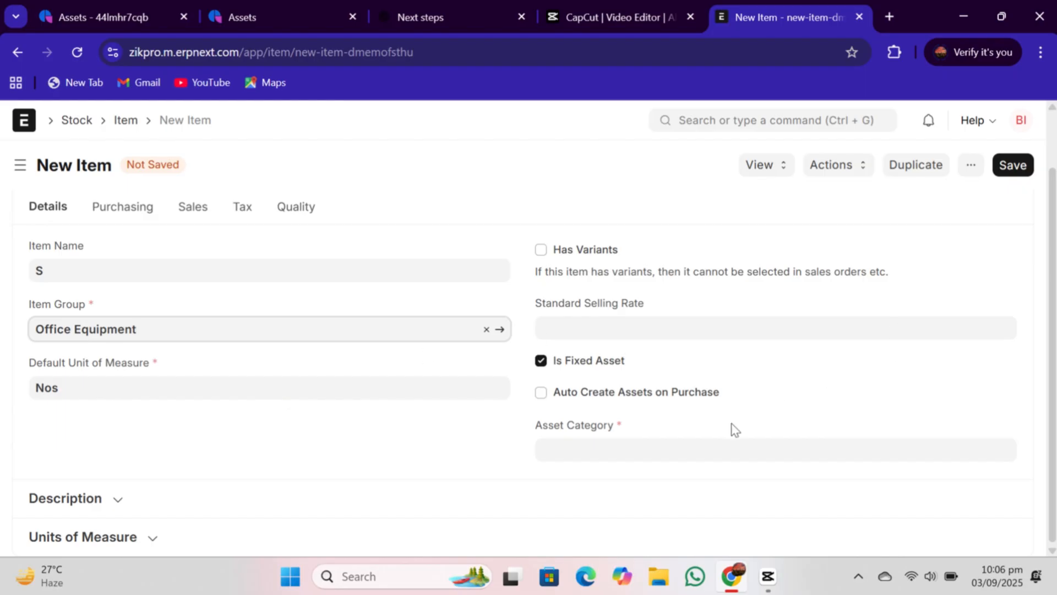
- Create a new asset category named Projector Setup from the item's asset category field and attempt to save it
left_click(699, 452)
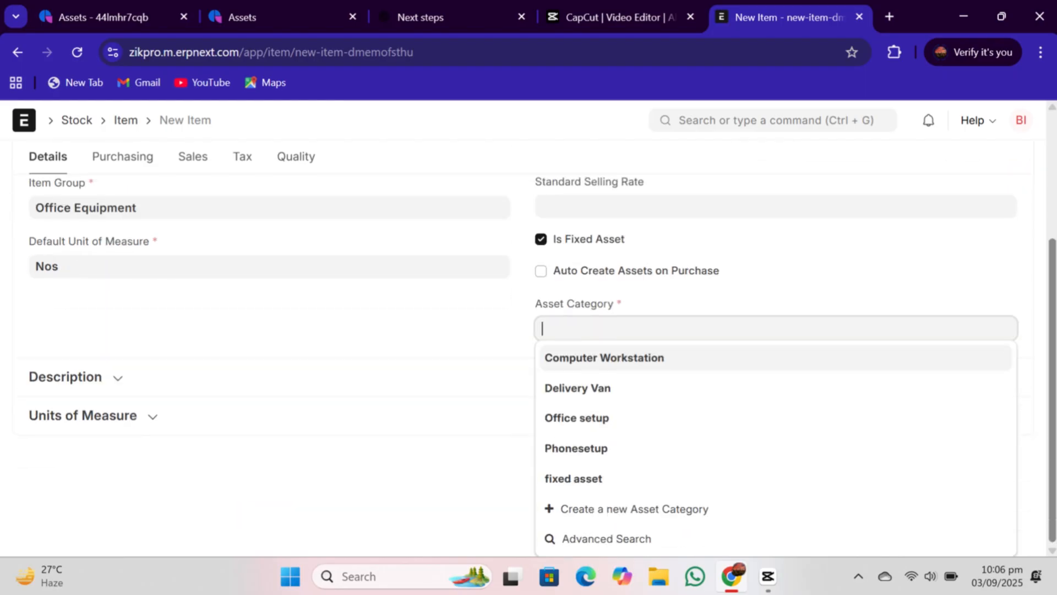
left_click(557, 511)
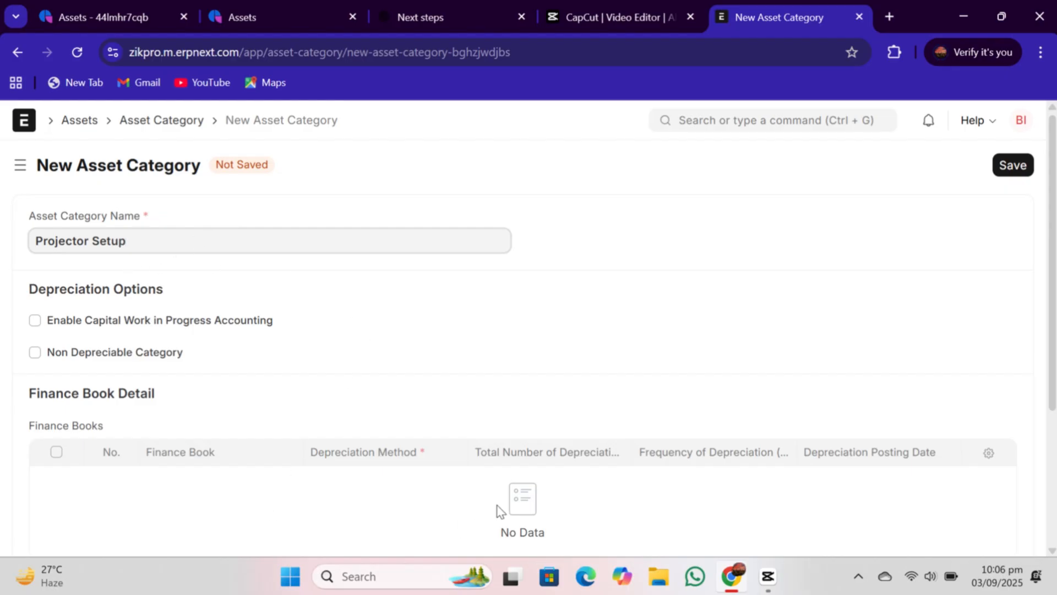
mouse_move(1054, 394)
left_mouse_down()
mouse_move(1054, 454)
mouse_move(1054, 393)
left_mouse_up()
left_click(1018, 168)
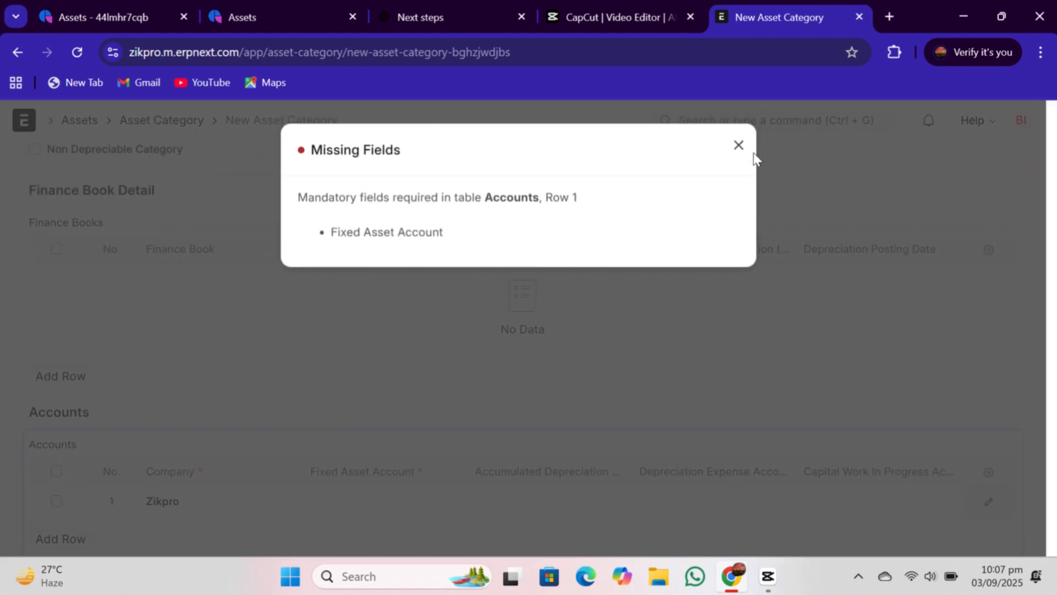
left_click(739, 147)
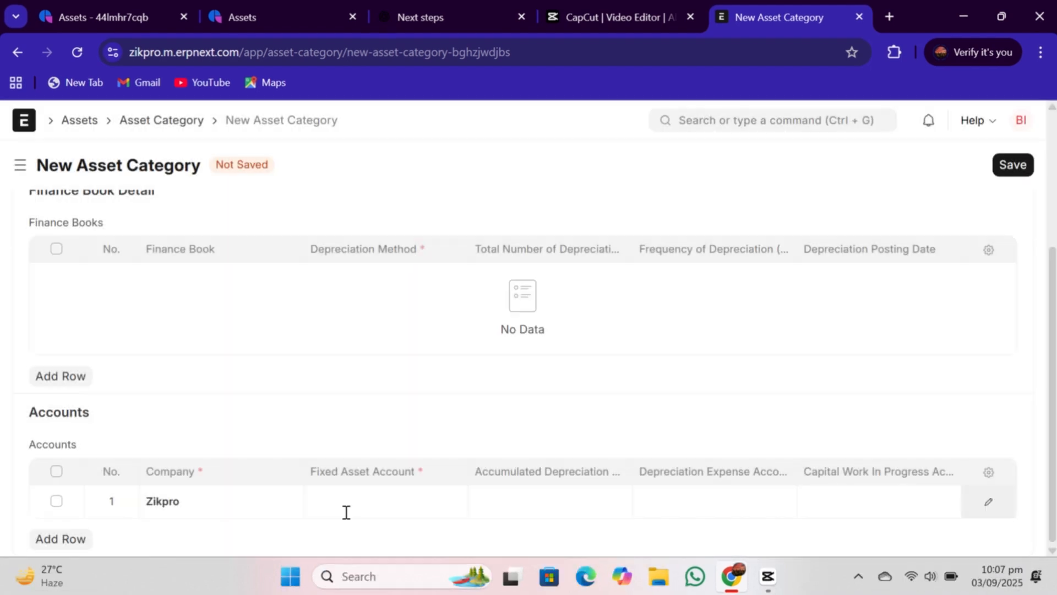
- Set the category's fixed asset account to Office Equipments - Z and save the category
left_click(346, 504)
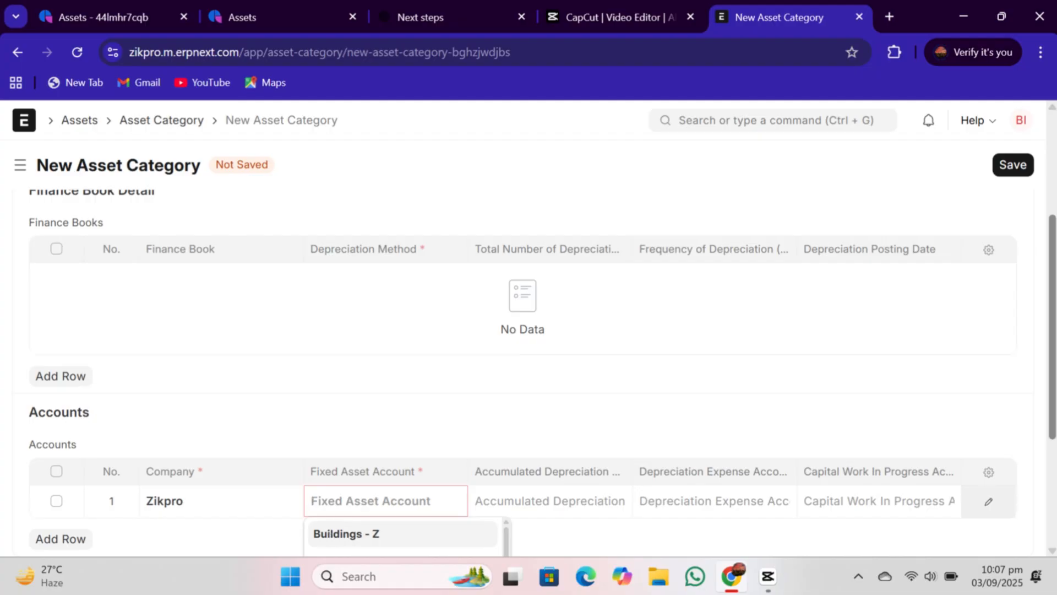
scroll(336, 529, "down", 4)
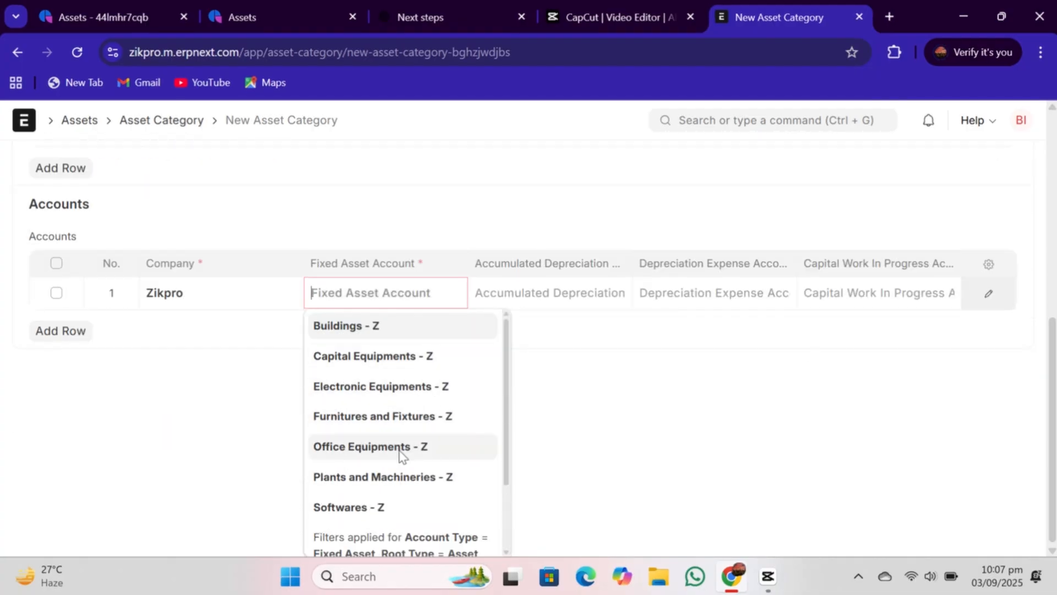
left_click(400, 447)
scroll(1024, 176, "up", 8)
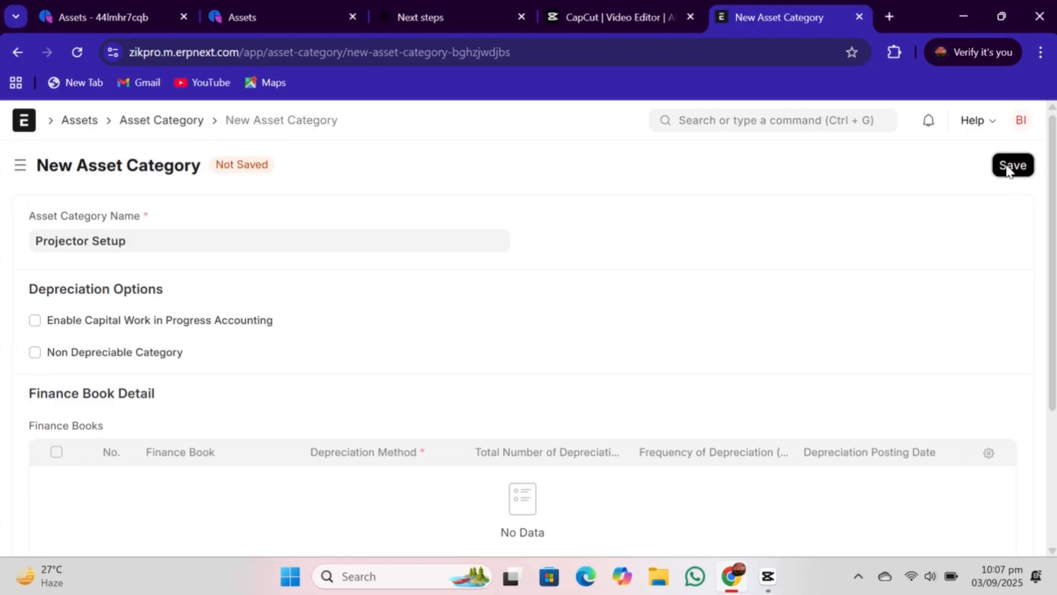
left_click(1012, 165)
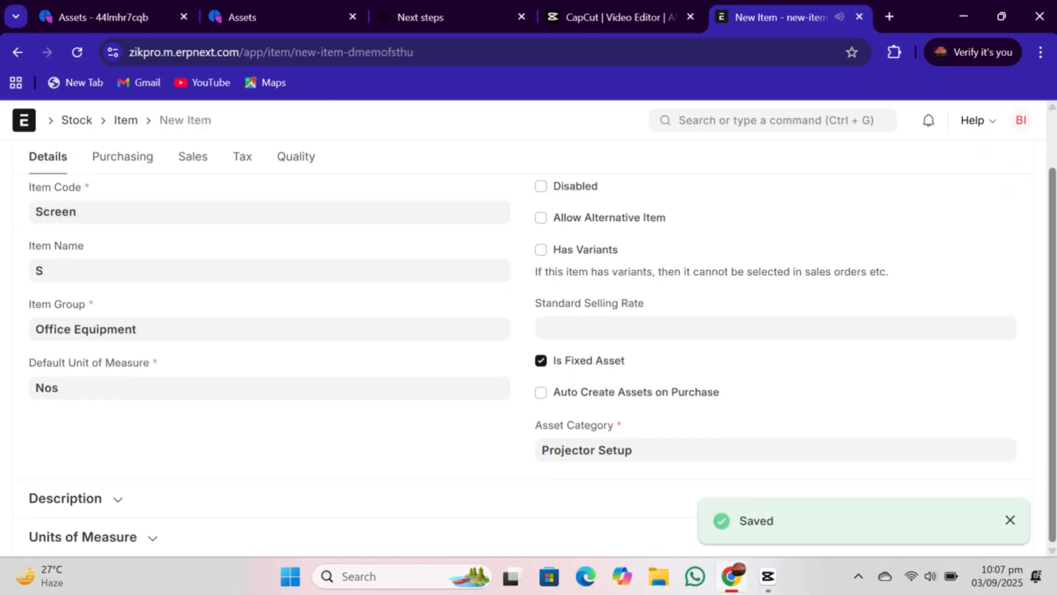
scroll(1039, 192, "up", 2)
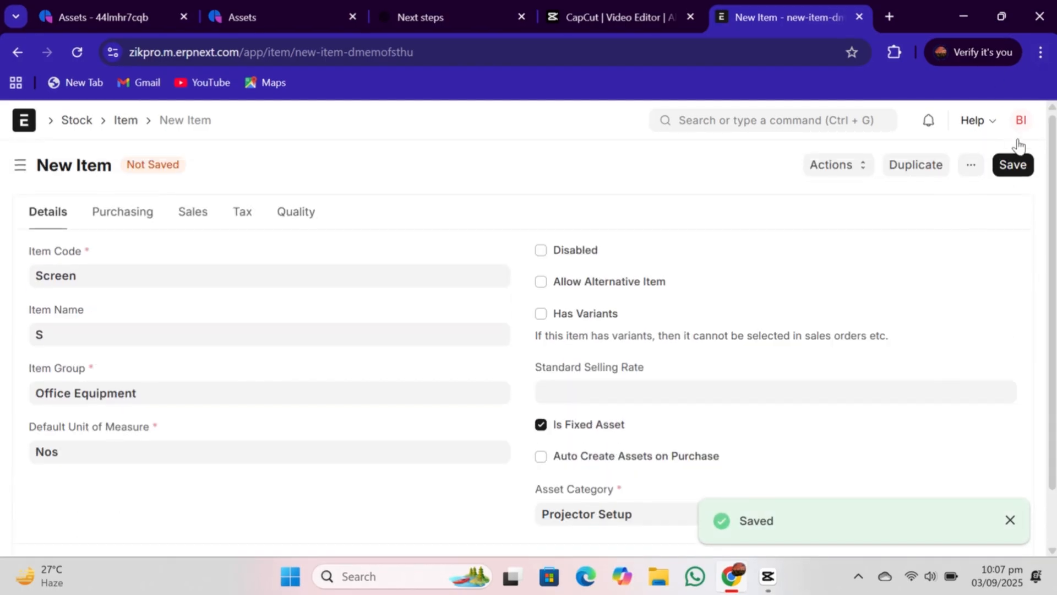
- Save the Screen item
left_click(1020, 173)
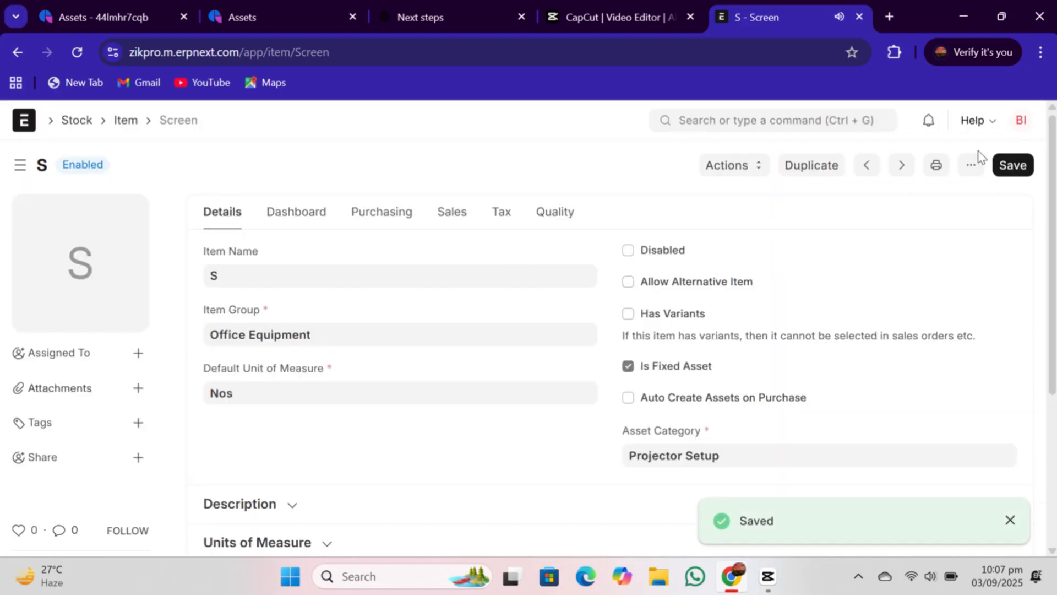
left_click(1011, 169)
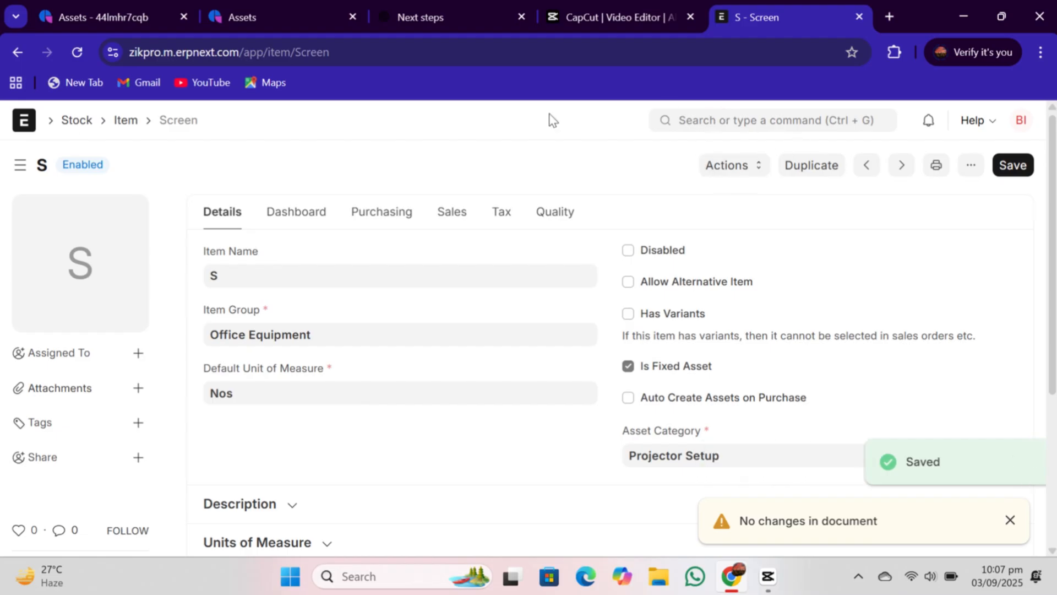
- Start another new item in the full form with item code Desktop Computer
left_click(121, 123)
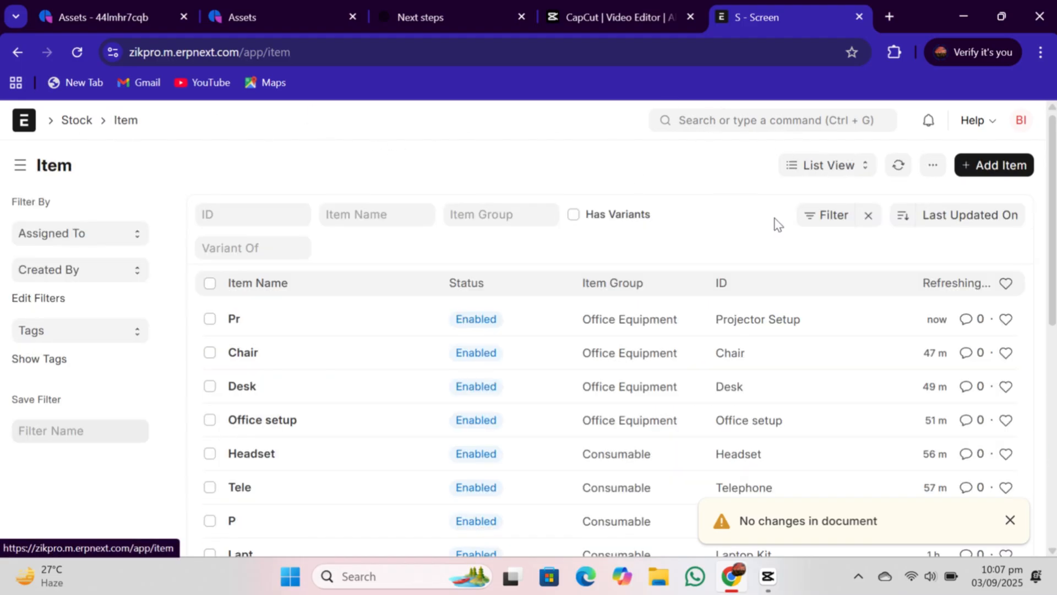
left_click(974, 176)
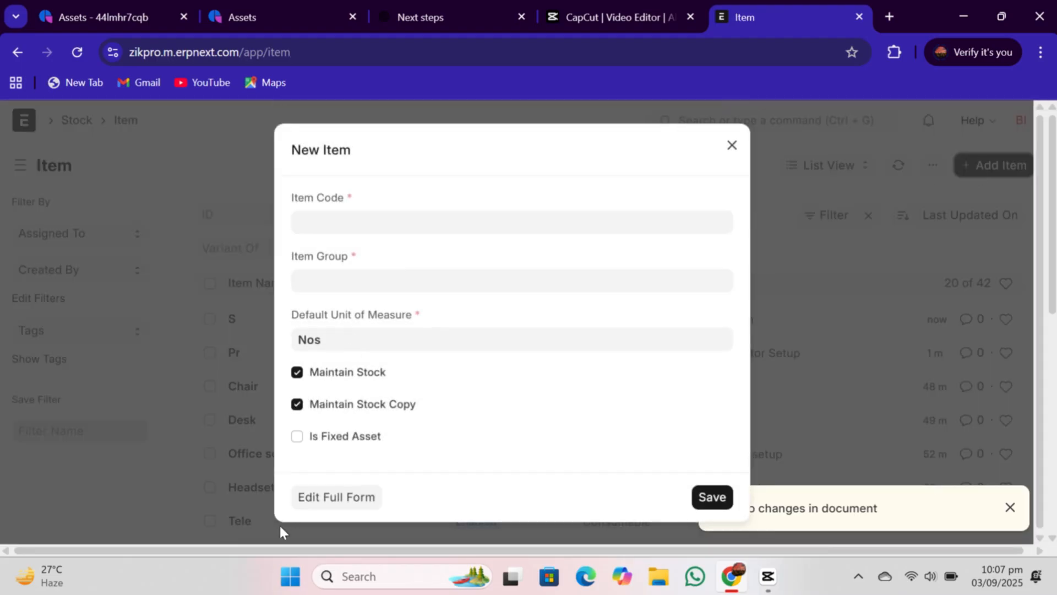
left_click(333, 498)
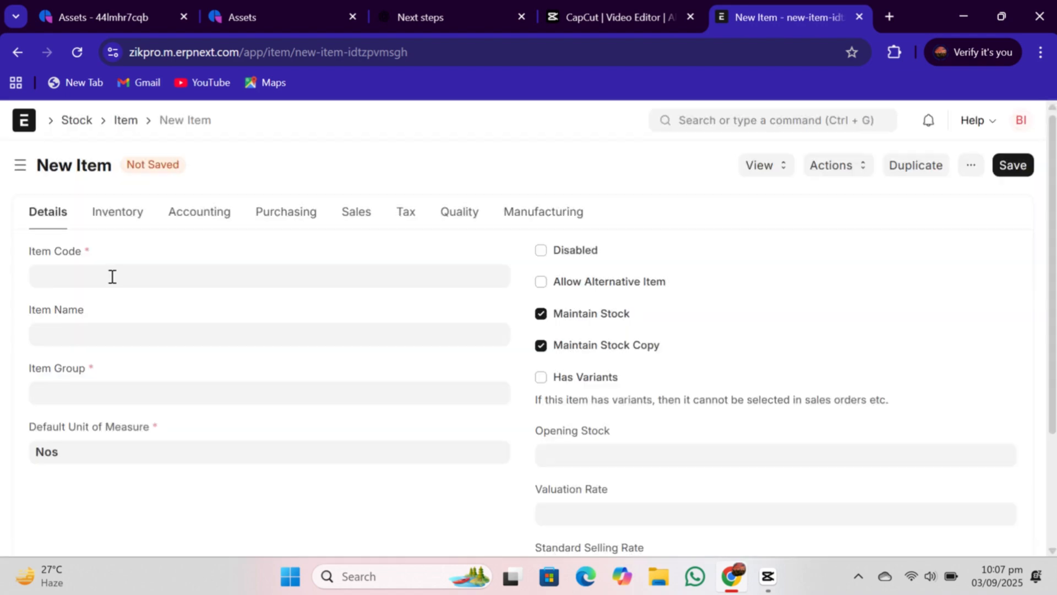
left_click(112, 277)
type("D")
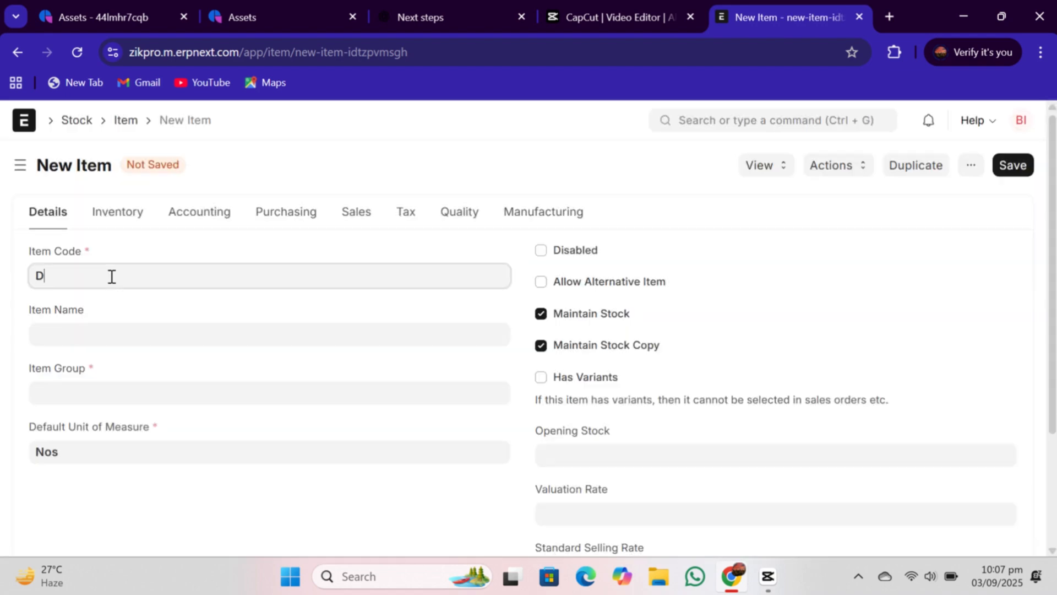
type("eskt")
type("op Computer")
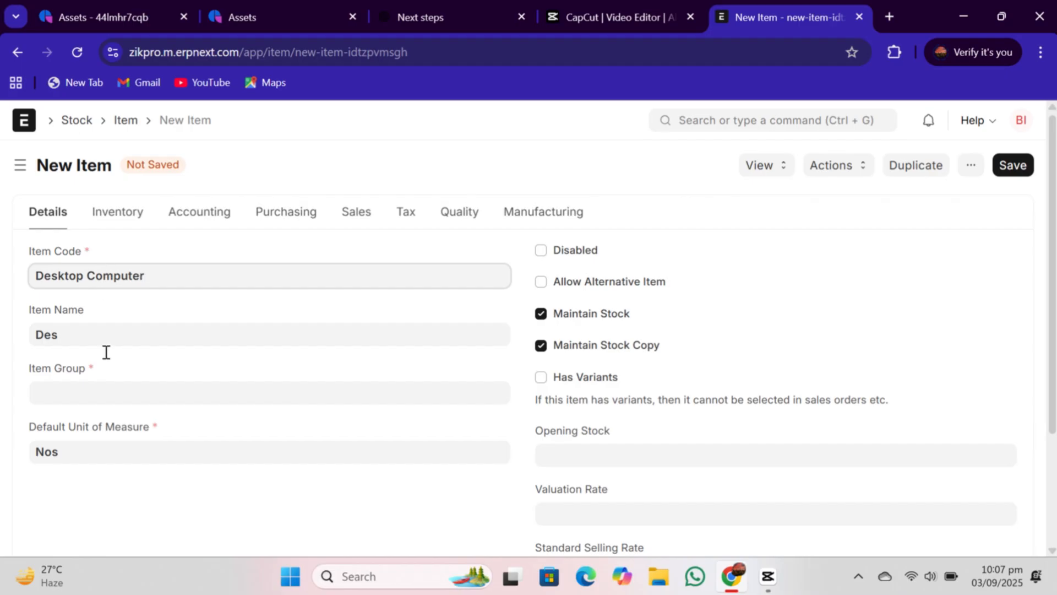
- Set the item group to Office Equipment and clear the Maintain Stock Copy option
left_click(78, 403)
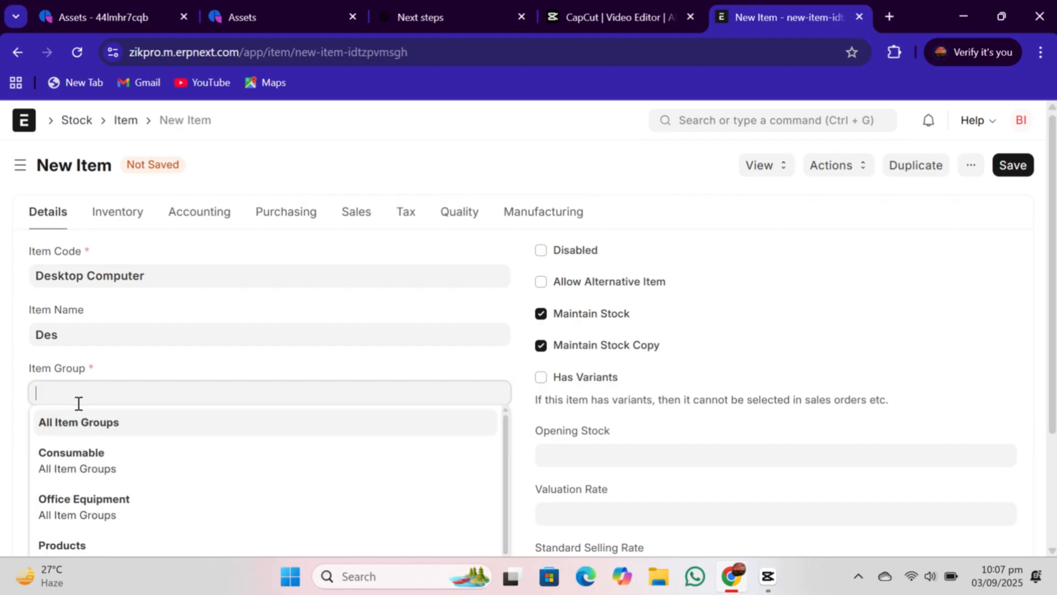
left_click(131, 515)
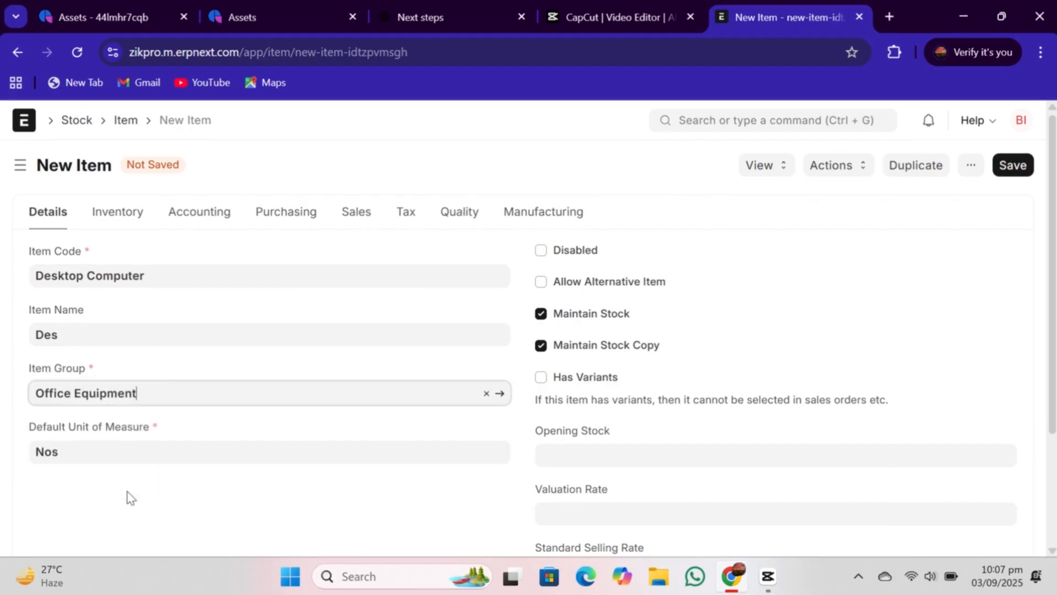
left_click(542, 347)
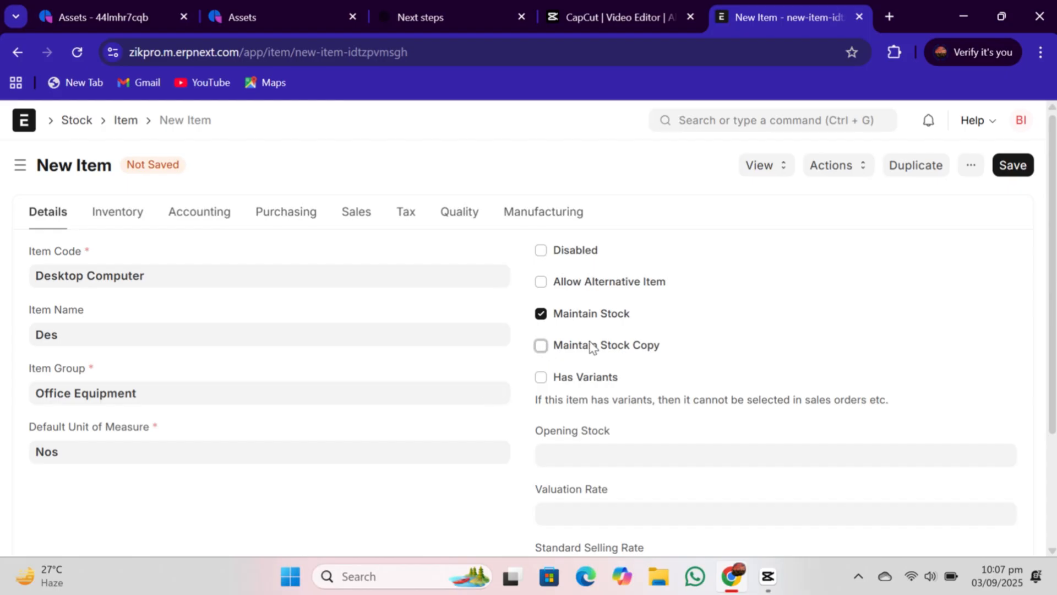
- Mark Desktop Computer as a fixed asset with asset category Projector Setup and save the item
scroll(796, 422, "down", 3)
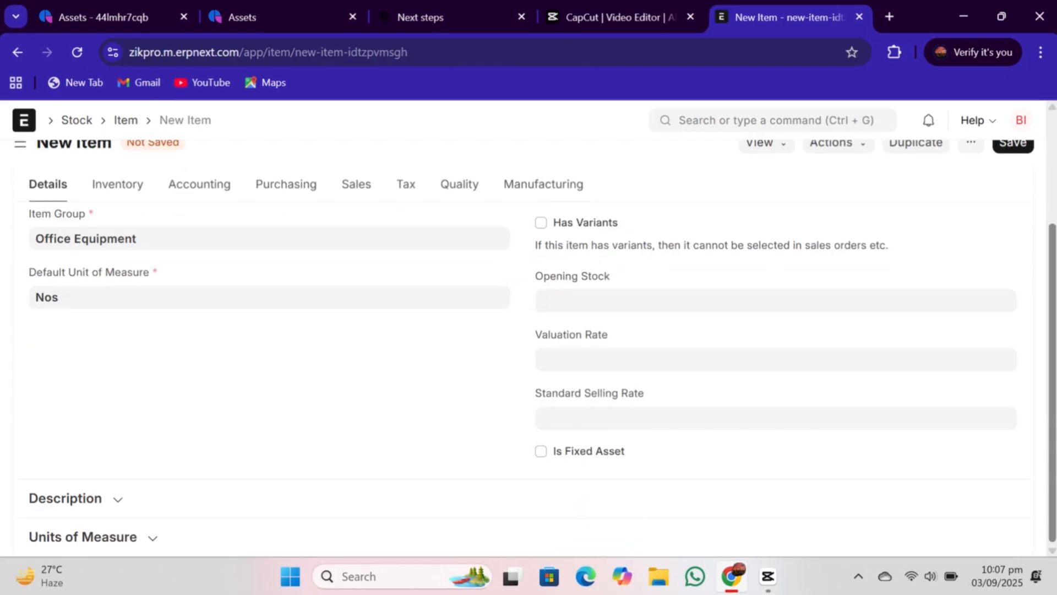
left_click(541, 451)
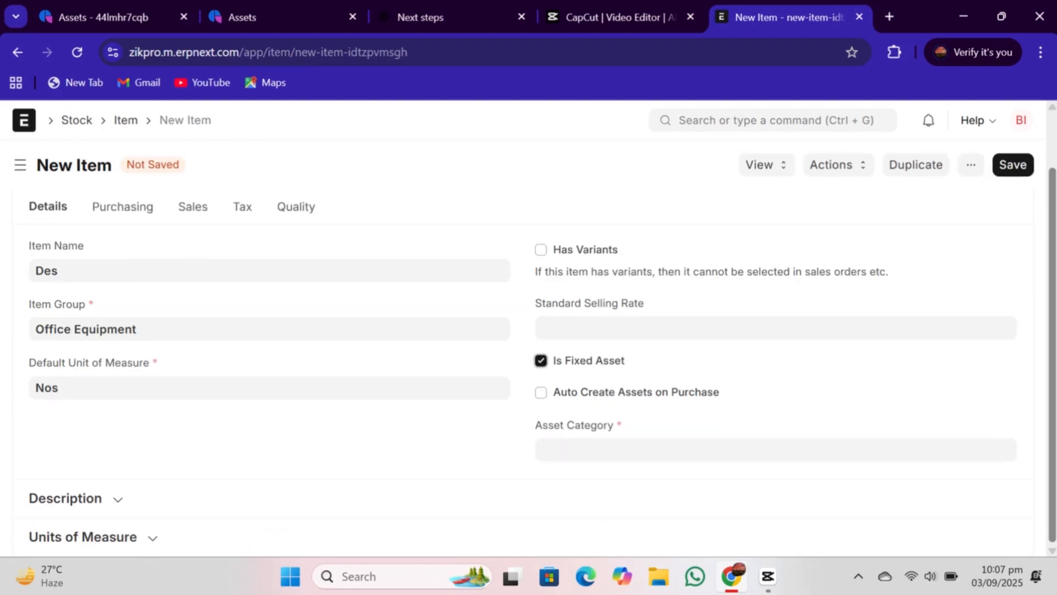
left_click(742, 456)
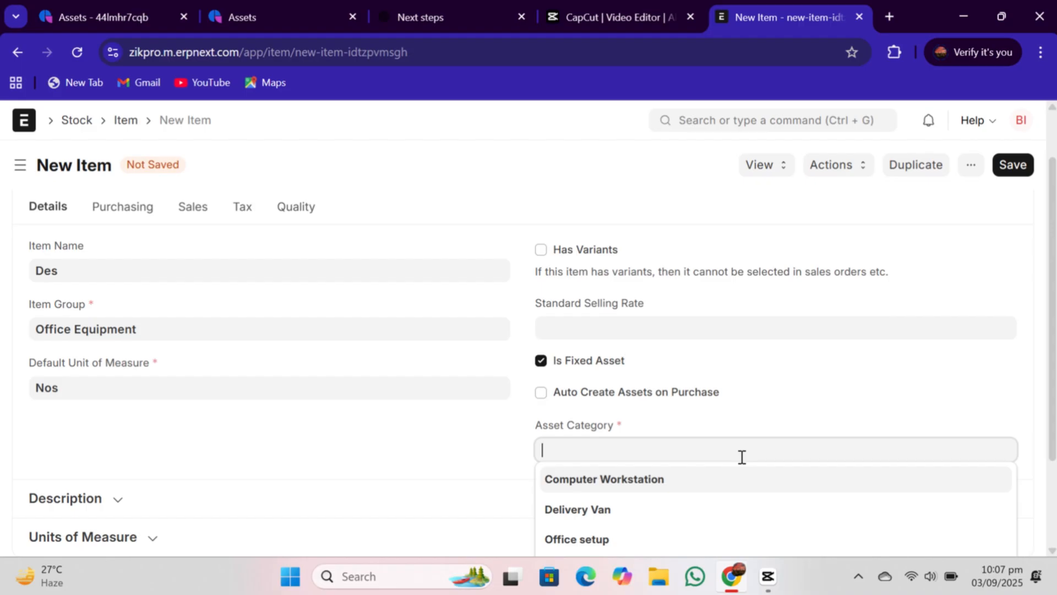
scroll(1000, 440, "down", 3)
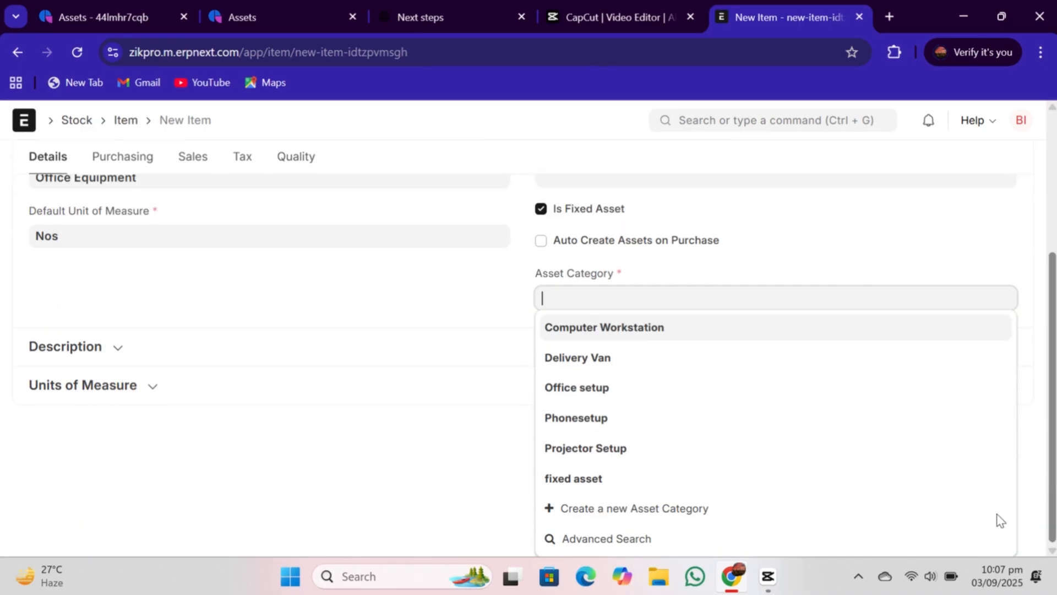
left_click(724, 445)
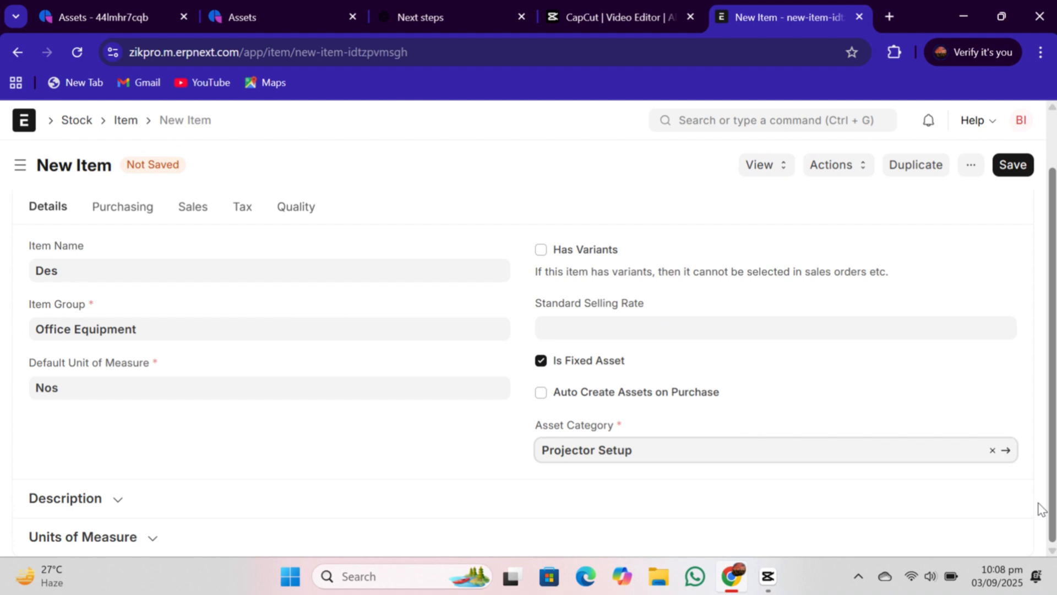
left_click(1018, 168)
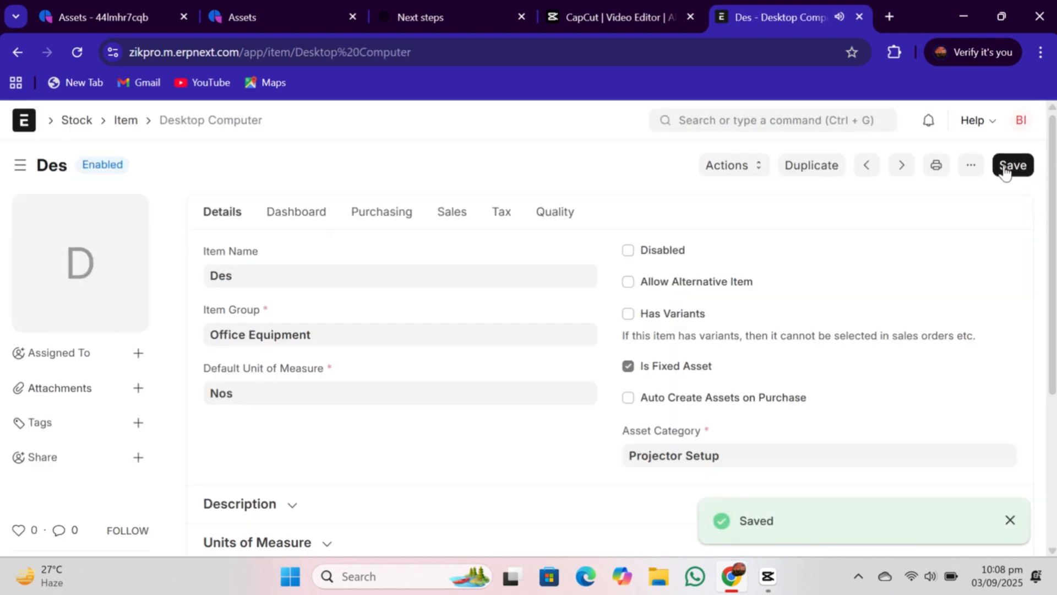
- Create a new purchase order for supplier Frappeverse with required-by date 03-09-2025
left_click(742, 117)
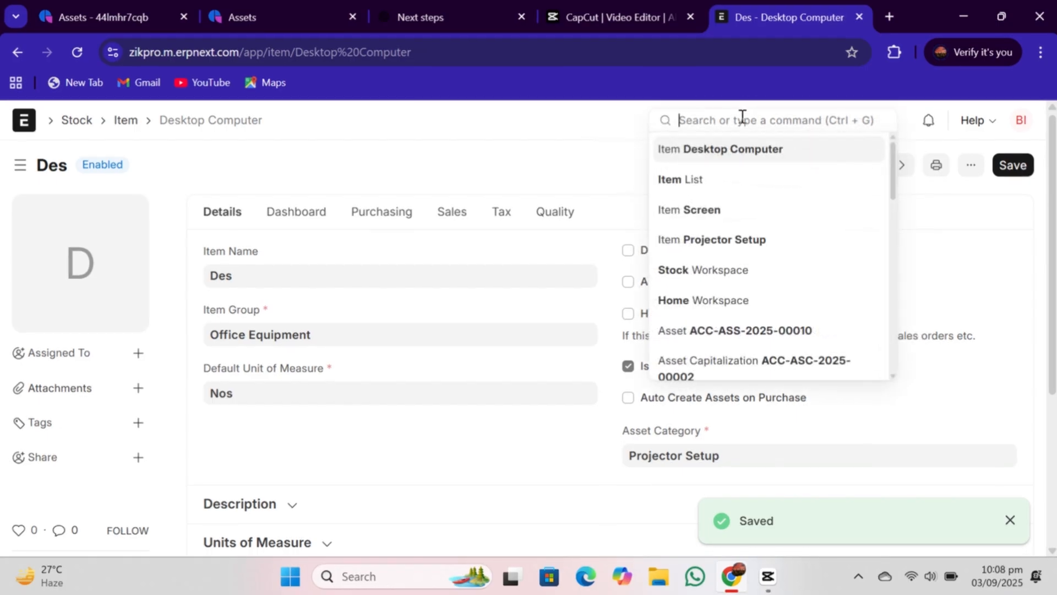
type("purc")
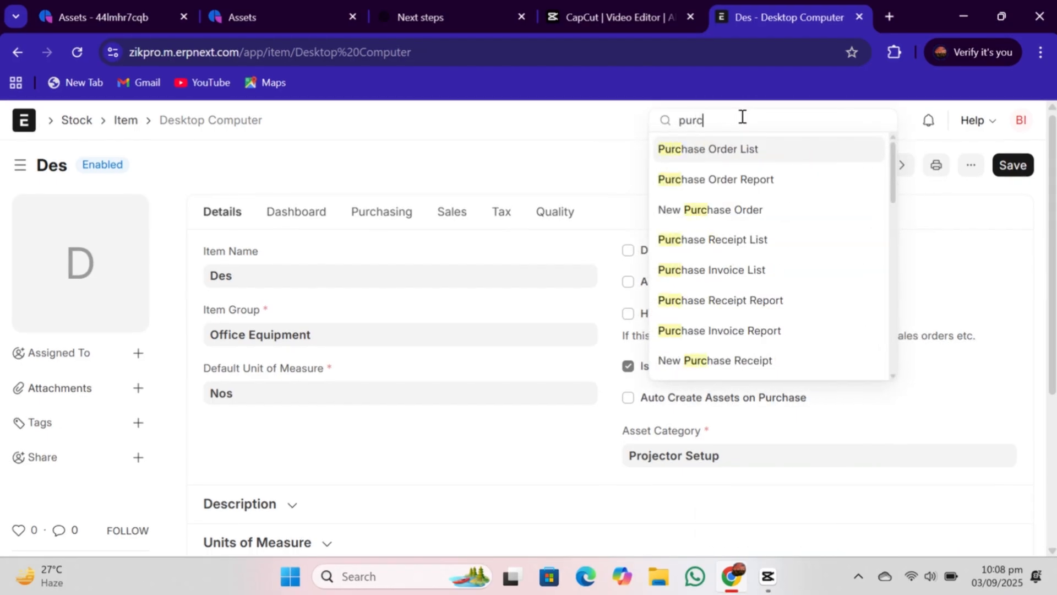
left_click(688, 160)
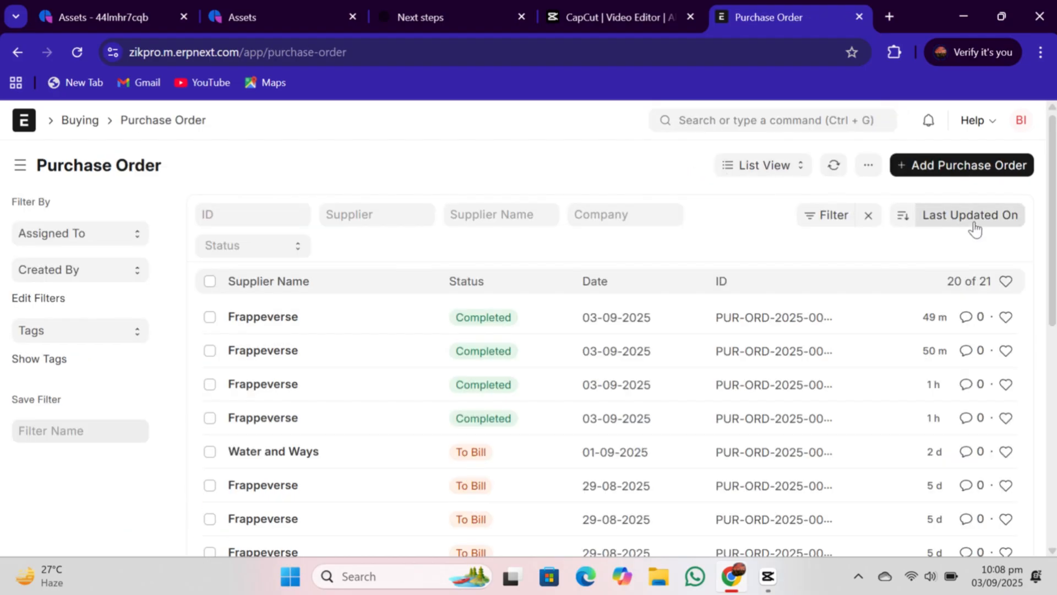
left_click(944, 168)
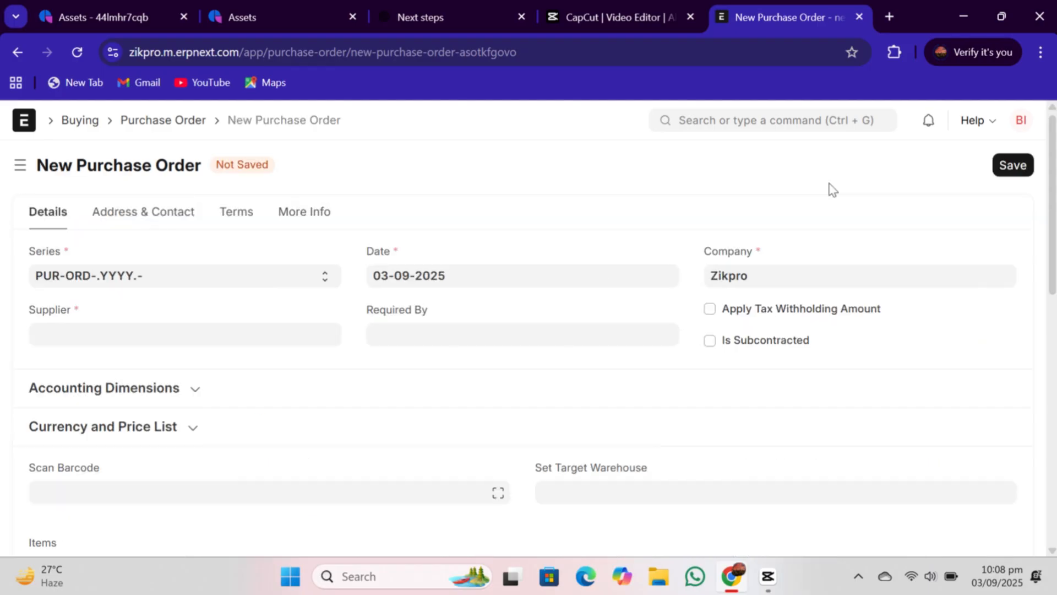
left_click(118, 336)
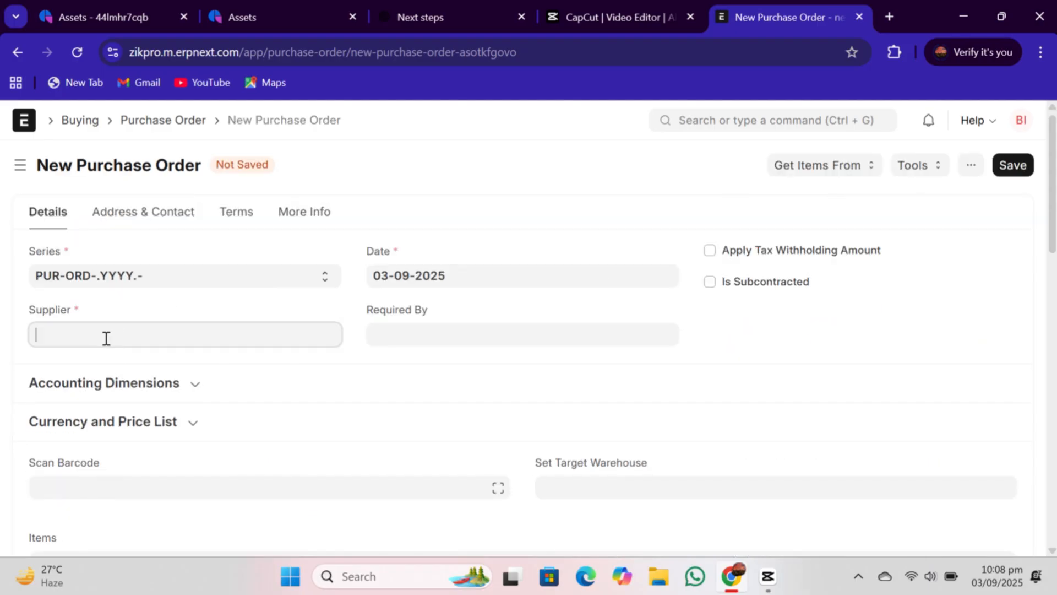
left_click(90, 368)
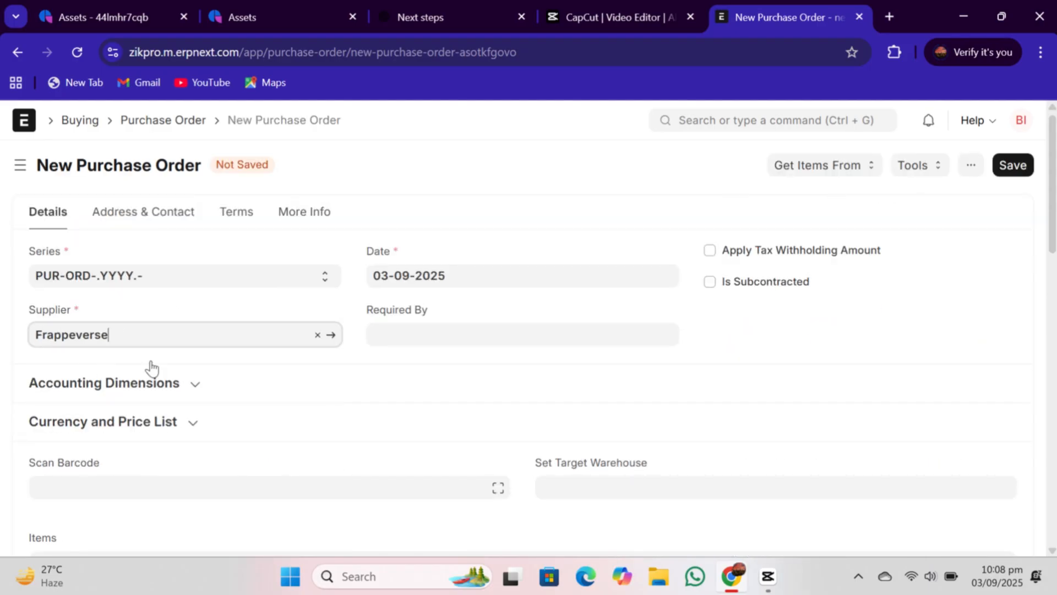
left_click(397, 335)
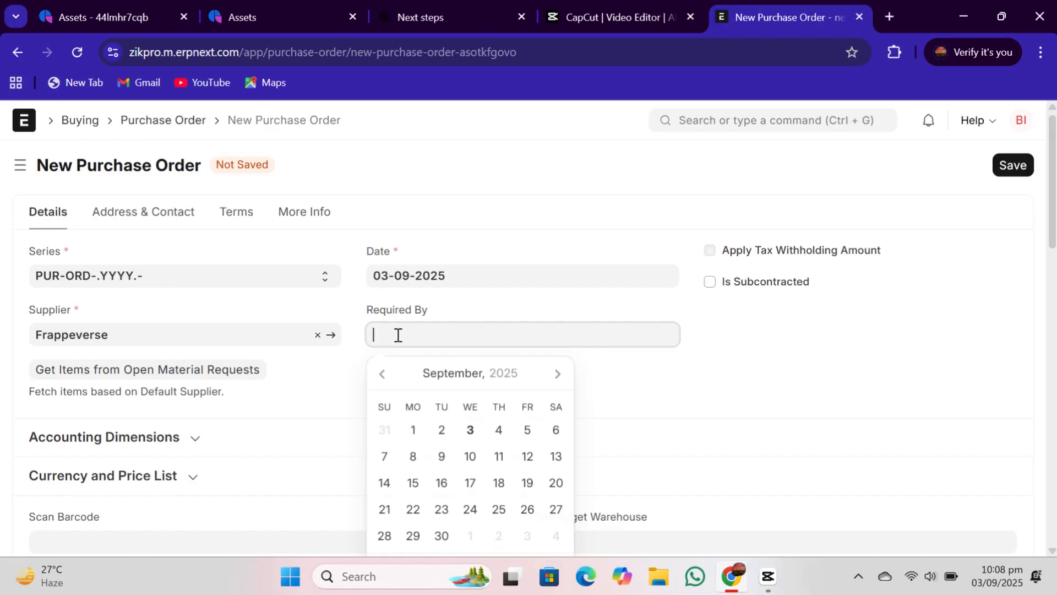
left_click(470, 432)
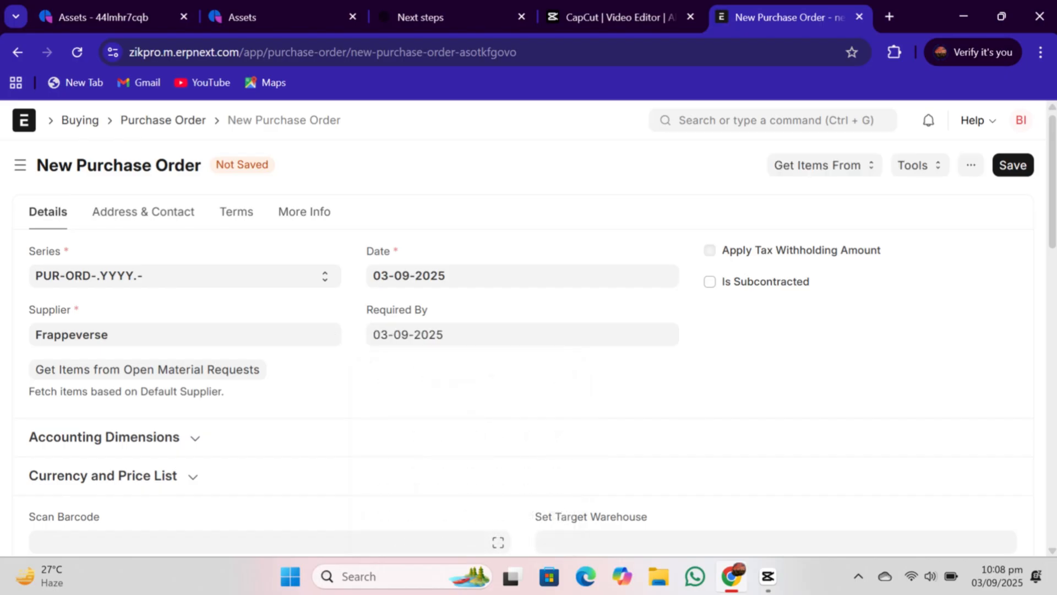
- Add the Screen item to the order's items at a rate of 25,000
scroll(1011, 300, "down", 5)
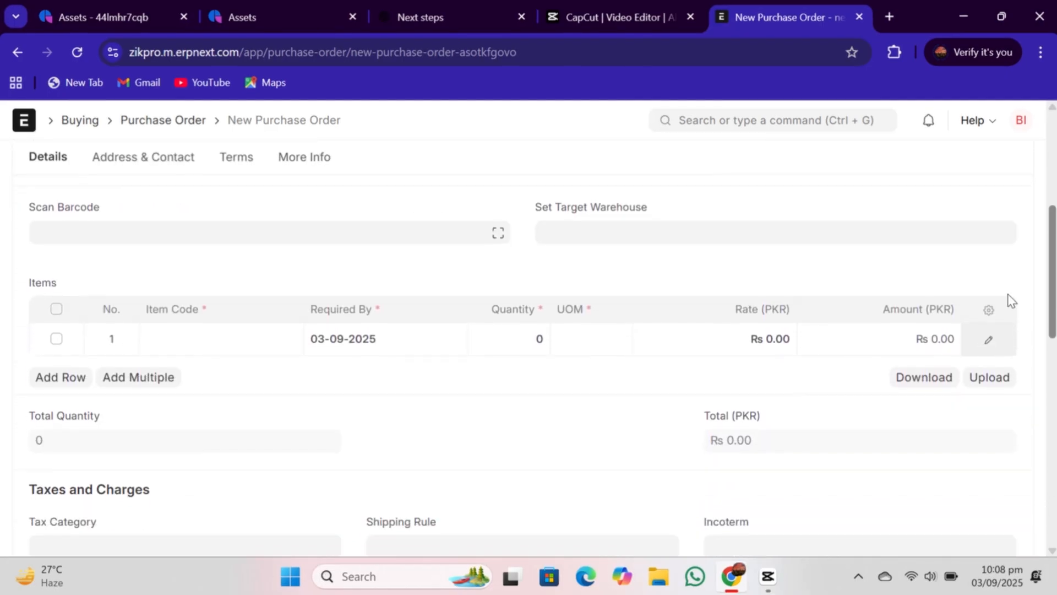
left_click(187, 348)
type("S")
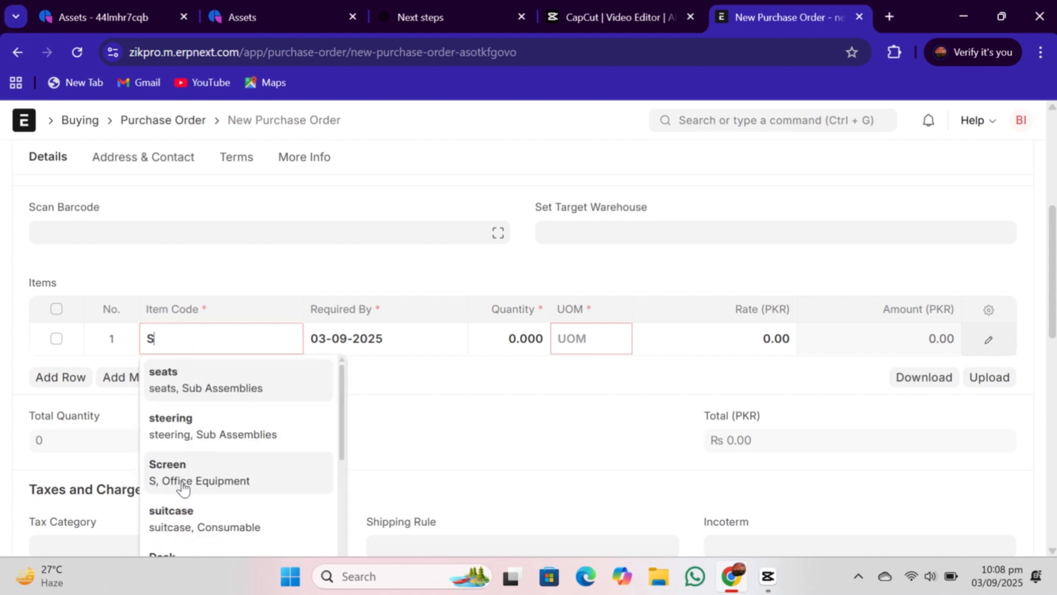
left_click(183, 488)
scroll(804, 274, "down", 1)
left_click(777, 283)
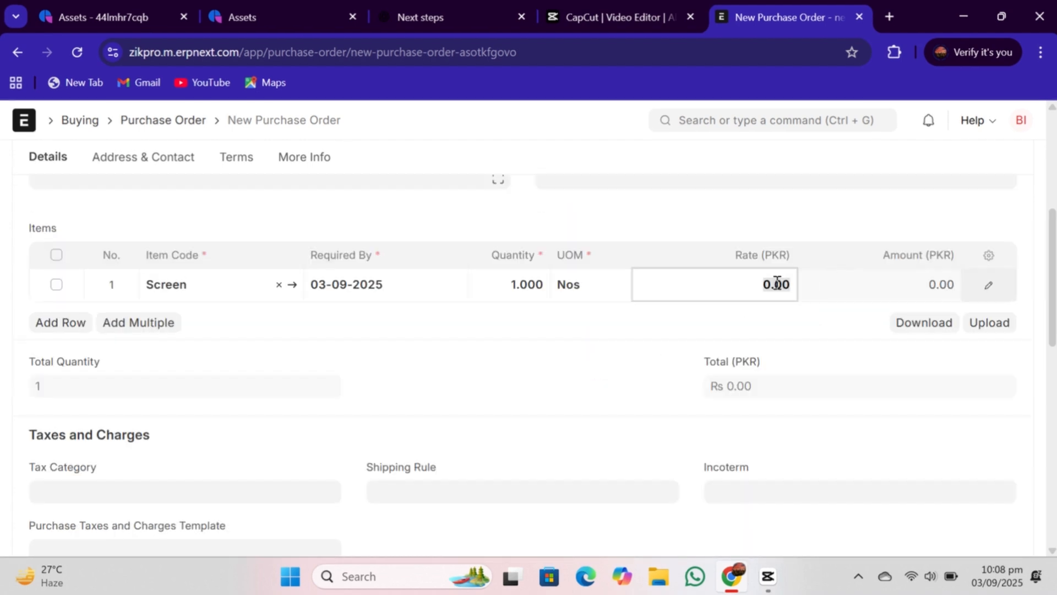
type("25,00")
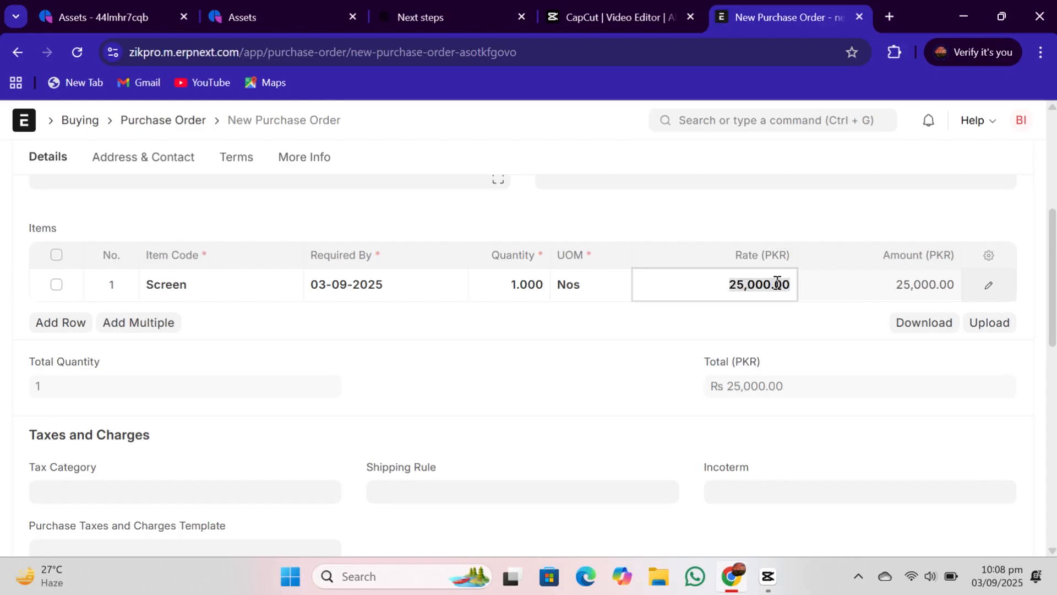
- Save the purchase order and submit it, confirming the submission
left_click_drag(1052, 252, 1053, 158)
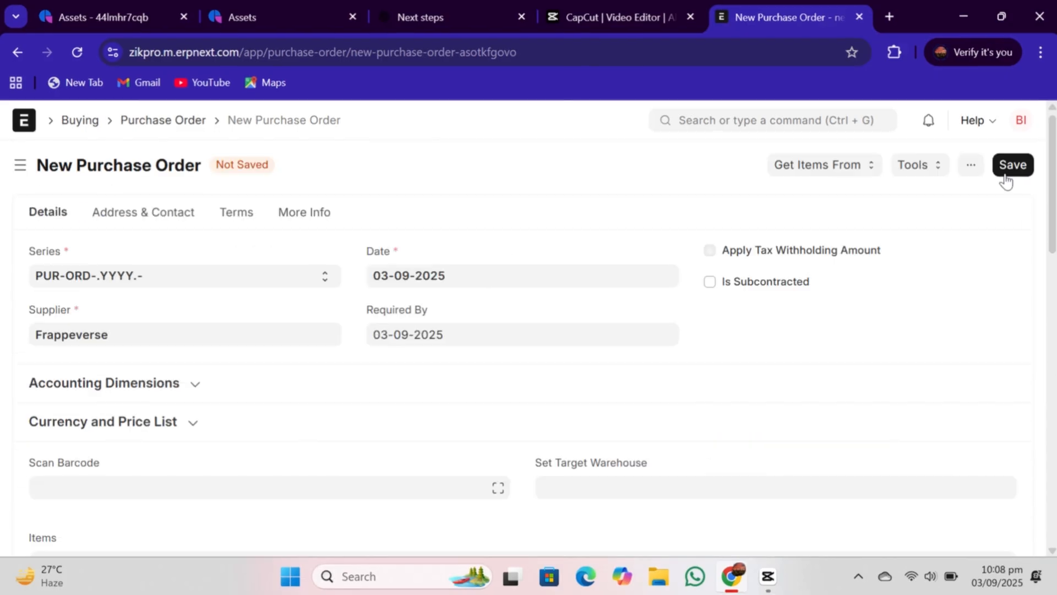
left_click(1011, 165)
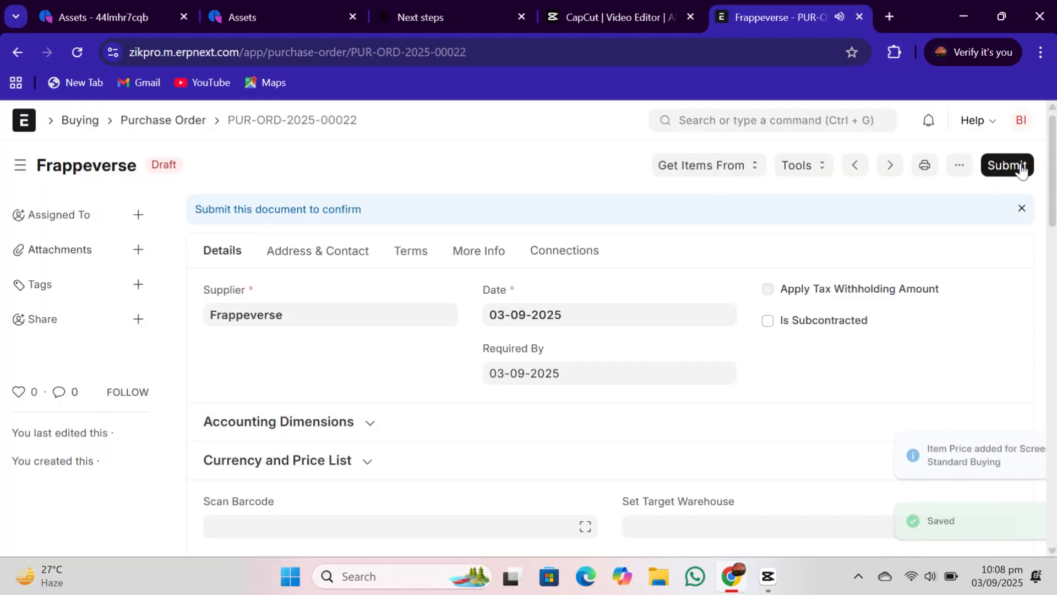
left_click(1009, 165)
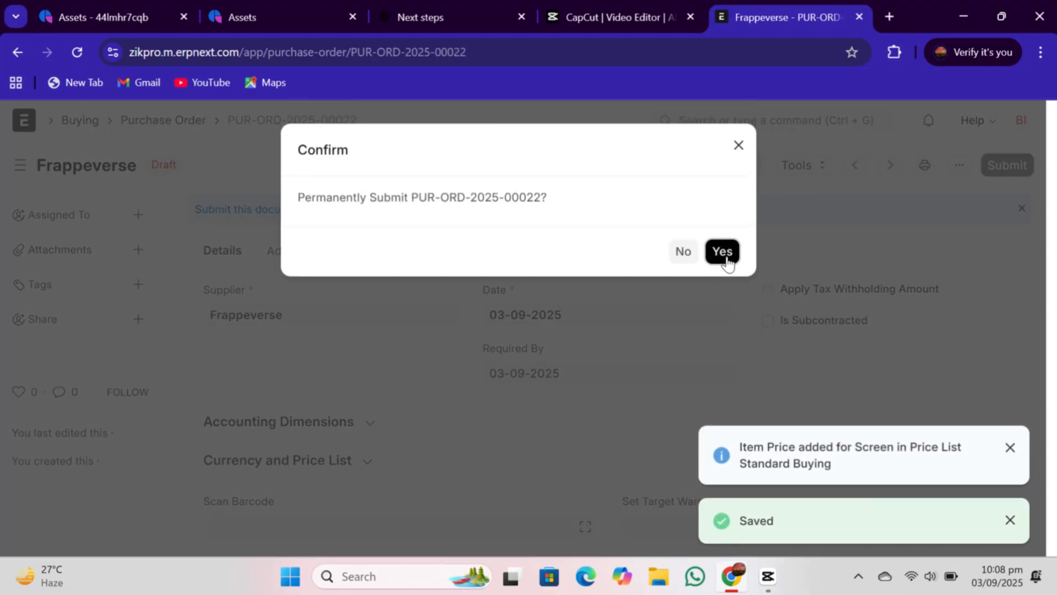
left_click(723, 256)
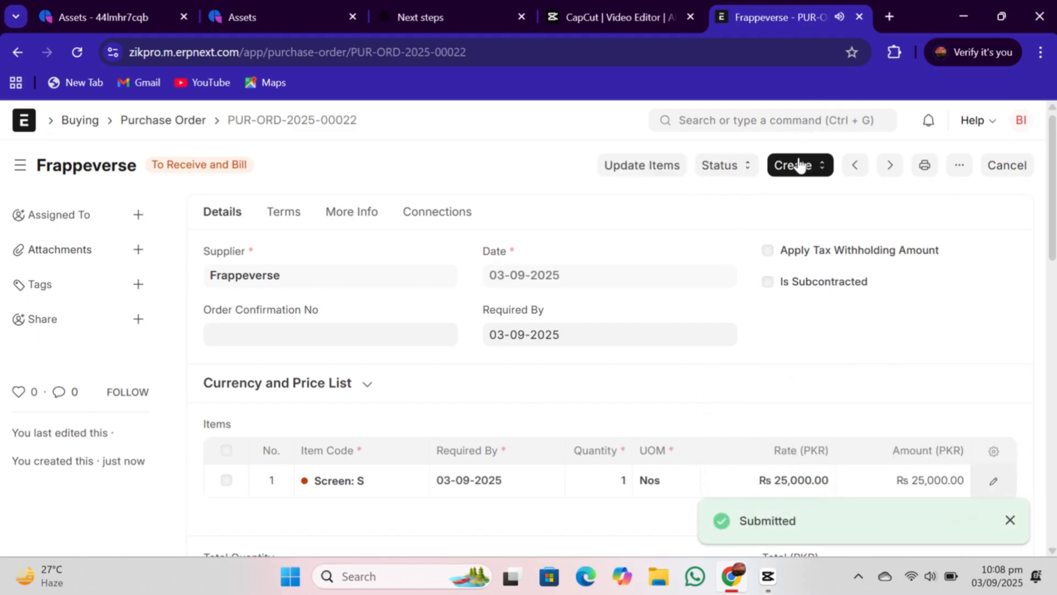
- Create a purchase receipt from the submitted order and set its accepted warehouse to Stores - Z
left_click(796, 165)
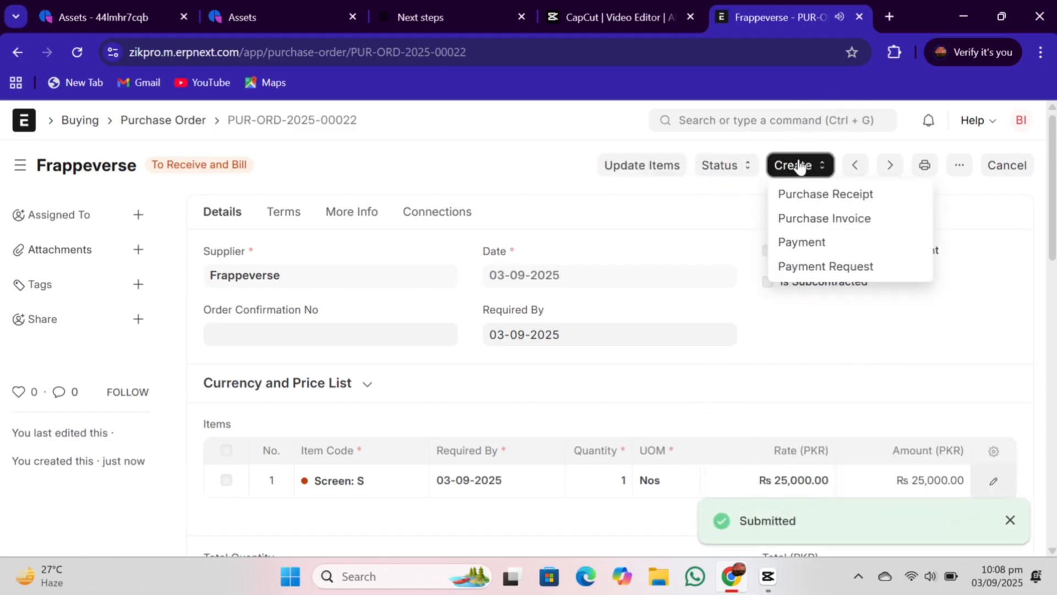
left_click(796, 199)
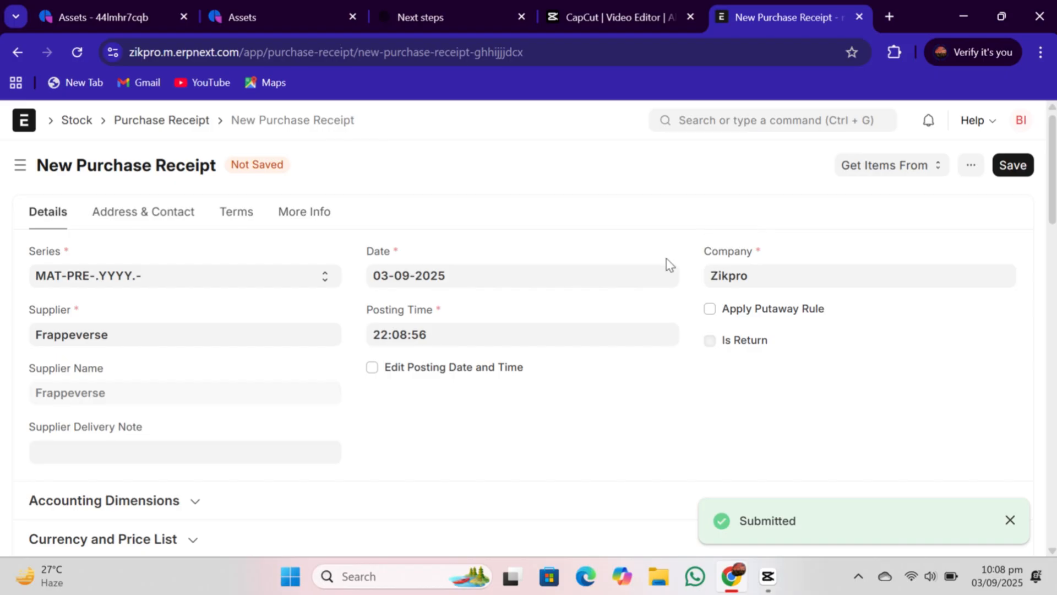
scroll(670, 265, "down", 3)
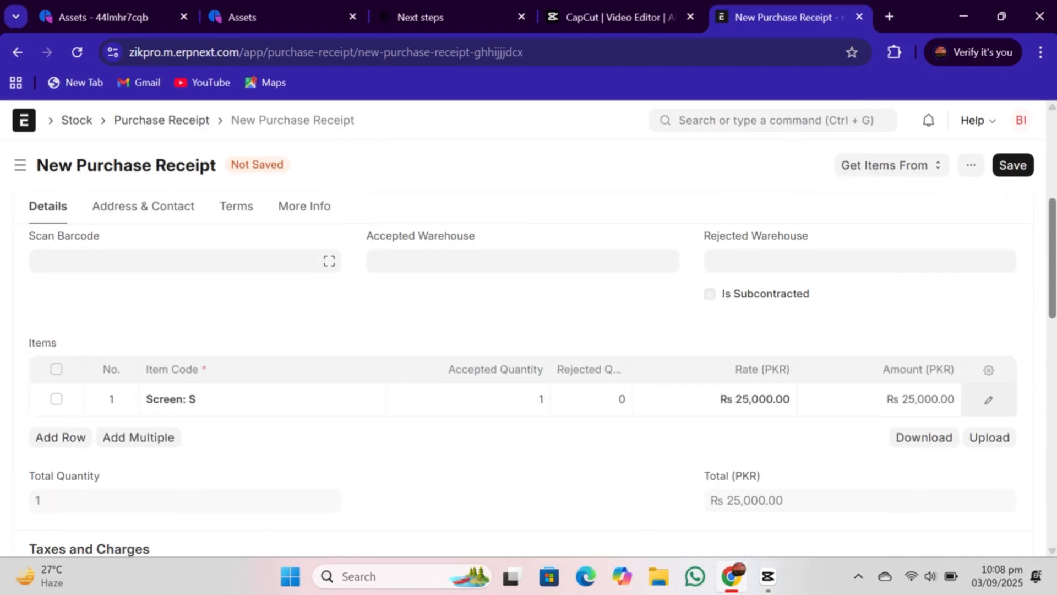
left_click(593, 264)
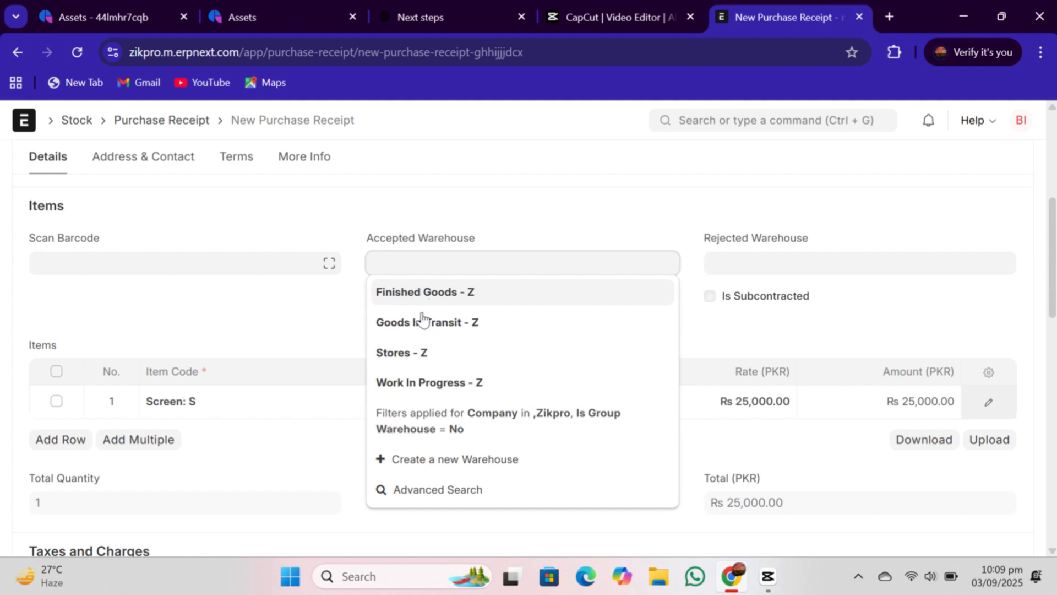
left_click(408, 355)
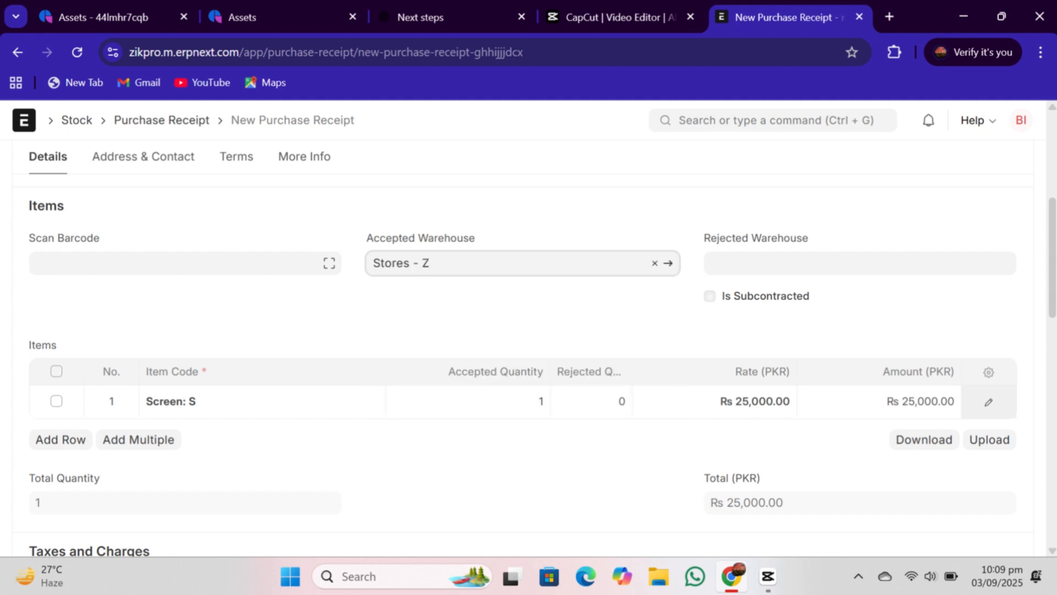
scroll(979, 183, "up", 5)
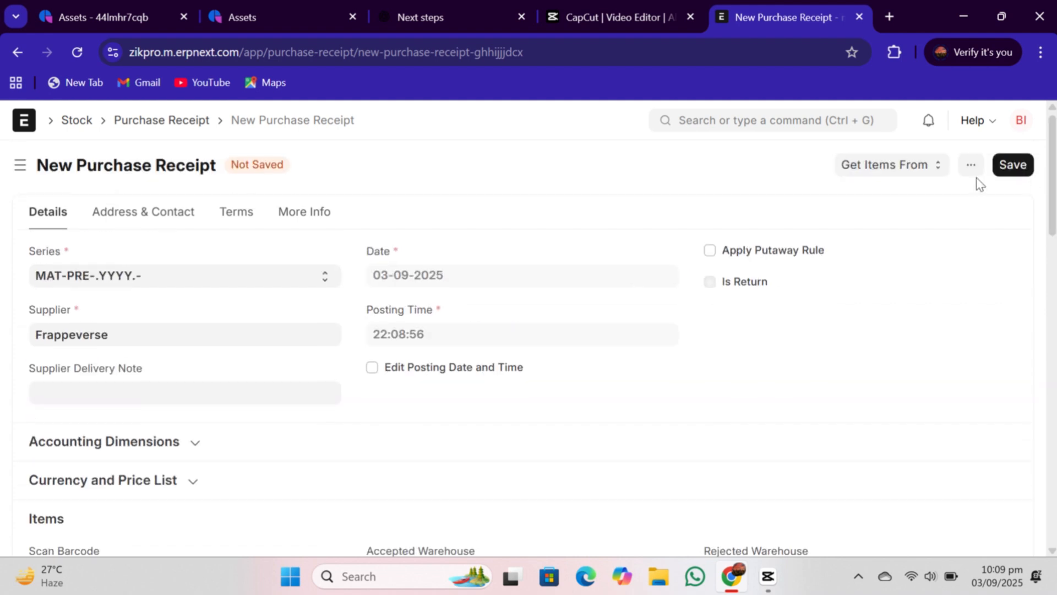
- Save the purchase receipt and submit it, confirming the submission and closing the result message
left_click(1017, 167)
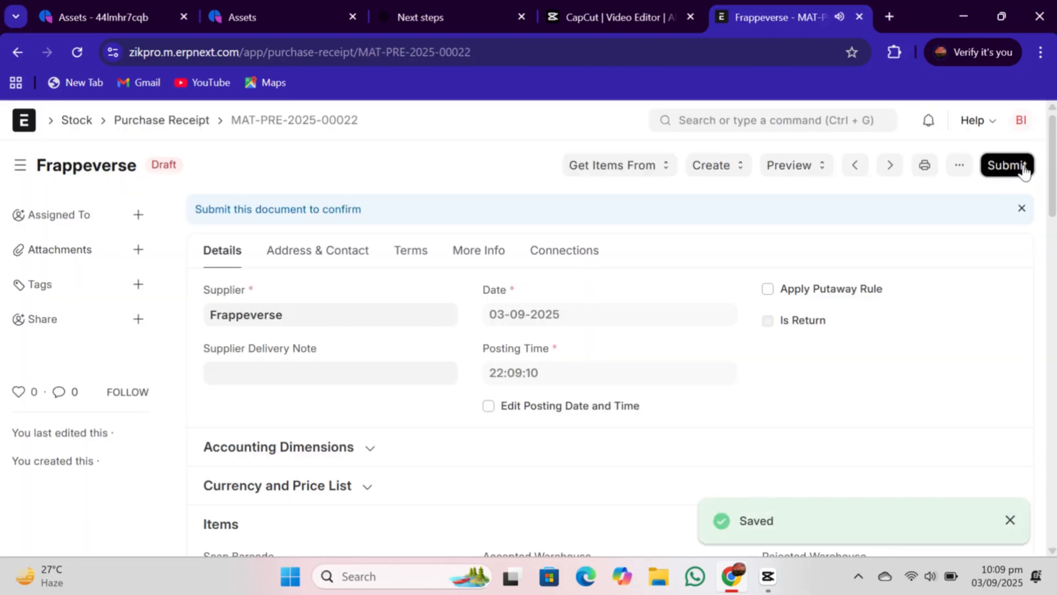
left_click(1022, 168)
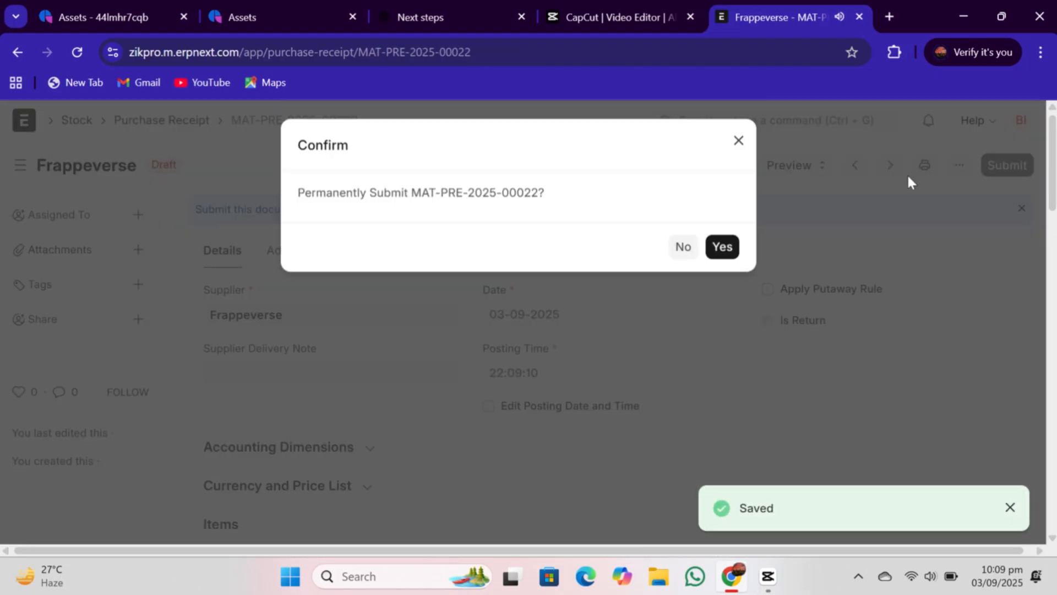
left_click(730, 249)
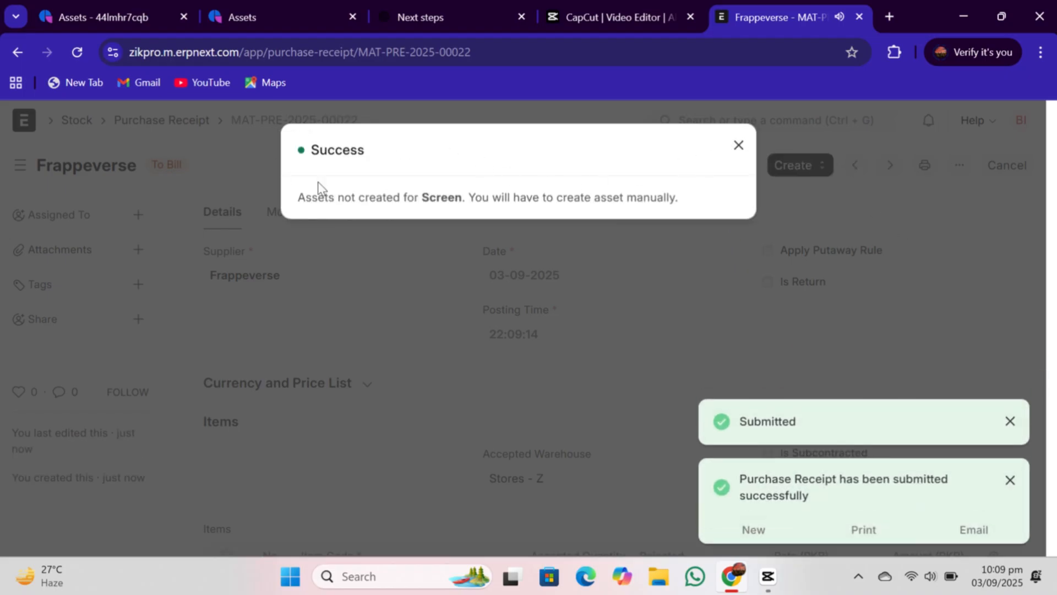
left_click(739, 146)
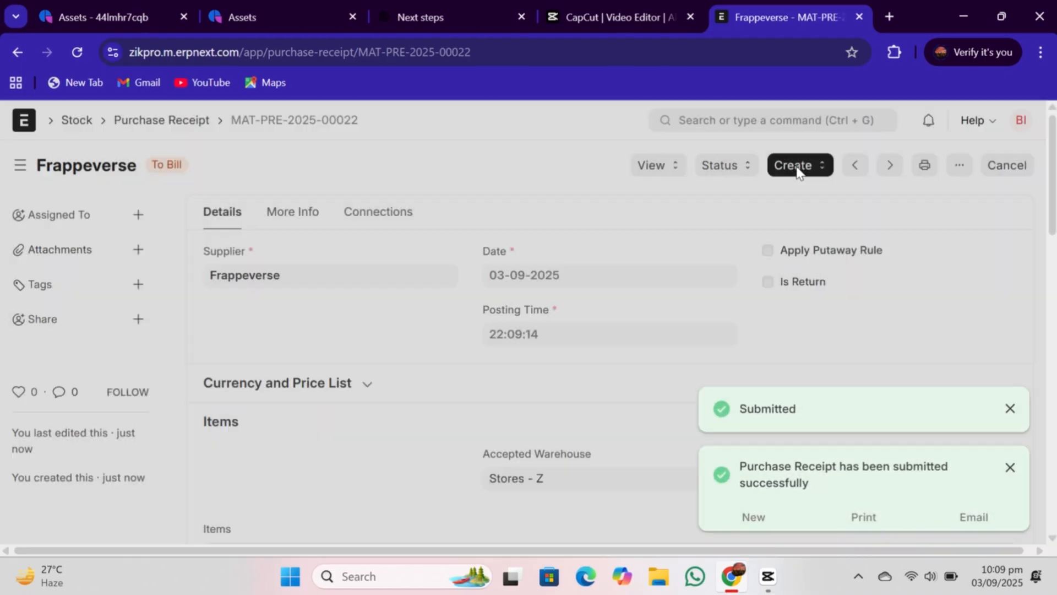
- Create a purchase invoice from the receipt, then save and submit it, confirming the submission
left_click(796, 168)
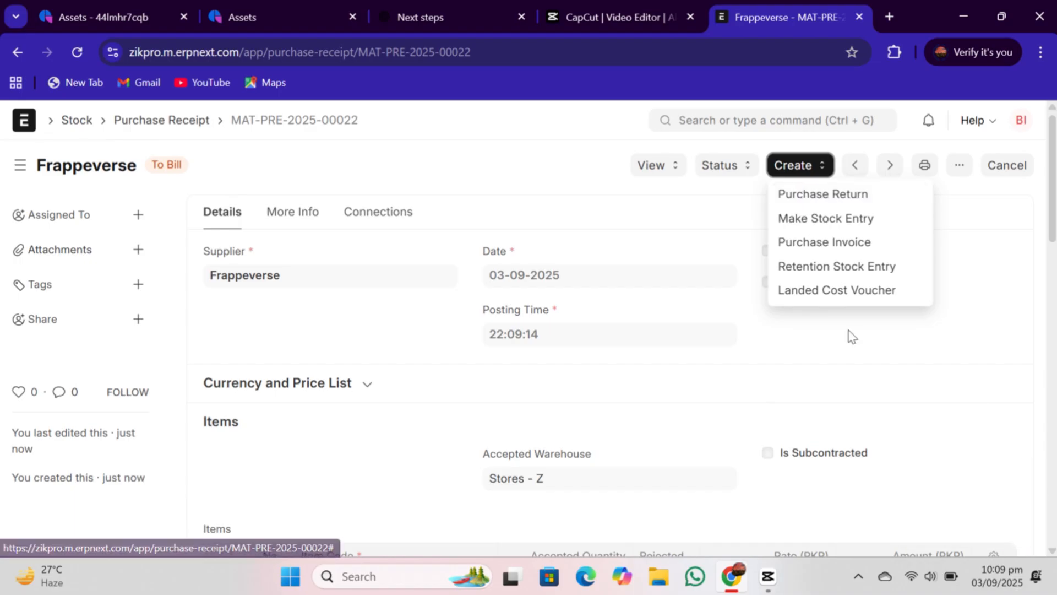
left_click(806, 254)
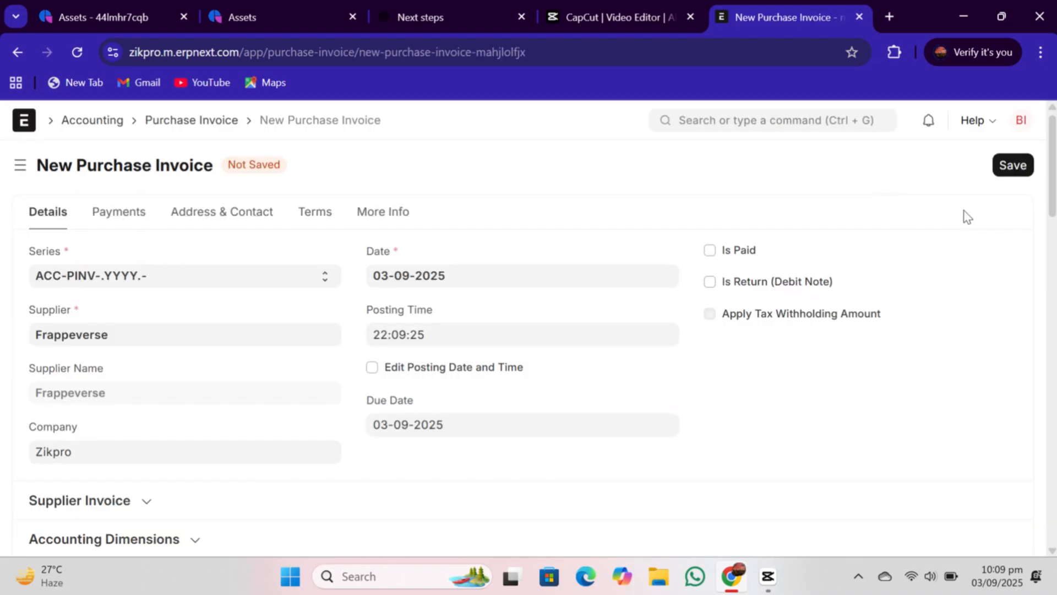
left_click_drag(1053, 204, 1055, 293)
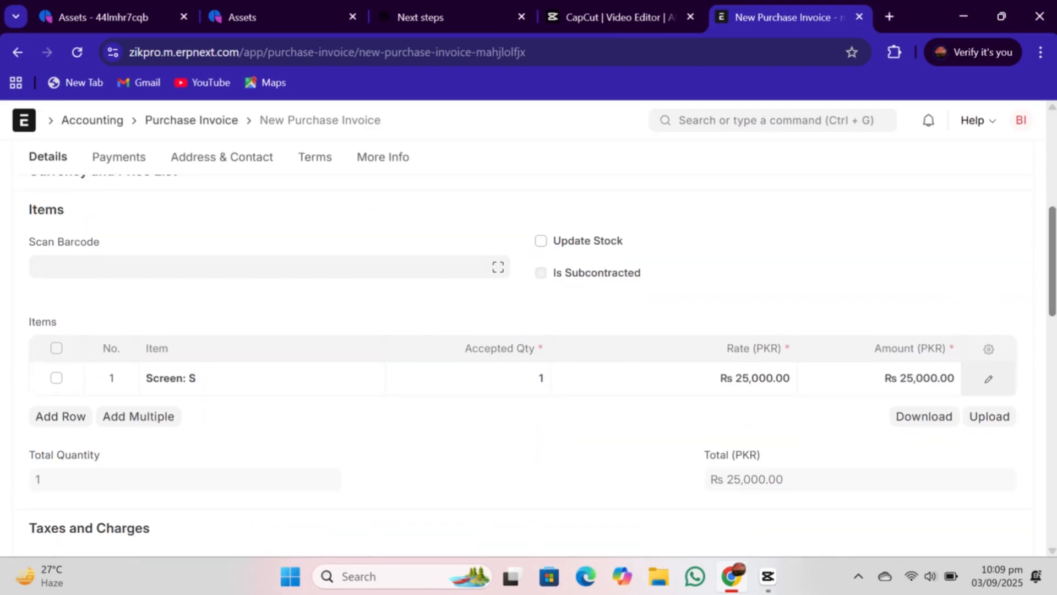
scroll(1053, 275, "up", 7)
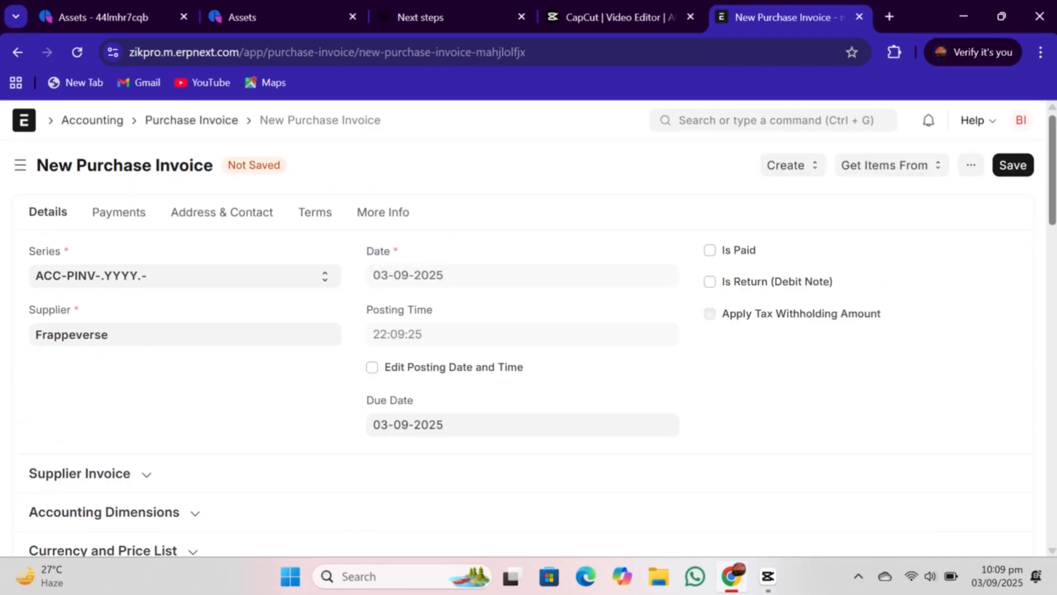
left_click(1017, 166)
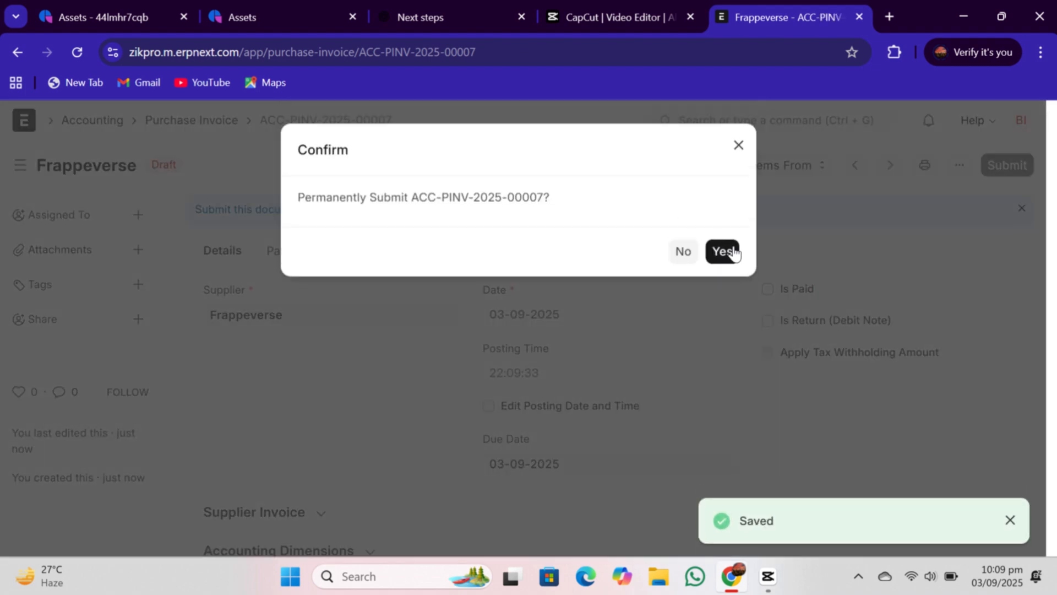
left_click(729, 251)
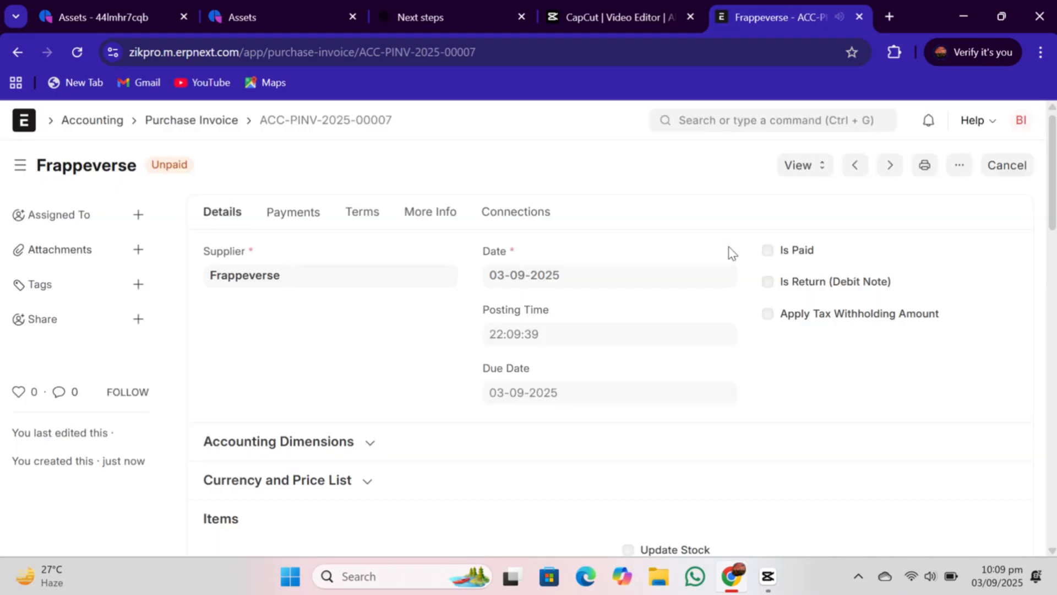
- Start a new purchase order for supplier Frappeverse with required-by date 03-09-2025
left_click(719, 121)
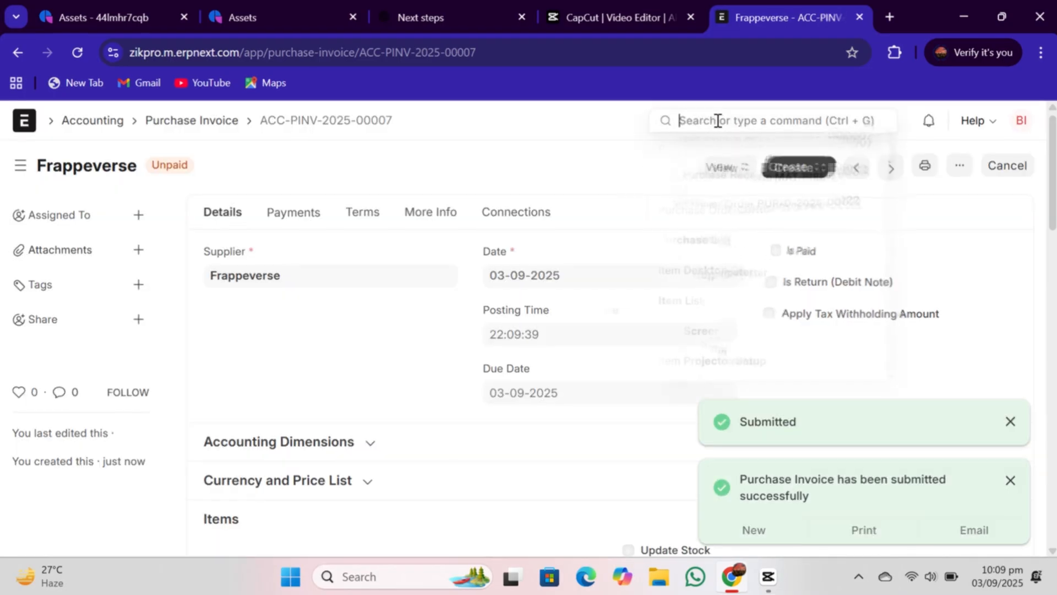
left_click(695, 239)
left_click(934, 169)
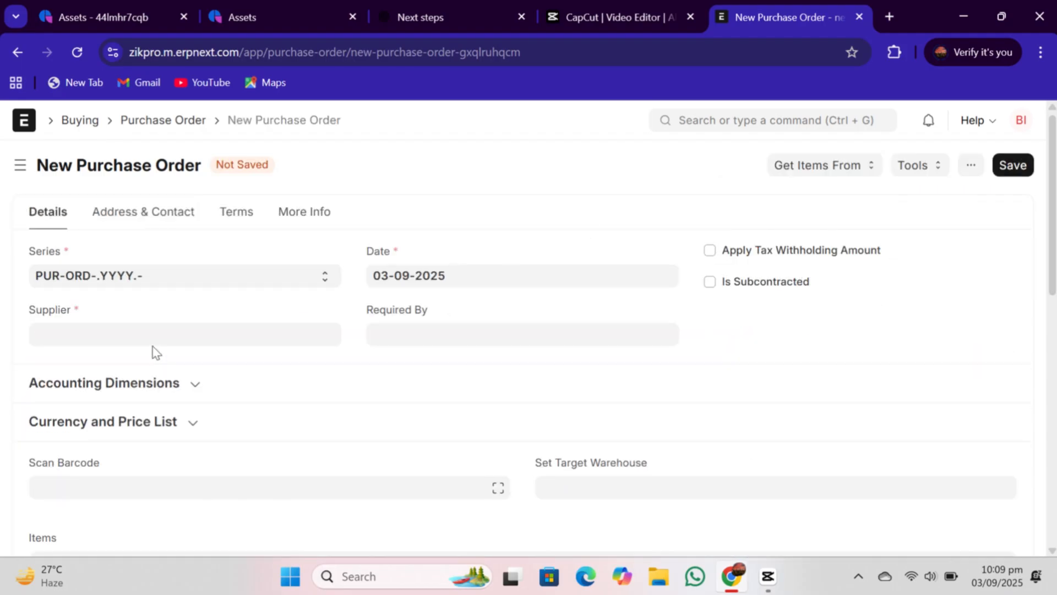
left_click(153, 337)
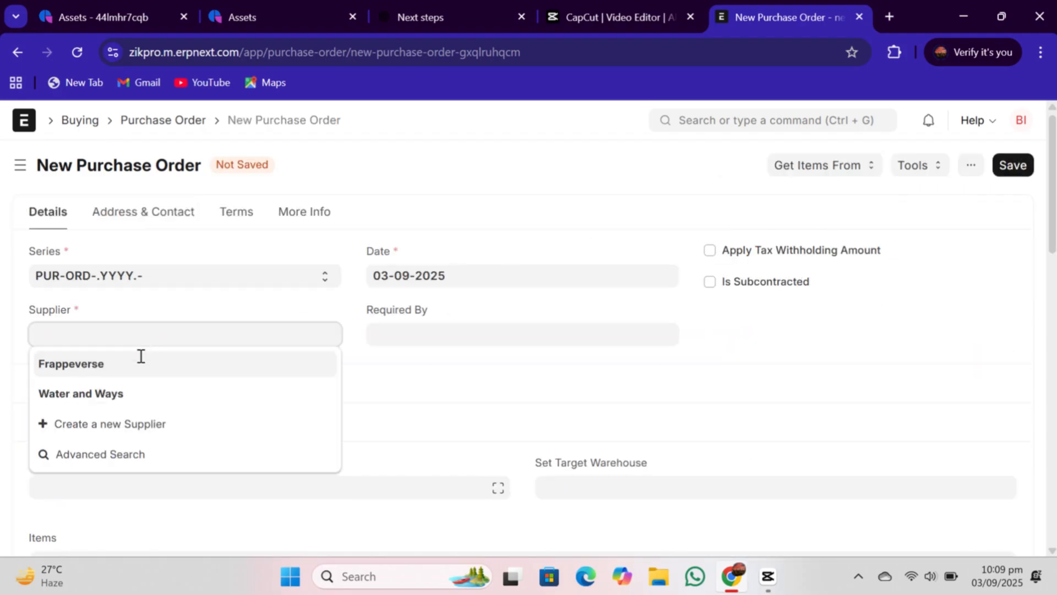
left_click(122, 378)
left_click(424, 334)
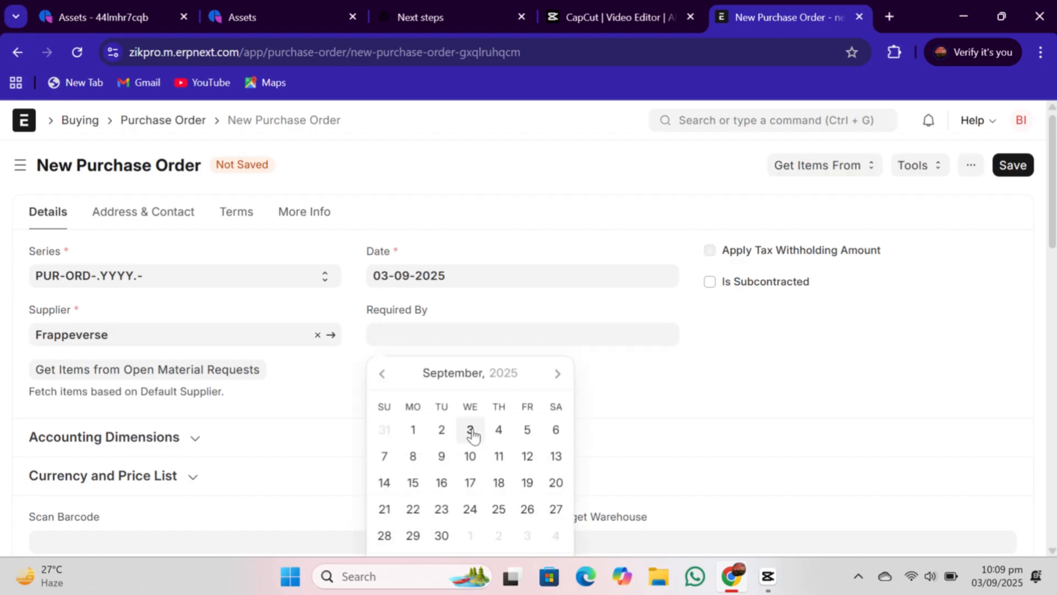
left_click(470, 431)
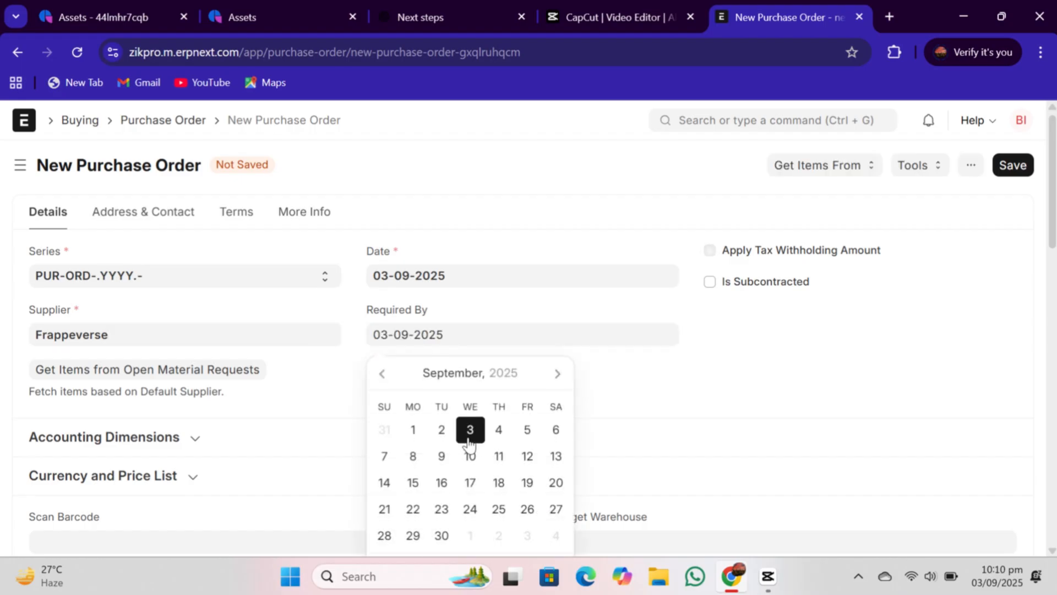
- Add the Desktop Computer item to the order's items at a rate of 50,000
scroll(281, 281, "down", 5)
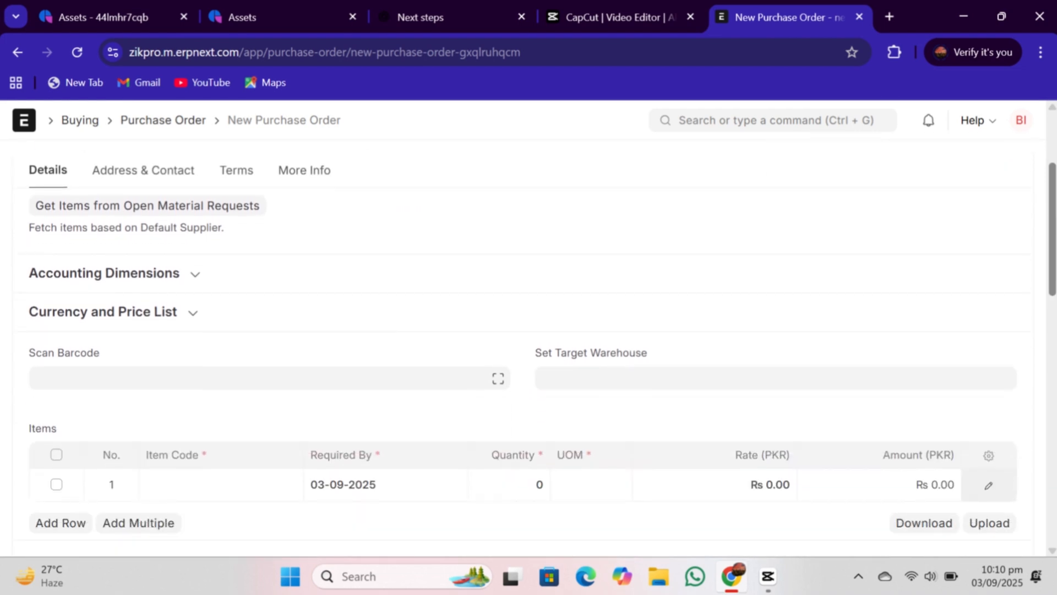
left_click(173, 295)
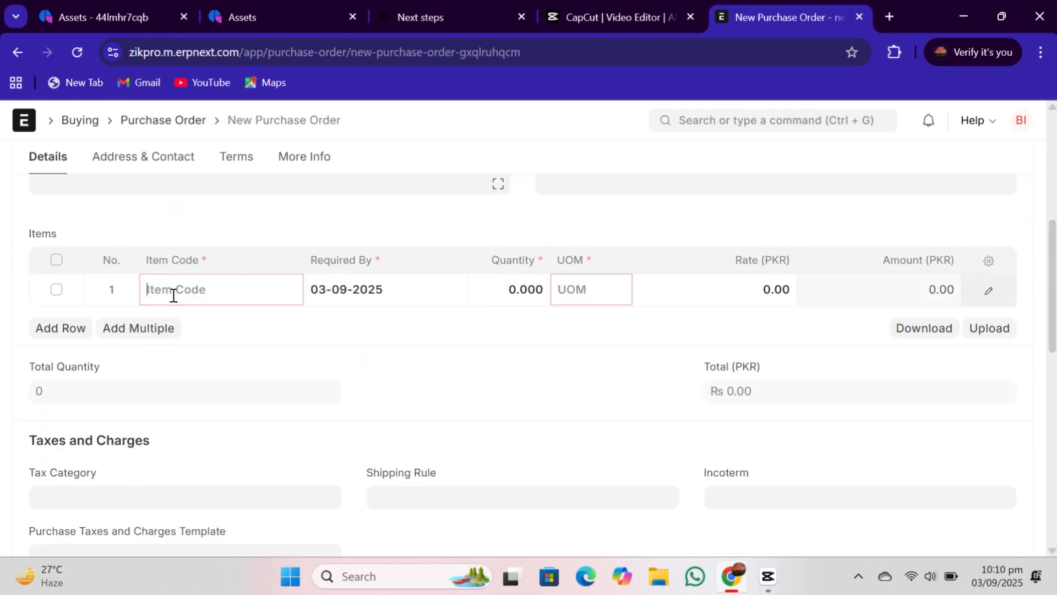
type("Des")
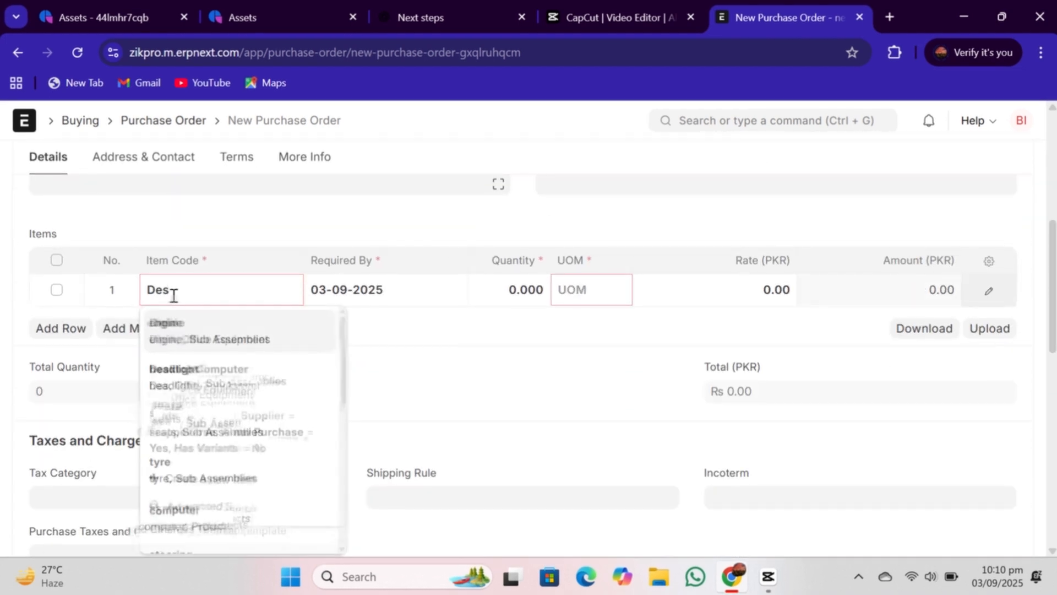
left_click(184, 386)
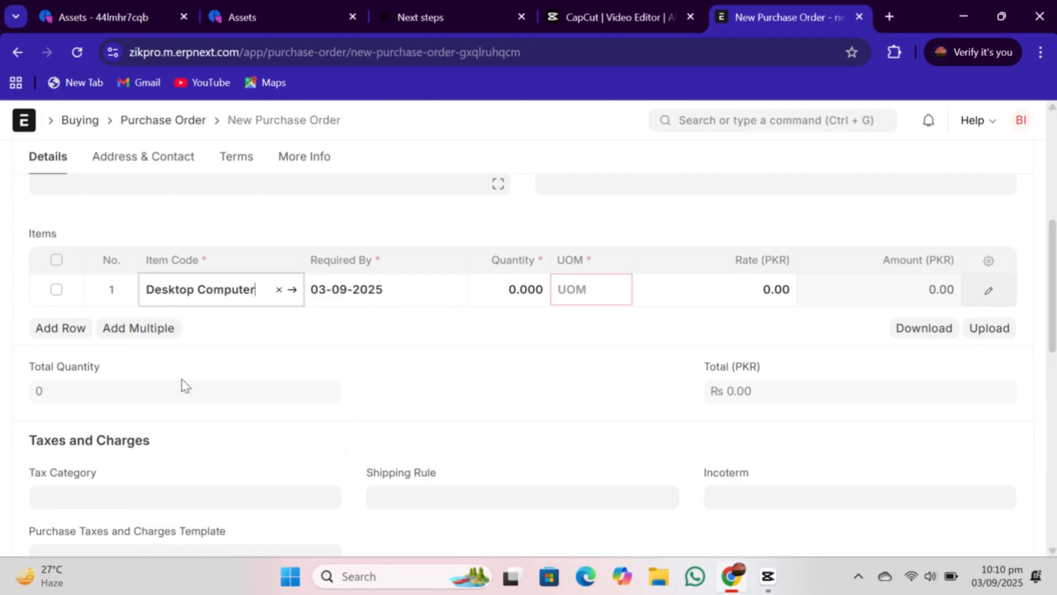
left_click(772, 297)
type("50,00")
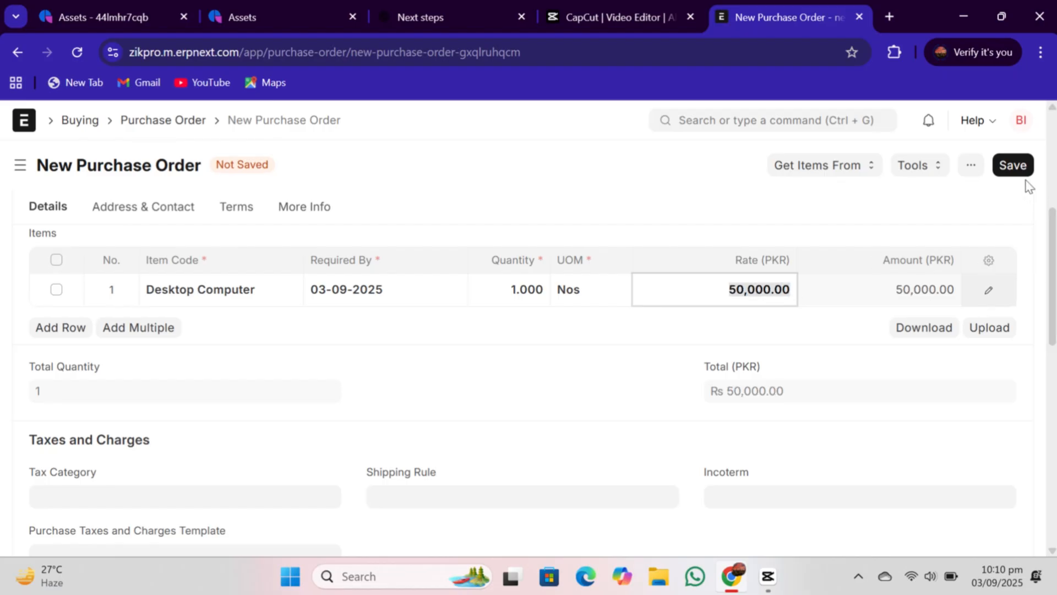
- Save the purchase order and submit it, confirming the submission
left_click(1014, 168)
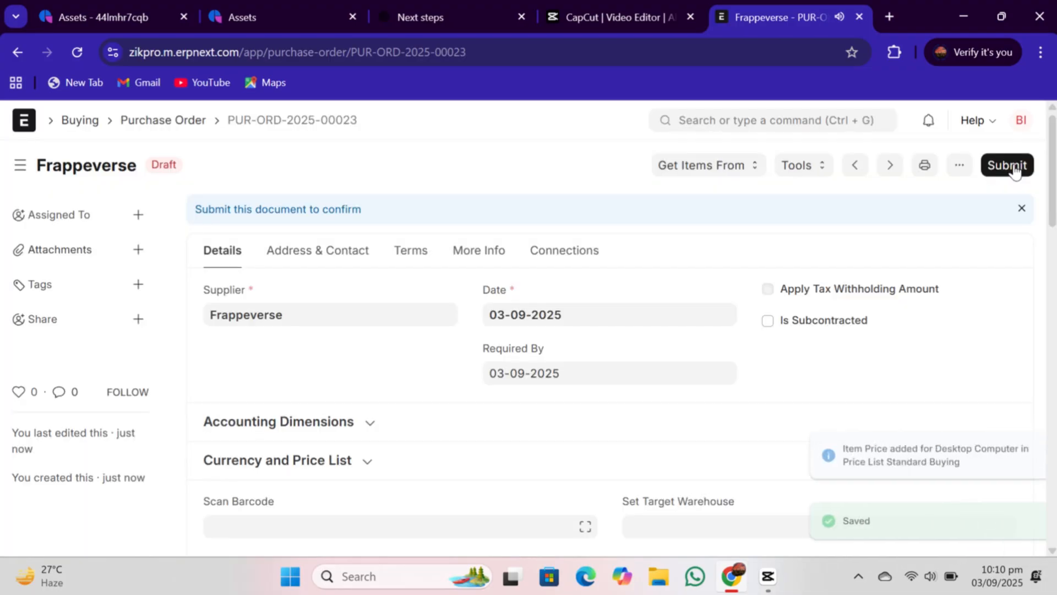
left_click(1013, 165)
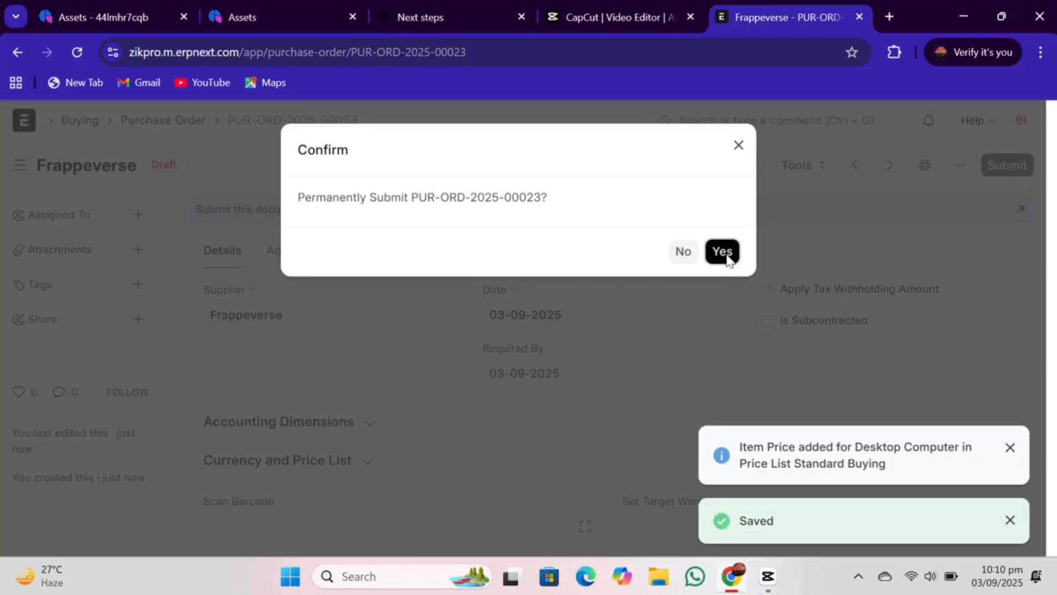
left_click(725, 252)
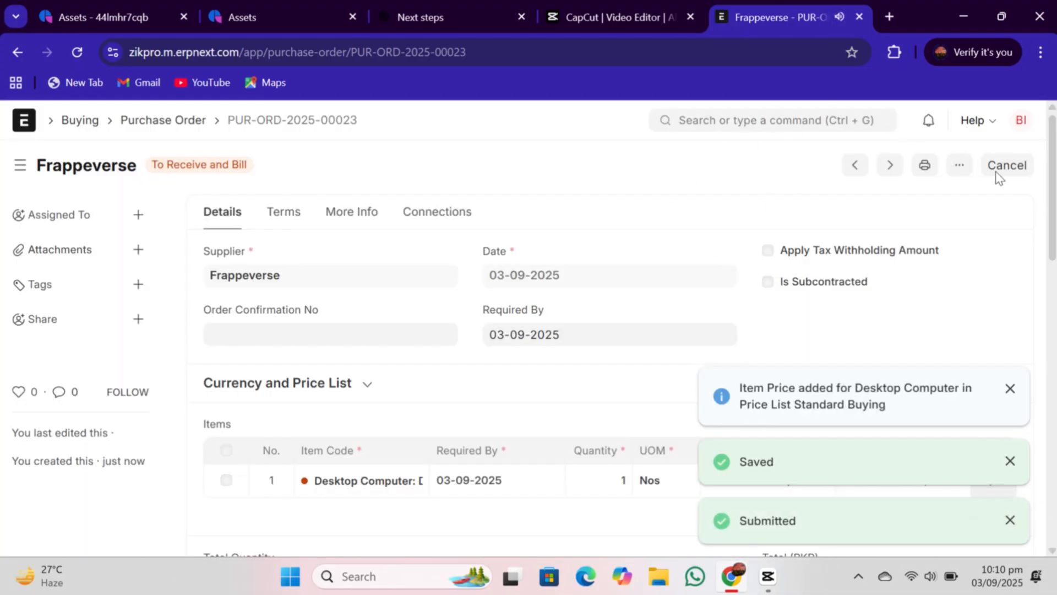
- Create a purchase invoice from the purchase order, then save and submit it, confirming the submission
left_click(792, 168)
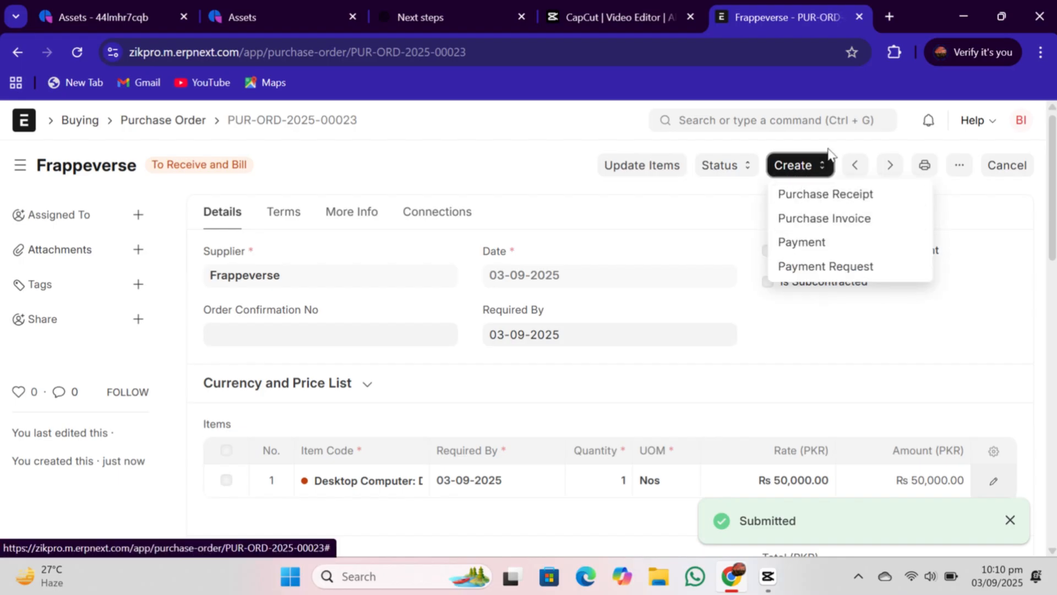
left_click(809, 220)
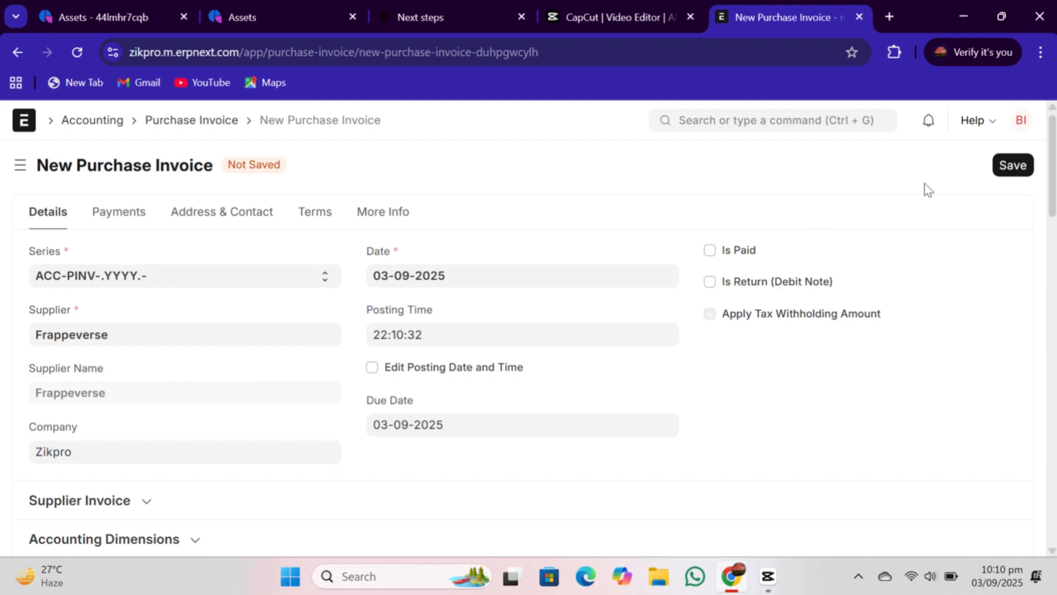
scroll(528, 369, "down", 10)
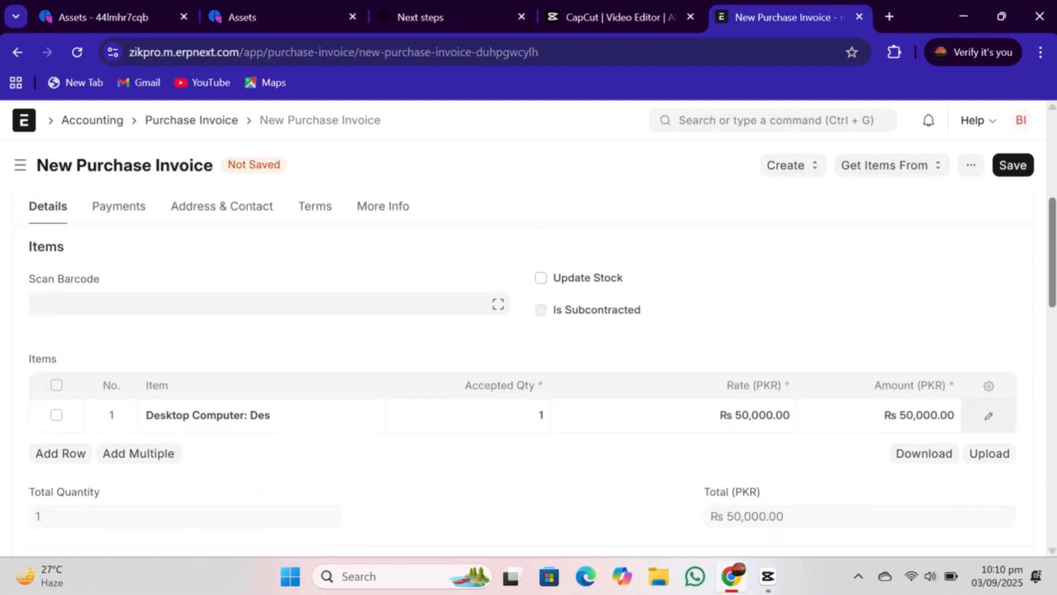
scroll(528, 339, "up", 10)
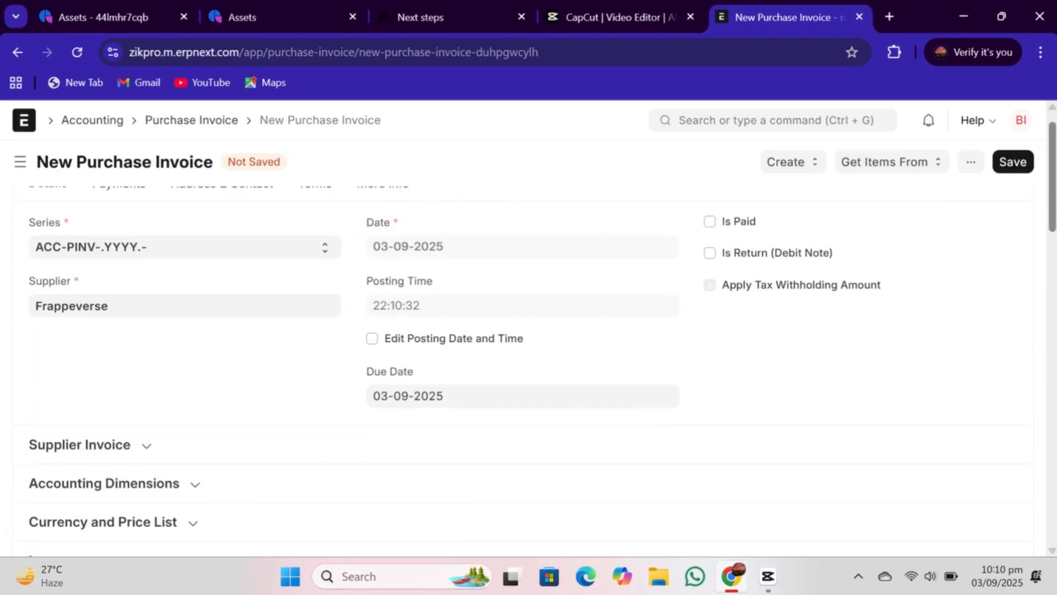
left_click(1014, 171)
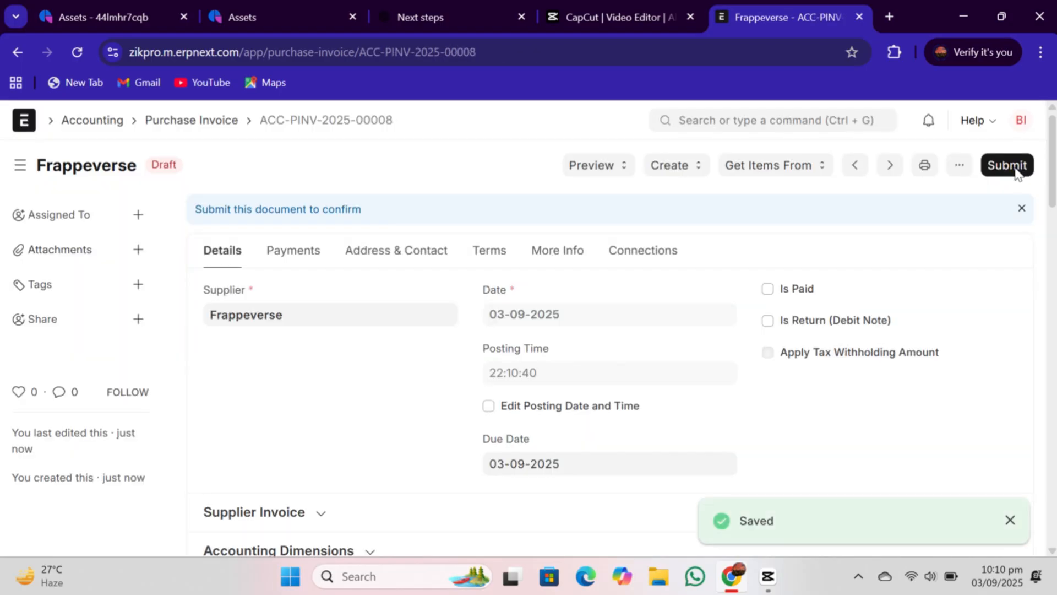
left_click(1008, 165)
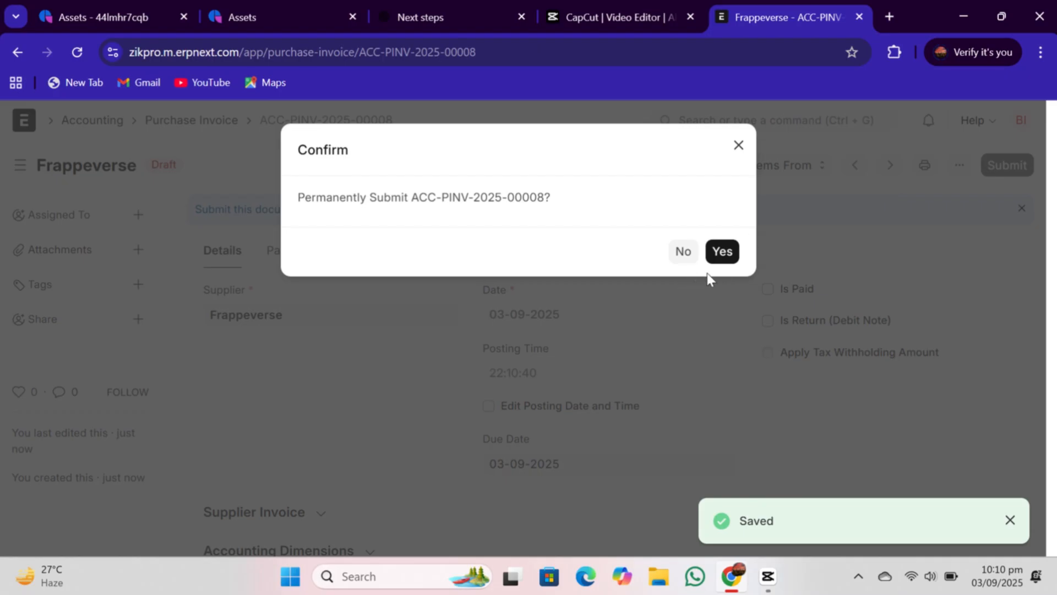
left_click(725, 252)
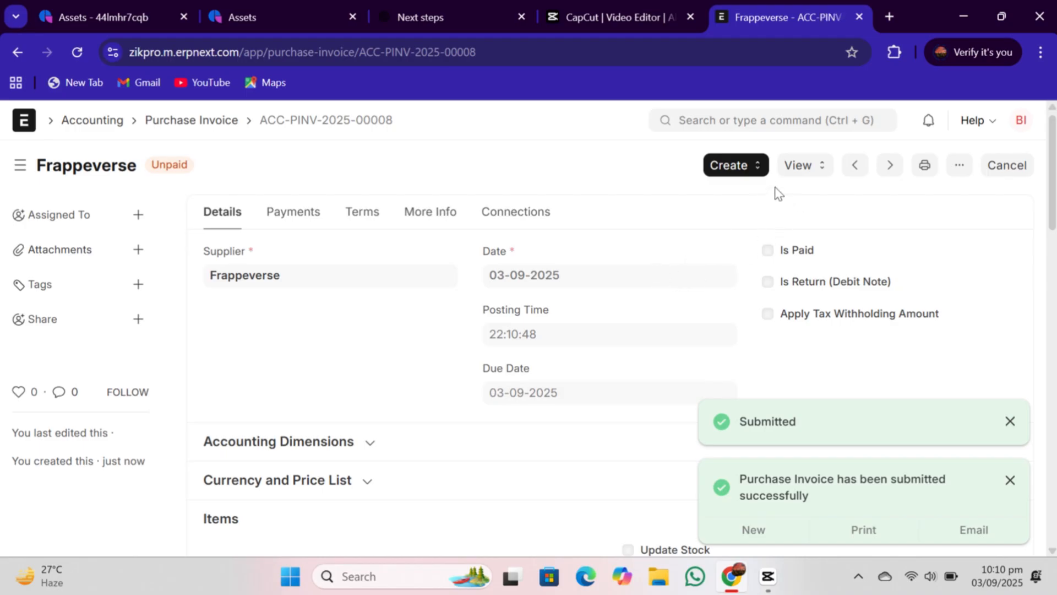
- Create a purchase receipt from the invoice and set its accepted warehouse to Finished Goods - Z
left_click(753, 167)
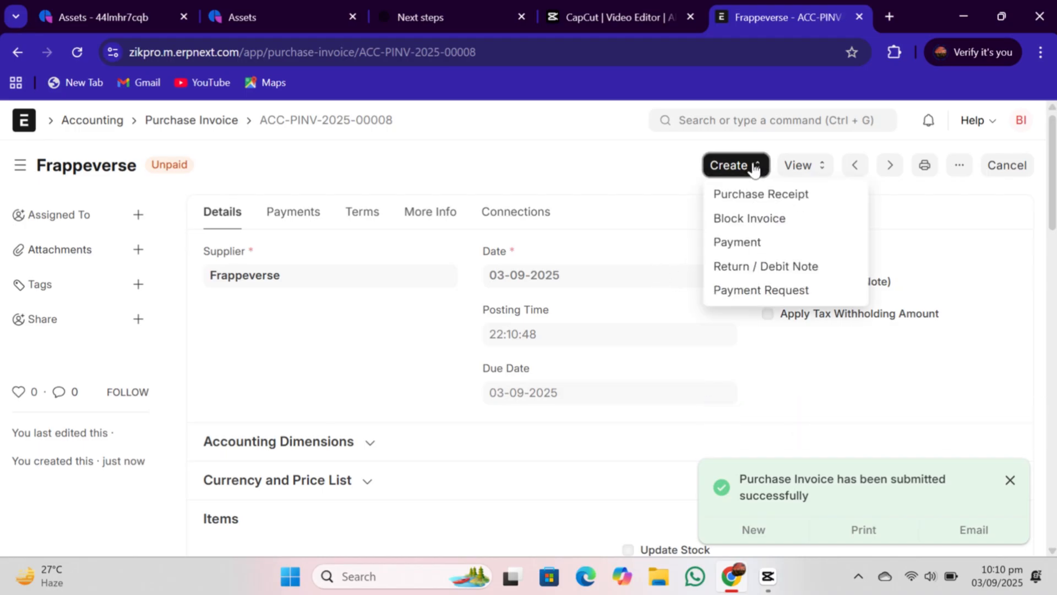
left_click(742, 204)
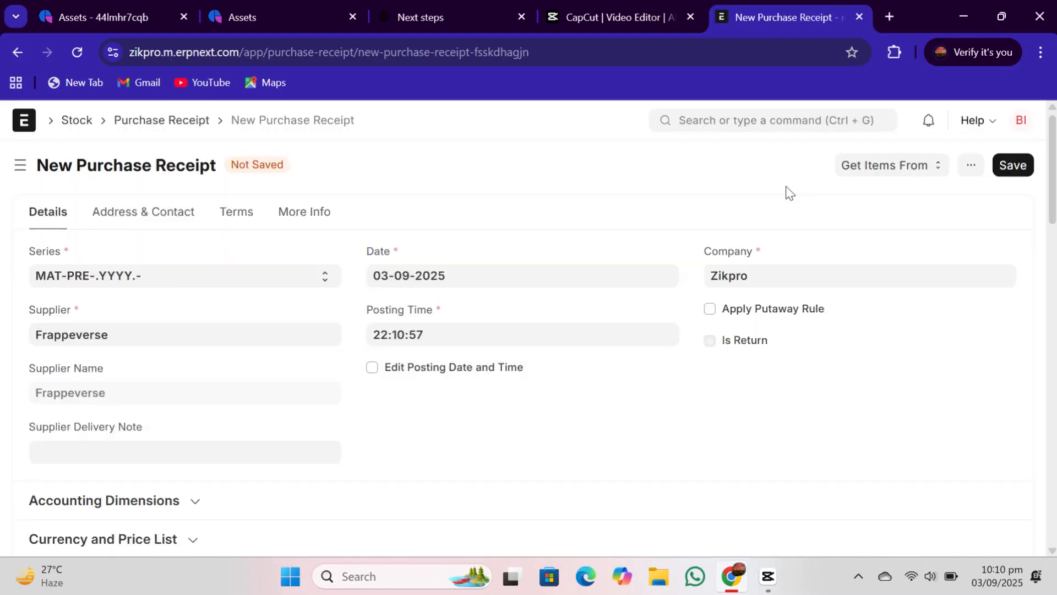
scroll(529, 374, "down", 5)
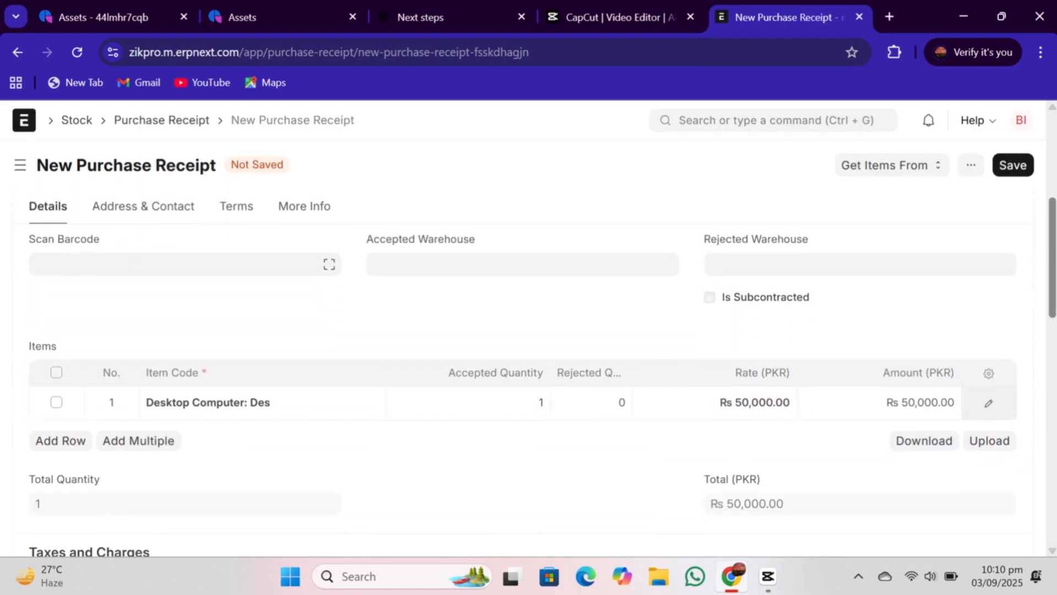
left_click(453, 346)
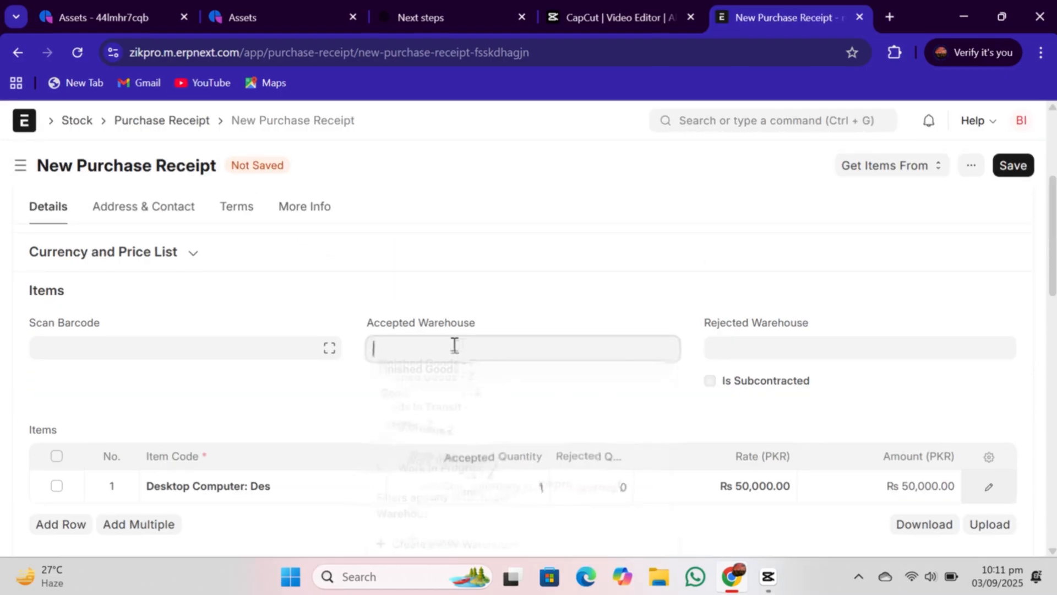
left_click(433, 377)
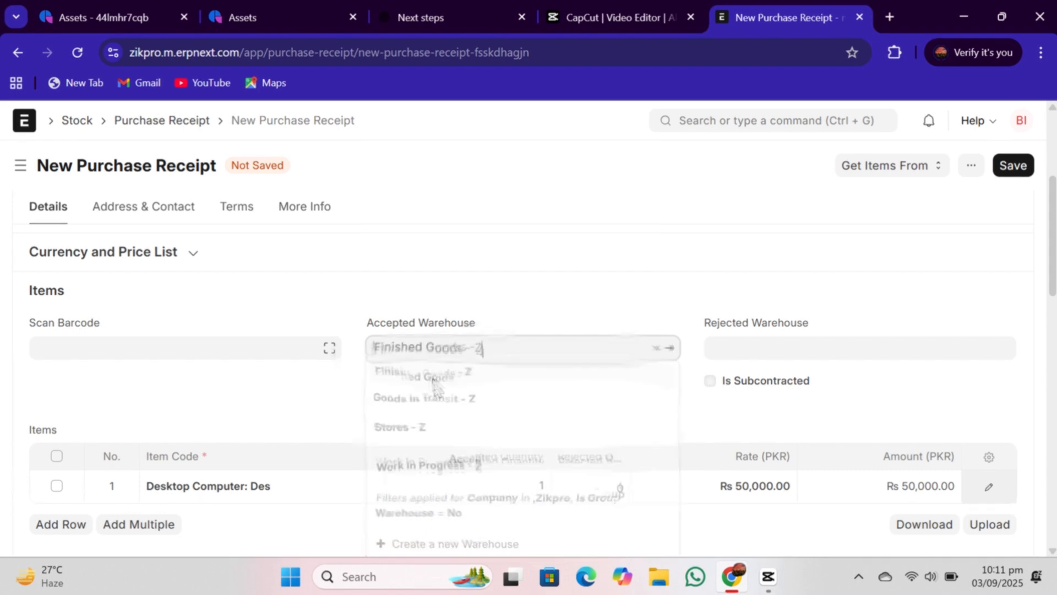
- Save and submit the purchase receipt, confirming the submission and closing the message
left_click(1011, 165)
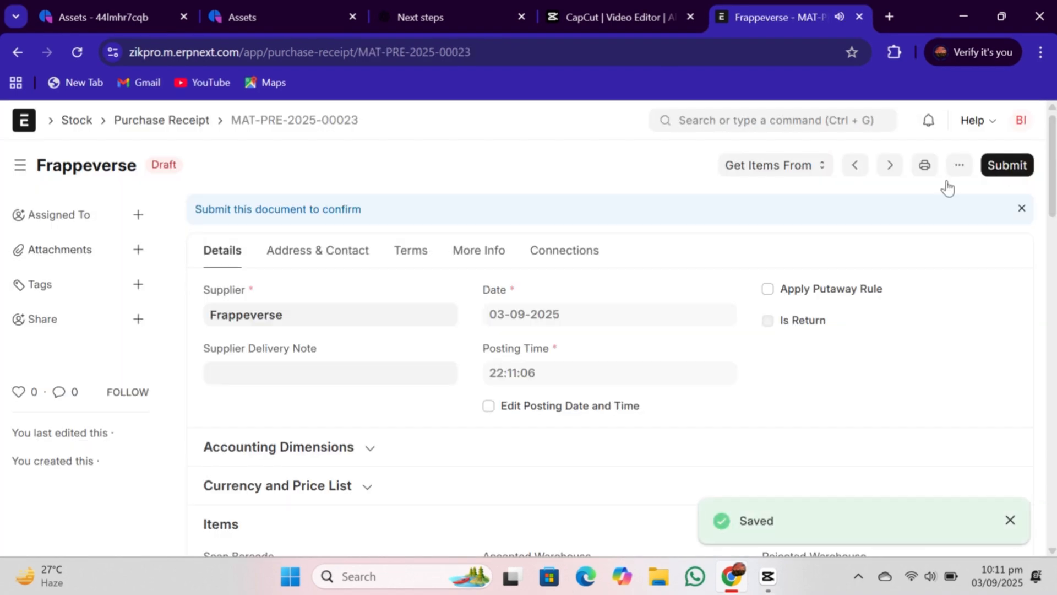
left_click(1002, 168)
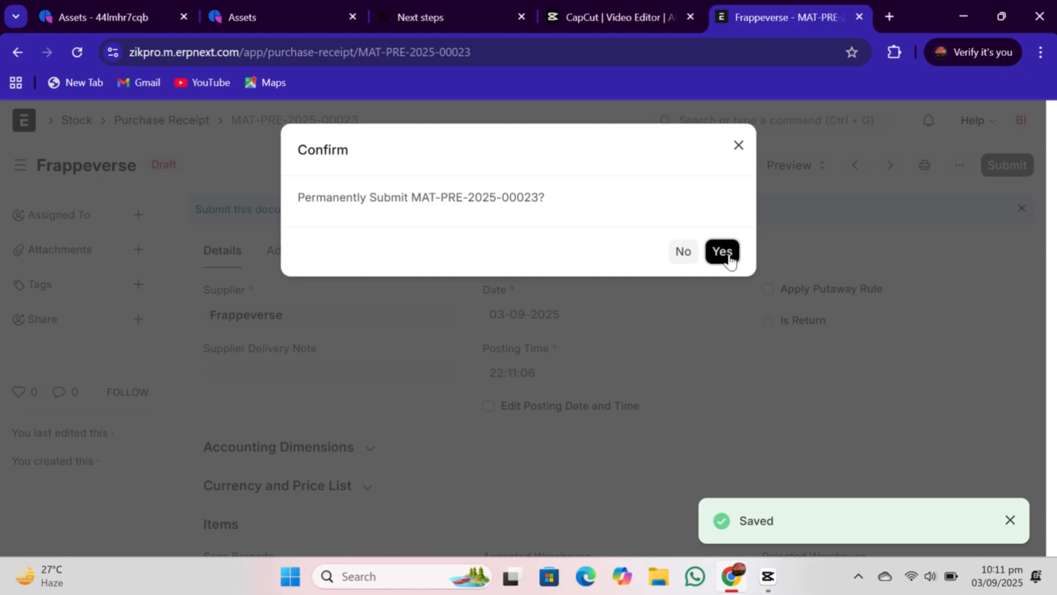
left_click(724, 253)
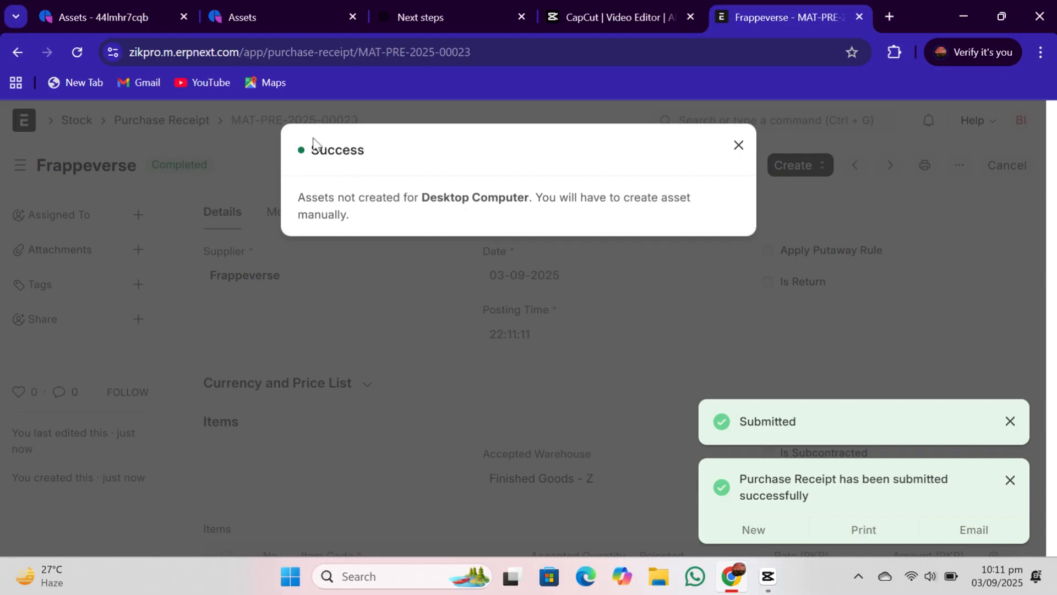
left_click(738, 146)
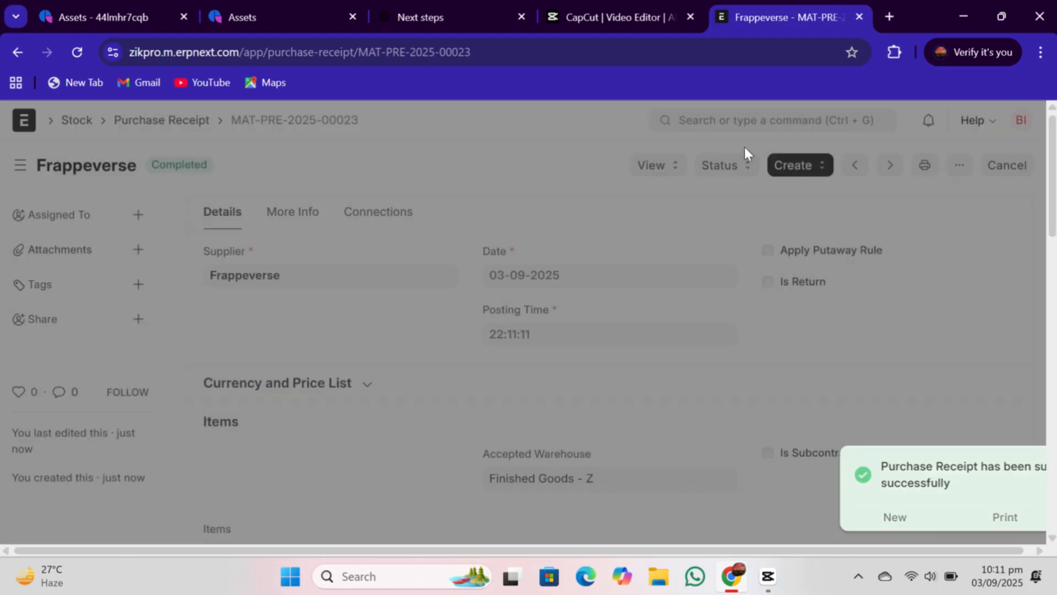
- Search for the asset list, open it and start a new asset
left_click(734, 115)
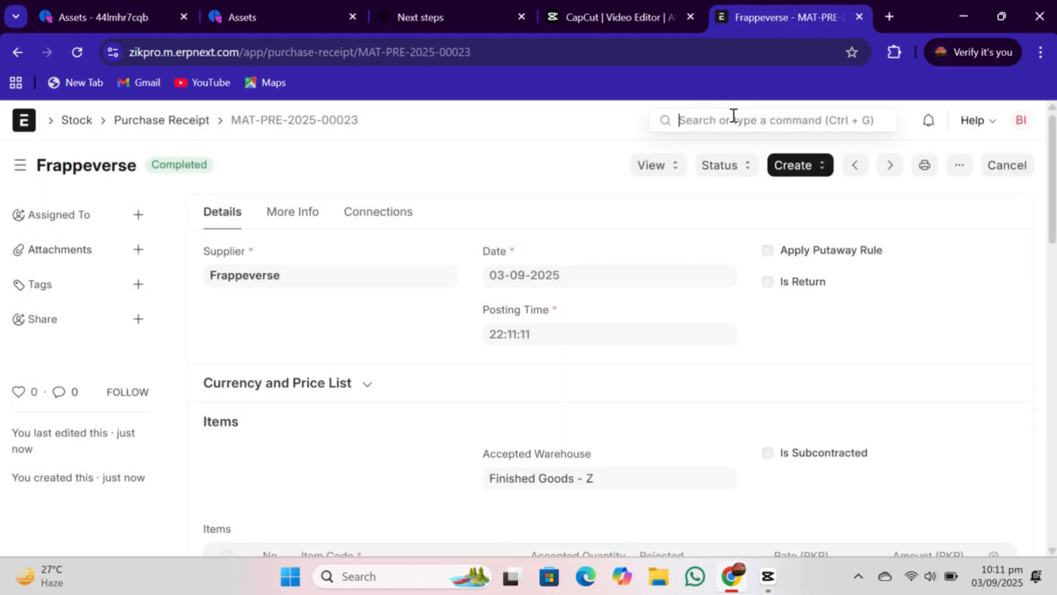
type("asse")
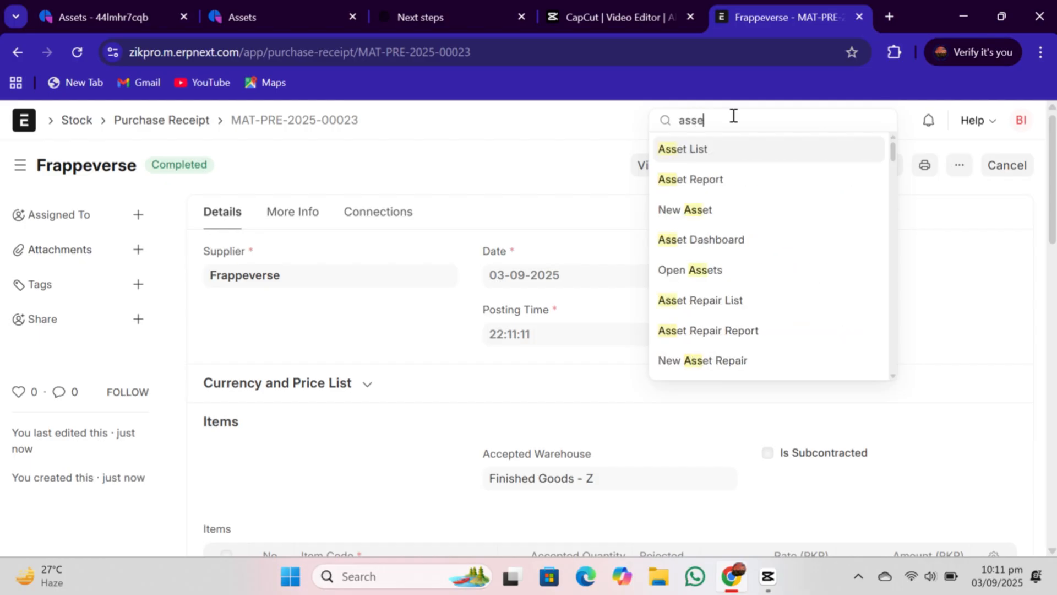
type("t")
left_click(691, 154)
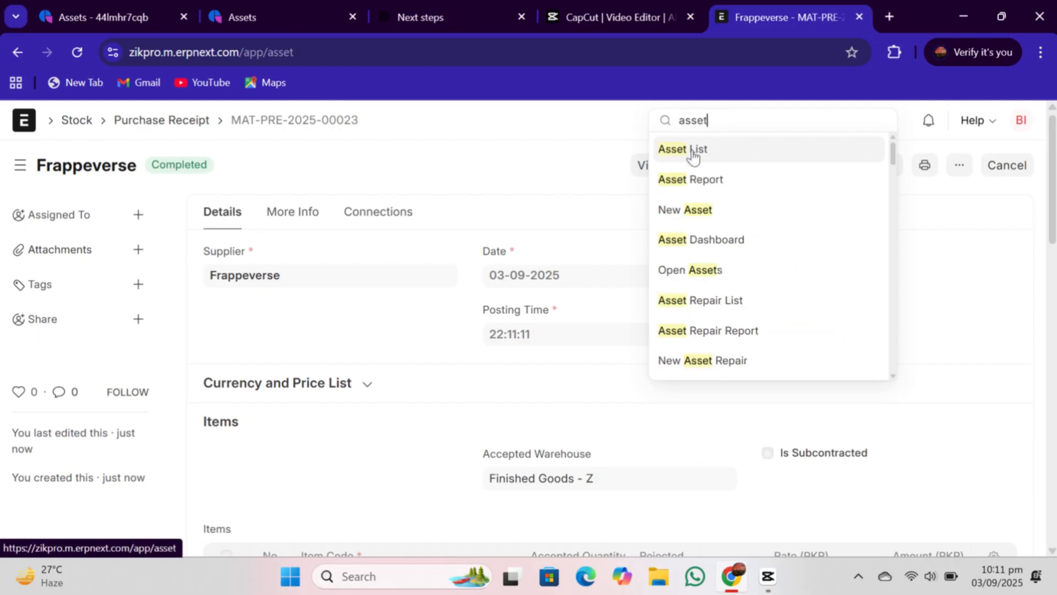
left_click(1011, 166)
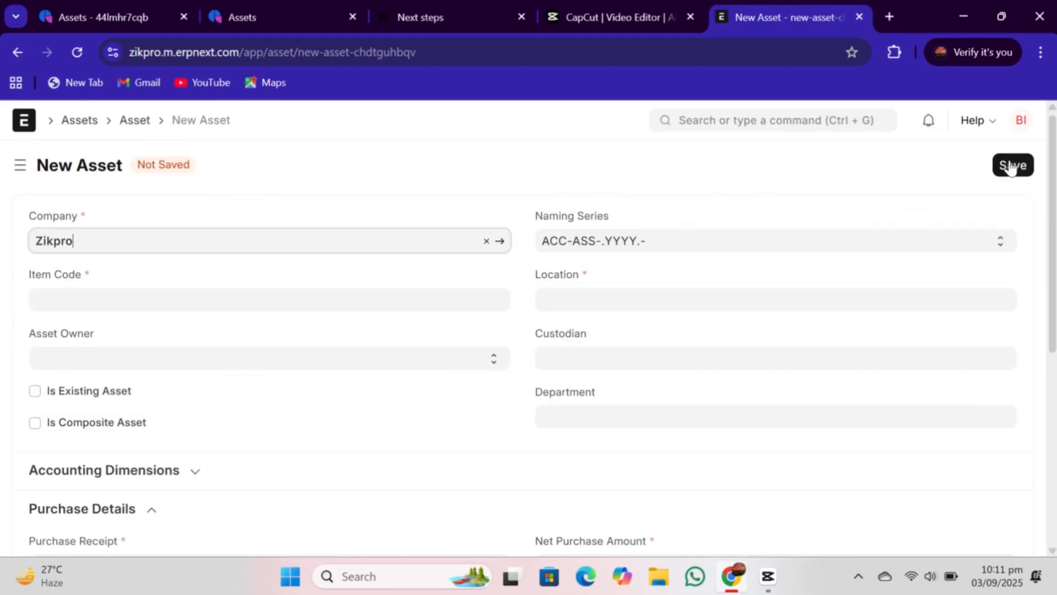
- Set the asset's item code to Desktop Computer and its location to On site
left_click(284, 301)
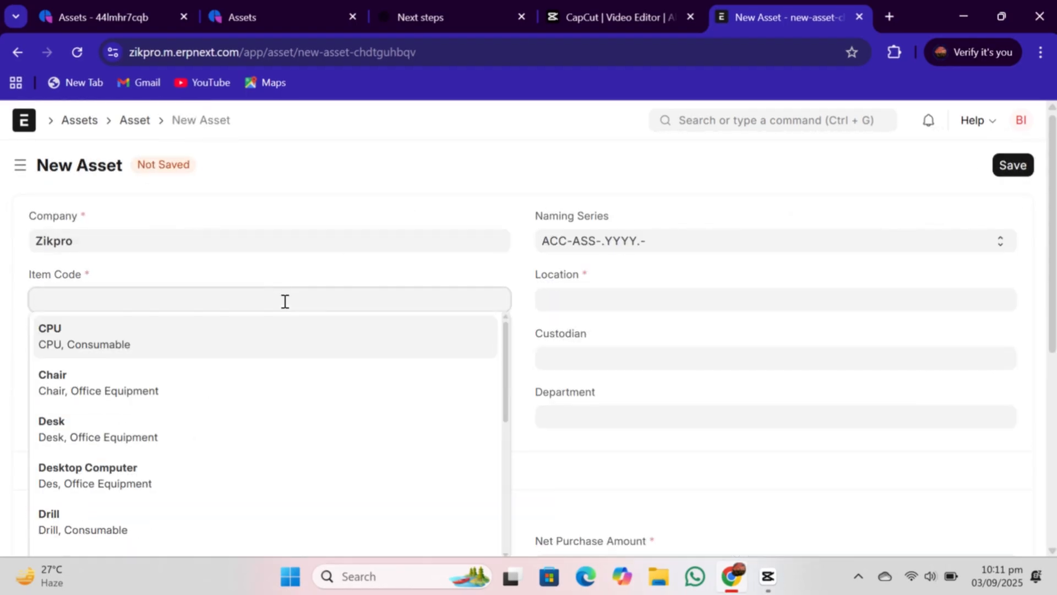
left_click(94, 469)
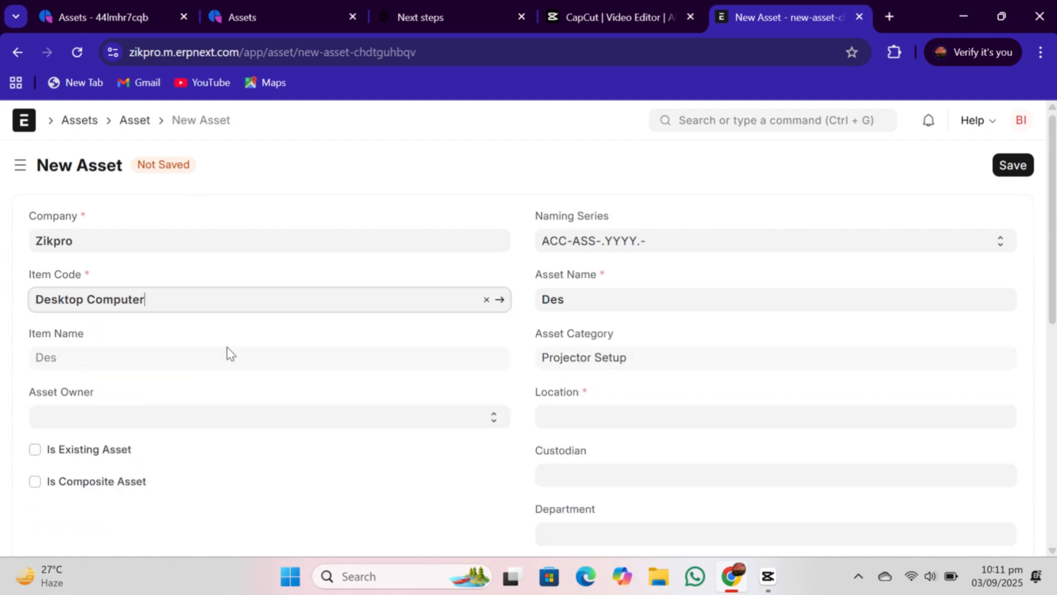
left_click(563, 418)
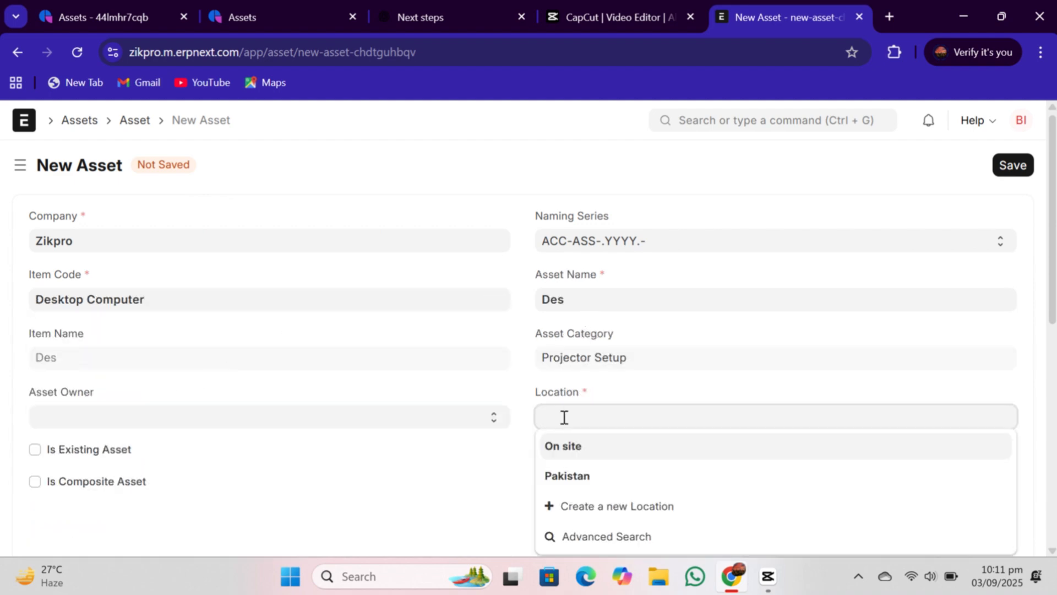
left_click(558, 448)
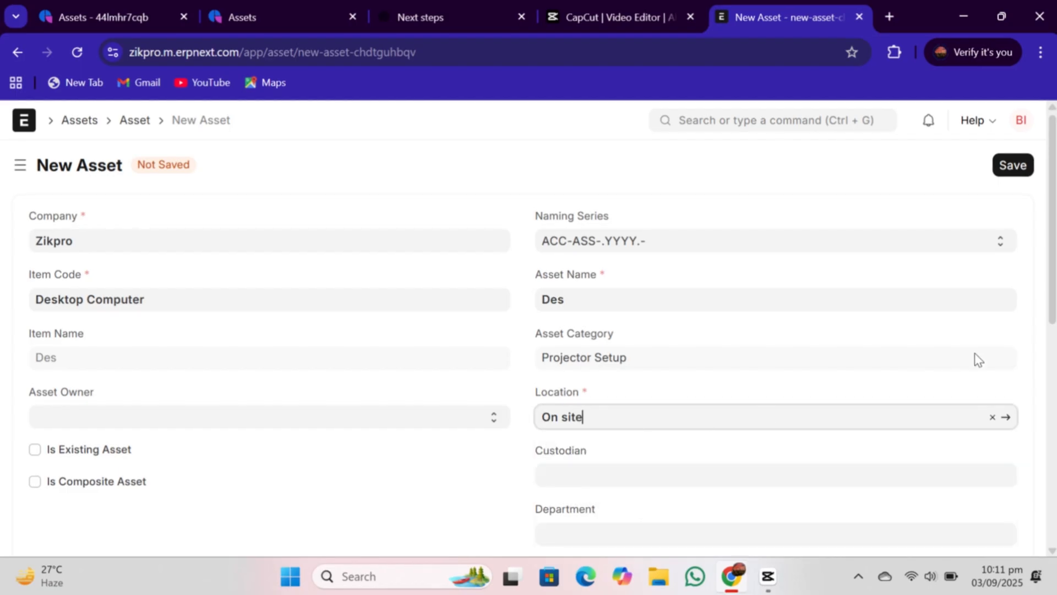
- Link purchase receipt MAT-PRE-2025-00023 and set the available-for-use date to 03-09-2025
scroll(975, 358, "down", 2)
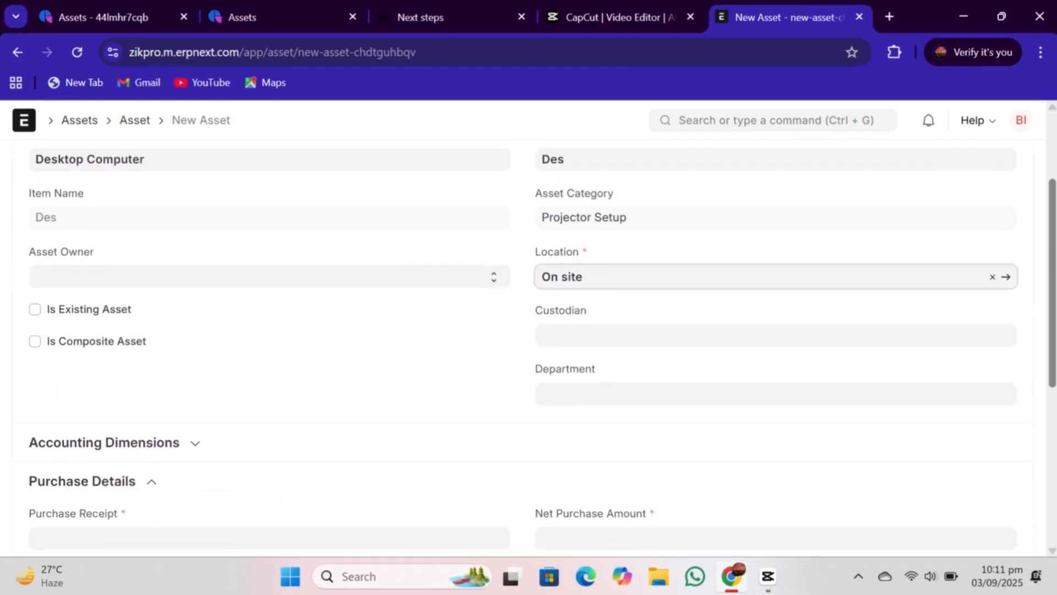
scroll(875, 288, "down", 4)
left_click(221, 277)
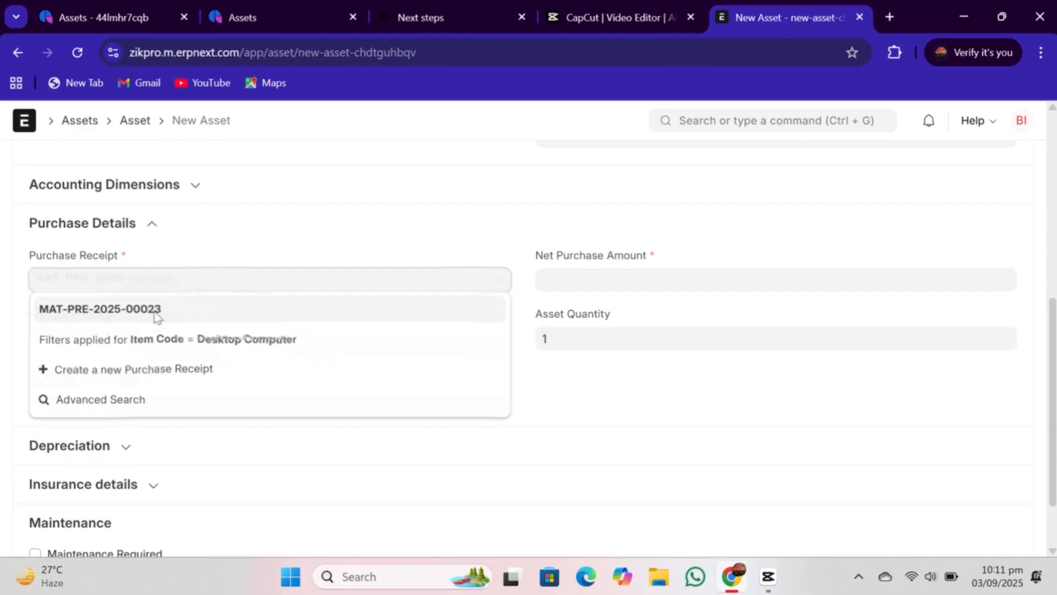
left_click(165, 309)
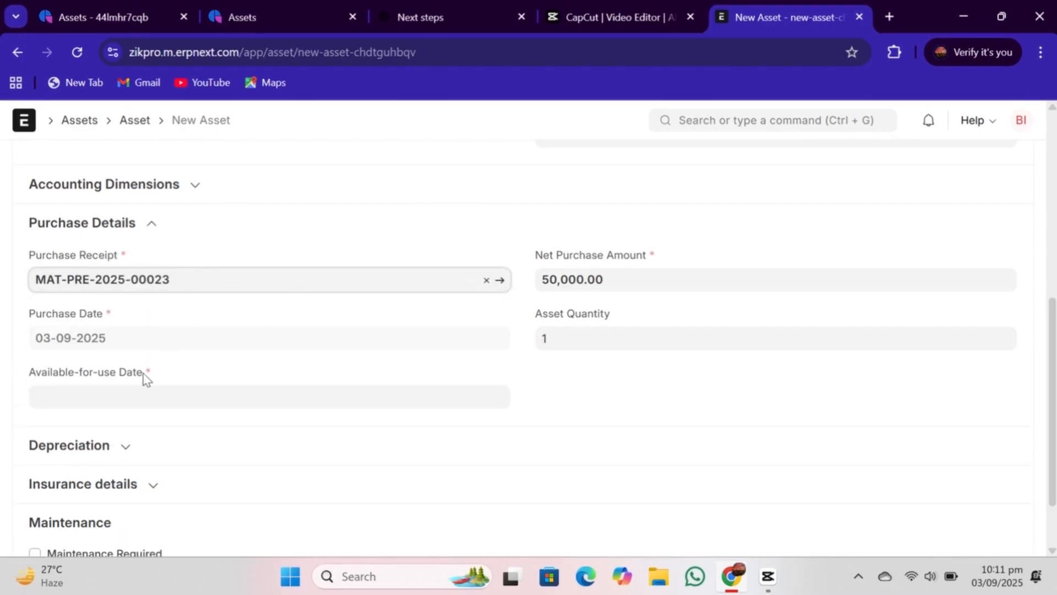
left_click(129, 396)
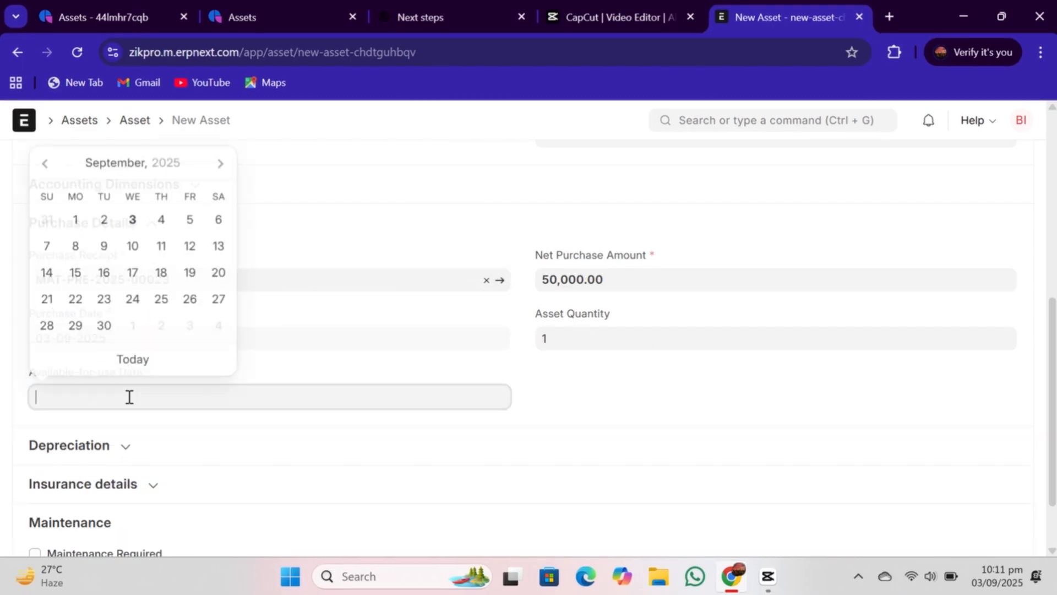
left_click(136, 226)
- Enable Calculate Depreciation and add a finance book row using the Straight Line depreciation method
scroll(825, 385, "down", 2)
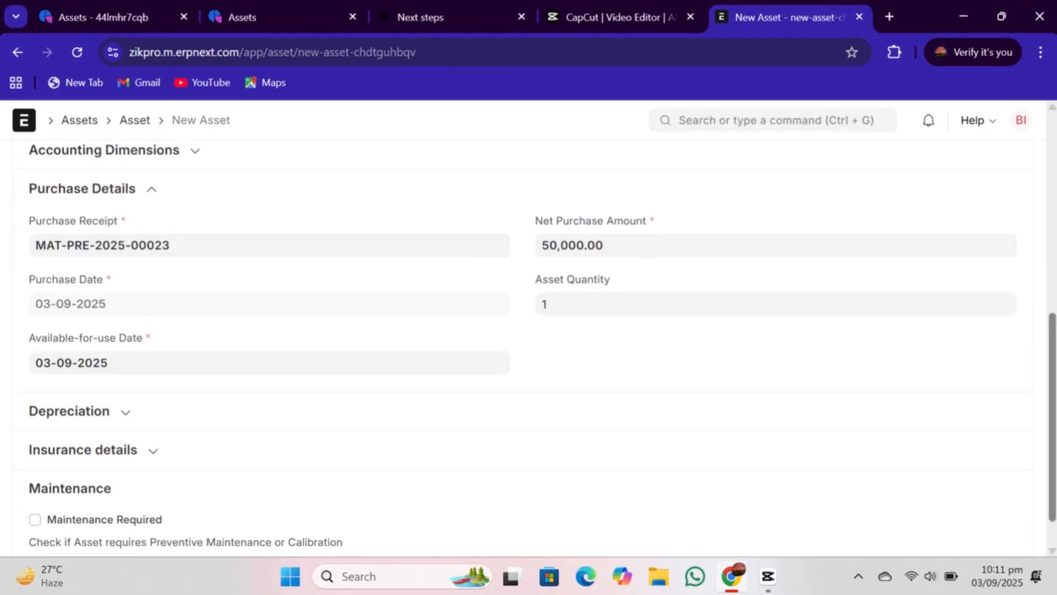
left_click(118, 368)
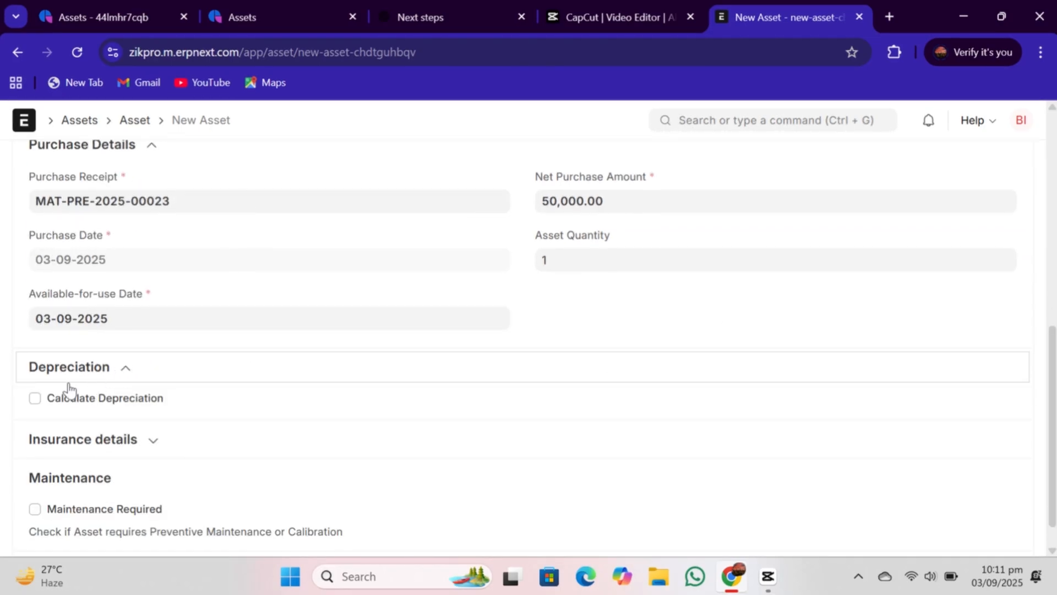
left_click(35, 399)
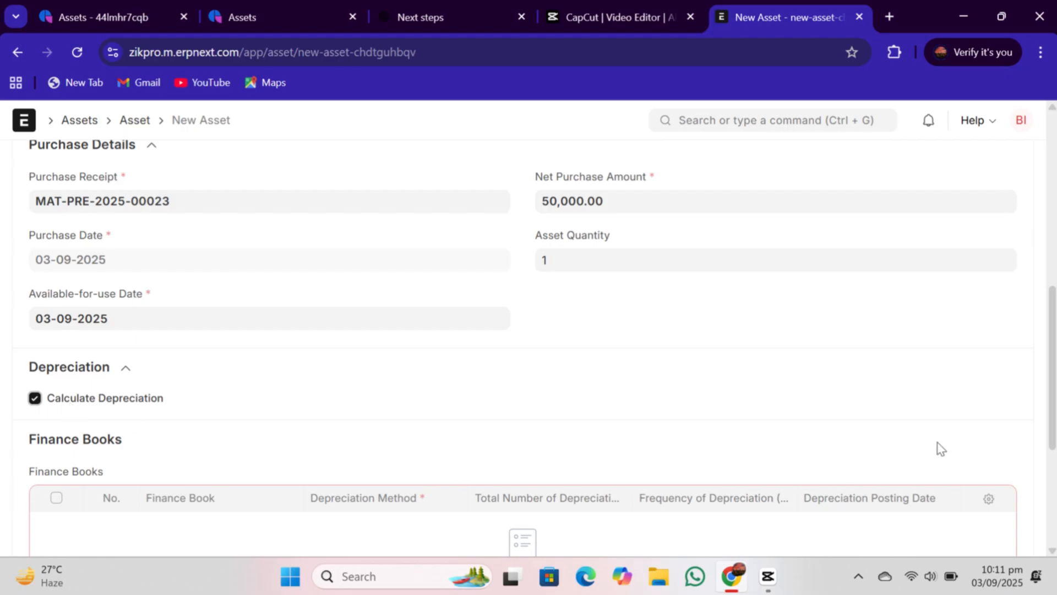
scroll(984, 487, "down", 5)
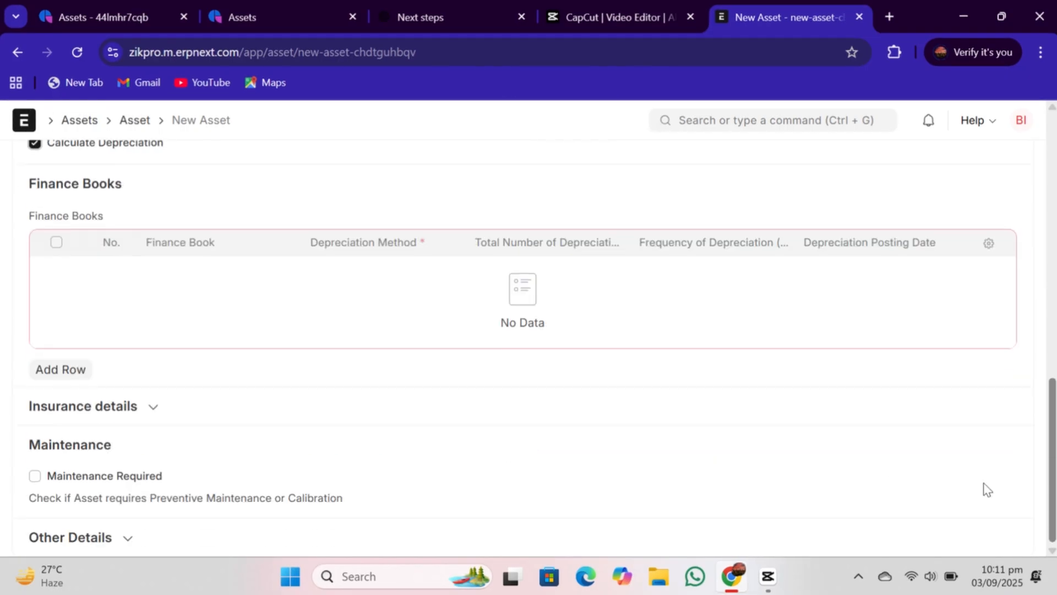
left_click(87, 375)
left_click(378, 341)
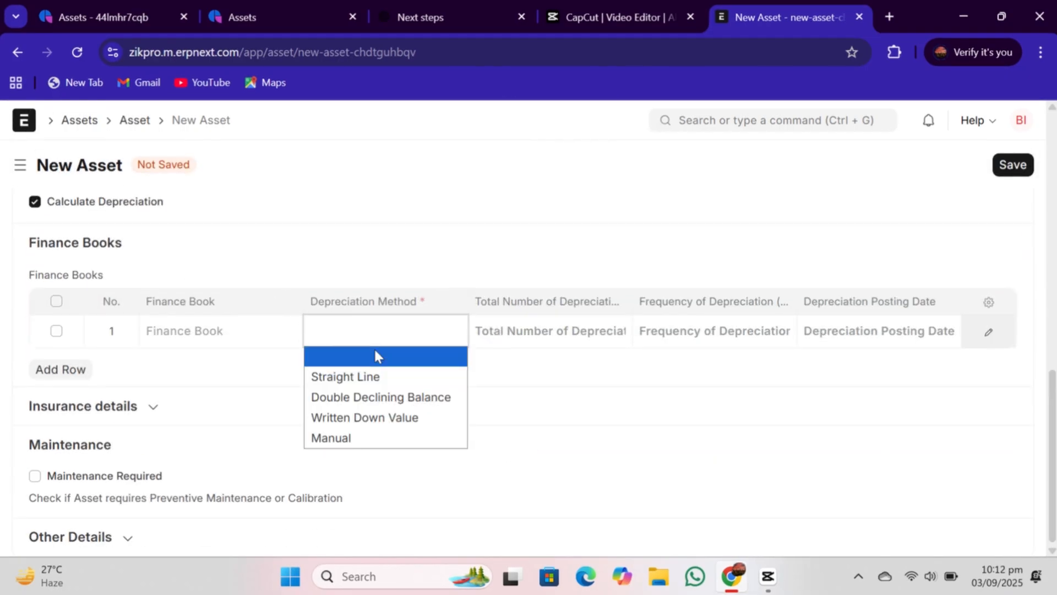
left_click(367, 379)
- Set the finance book row to 6 depreciations at a frequency of 2 with a depreciation posting date of 03-09-2025
left_click(565, 335)
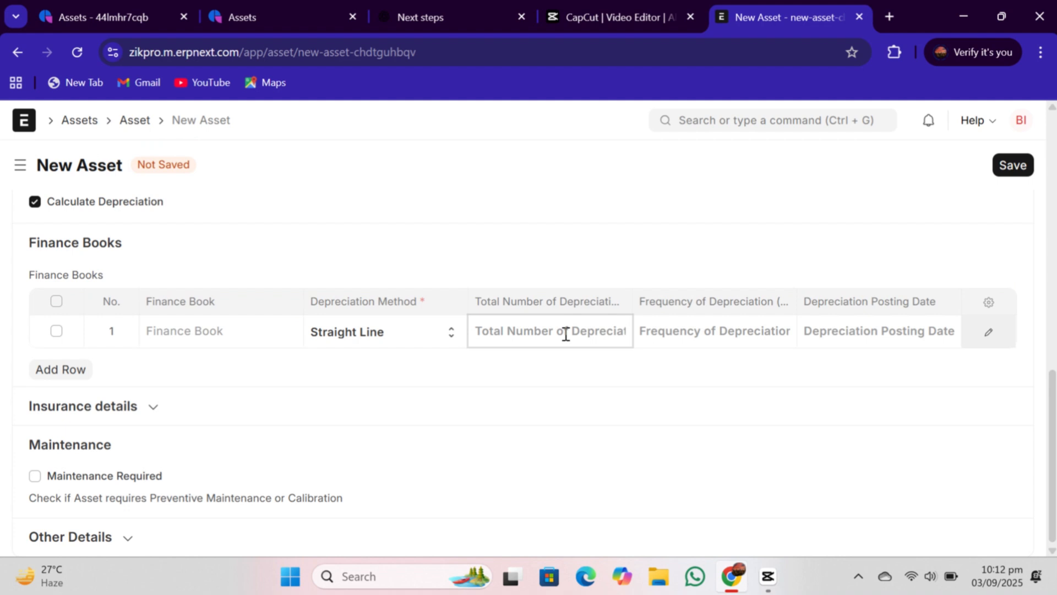
type("6")
left_click(677, 335)
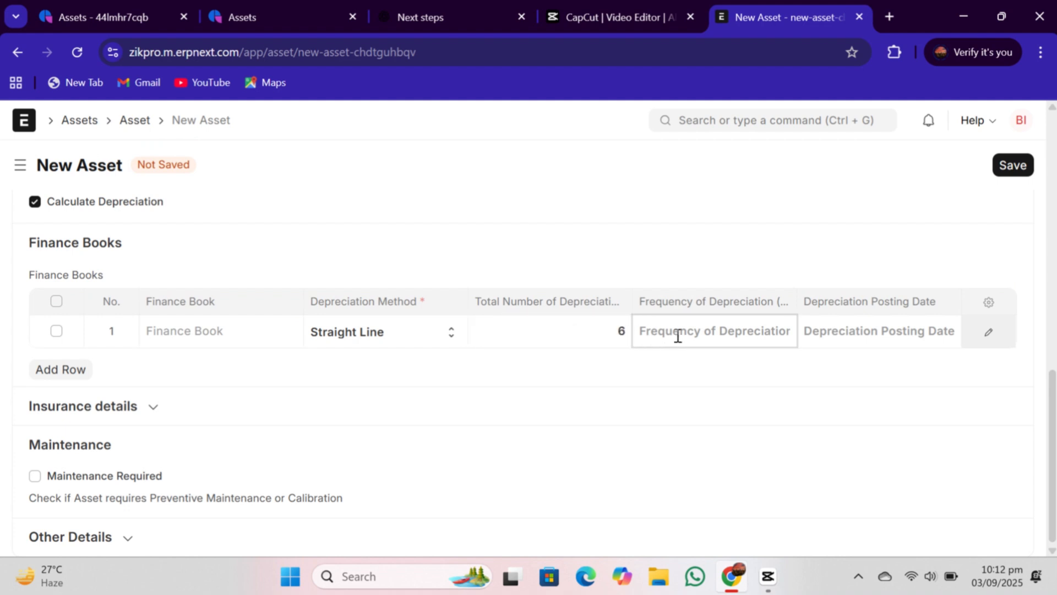
type("2")
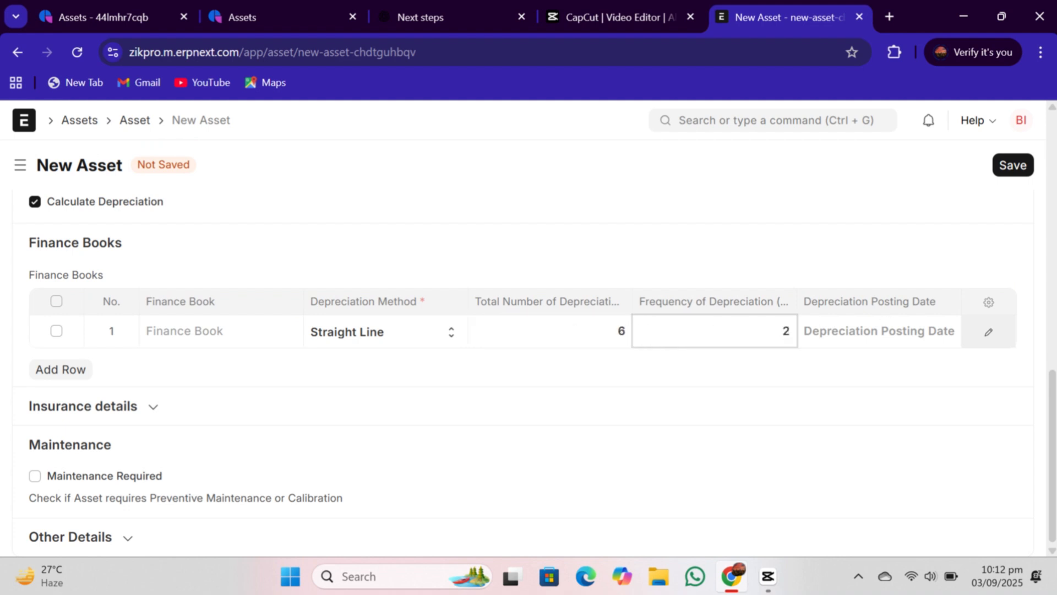
left_click(887, 322)
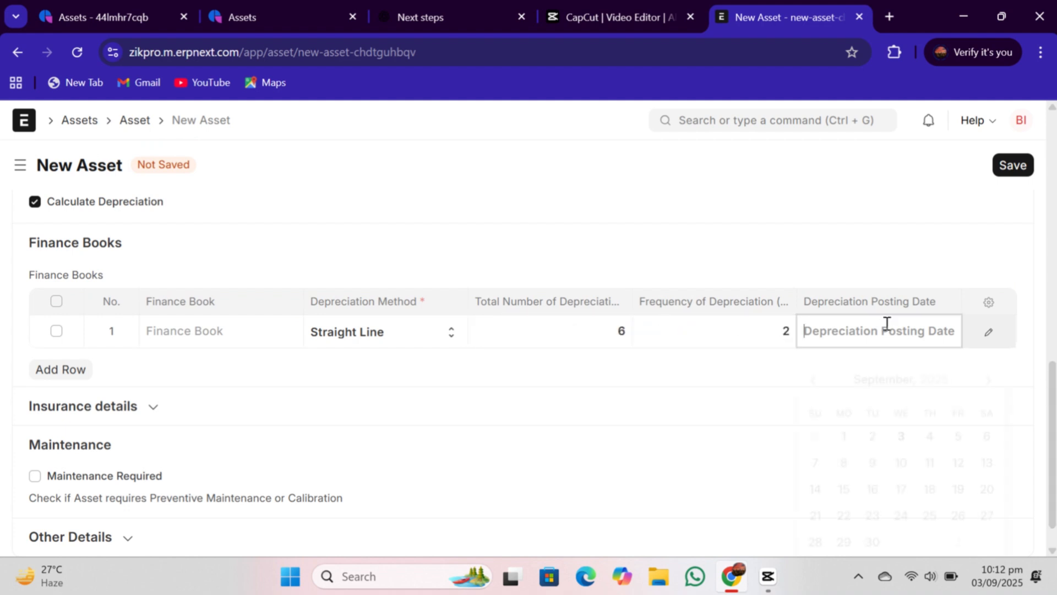
left_click(901, 431)
- Save the new Desktop Computer asset
scroll(961, 416, "up", 3)
scroll(953, 155, "up", 10)
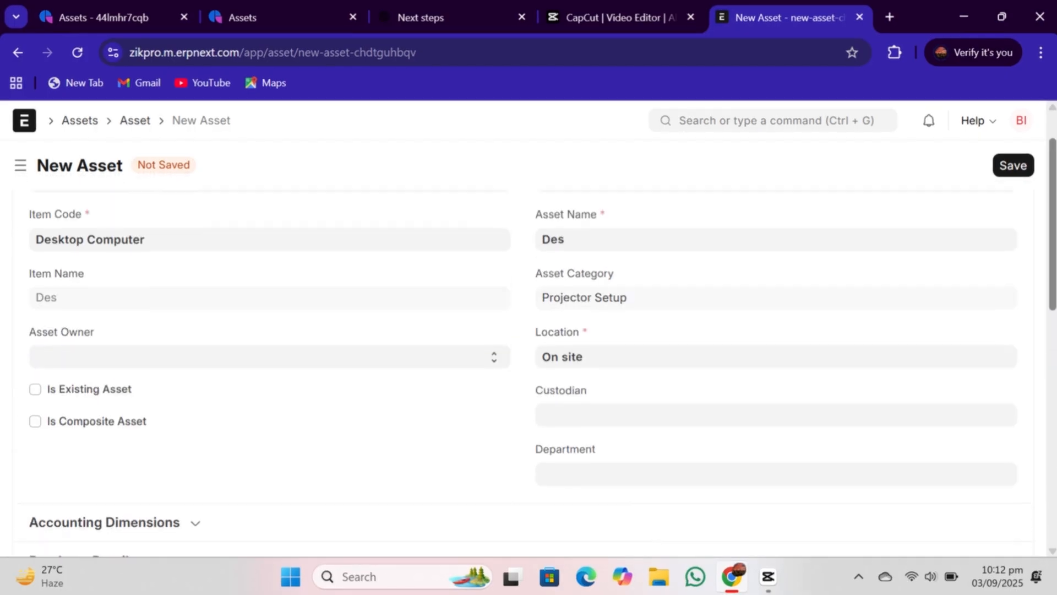
left_click(1008, 167)
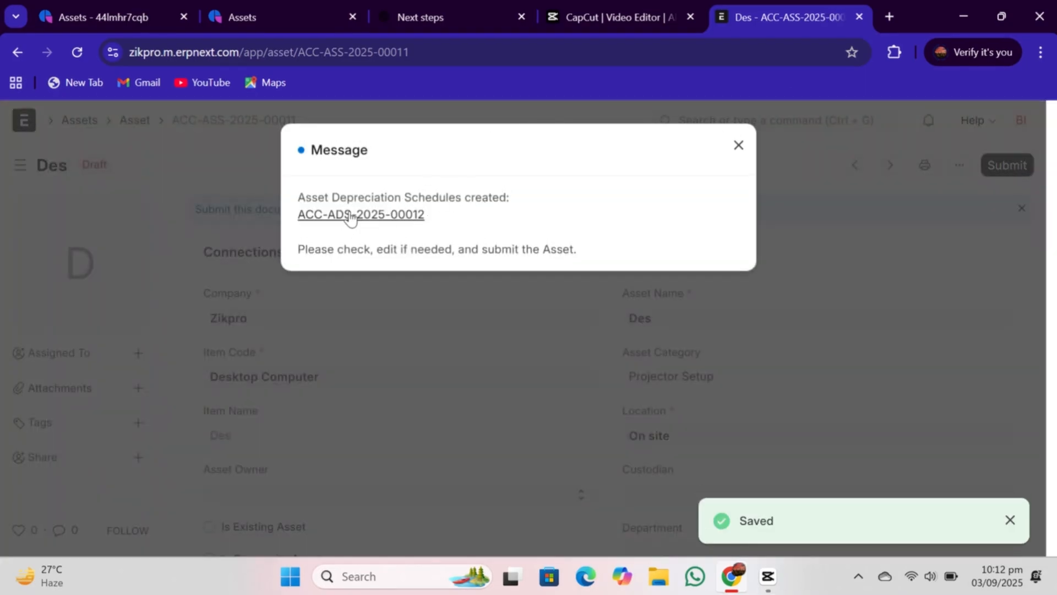
- Open the generated asset depreciation schedule and review its schedule rows
left_click(392, 216)
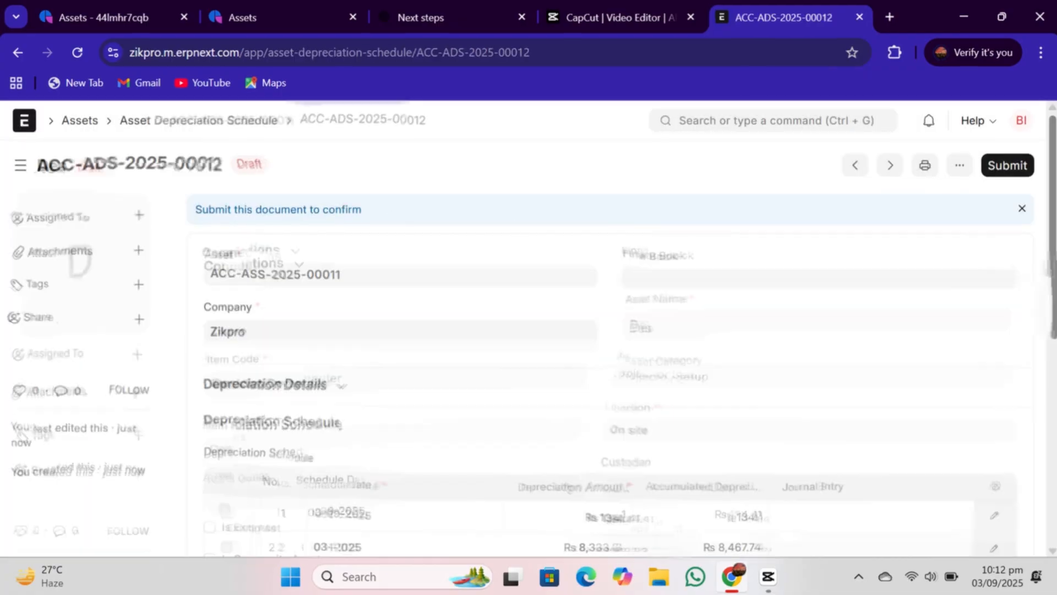
scroll(1046, 339, "down", 5)
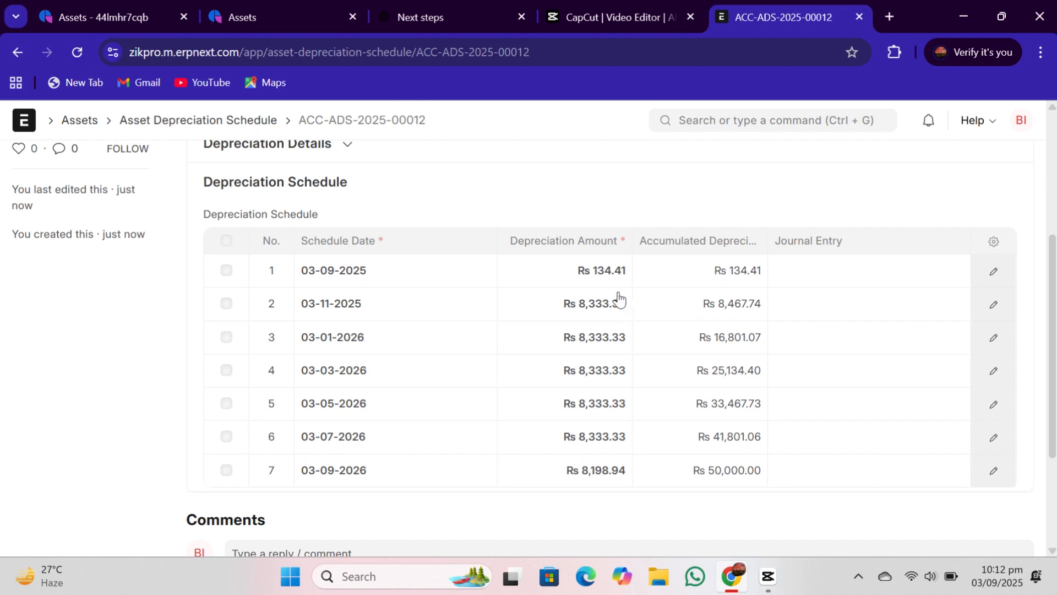
scroll(718, 484, "up", 5)
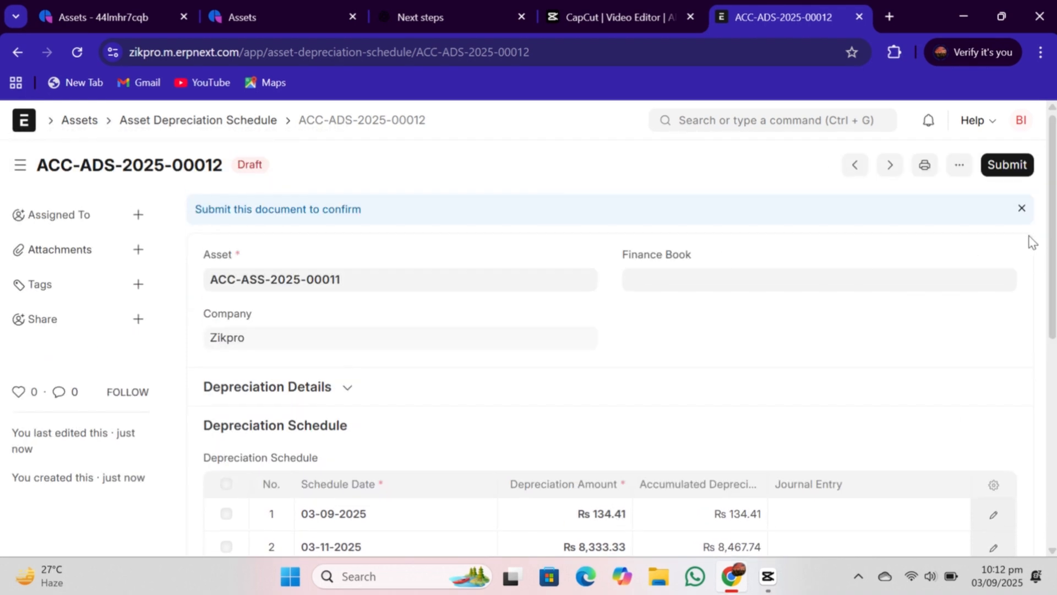
- Return to the asset and submit it, confirming the submission
left_click(20, 52)
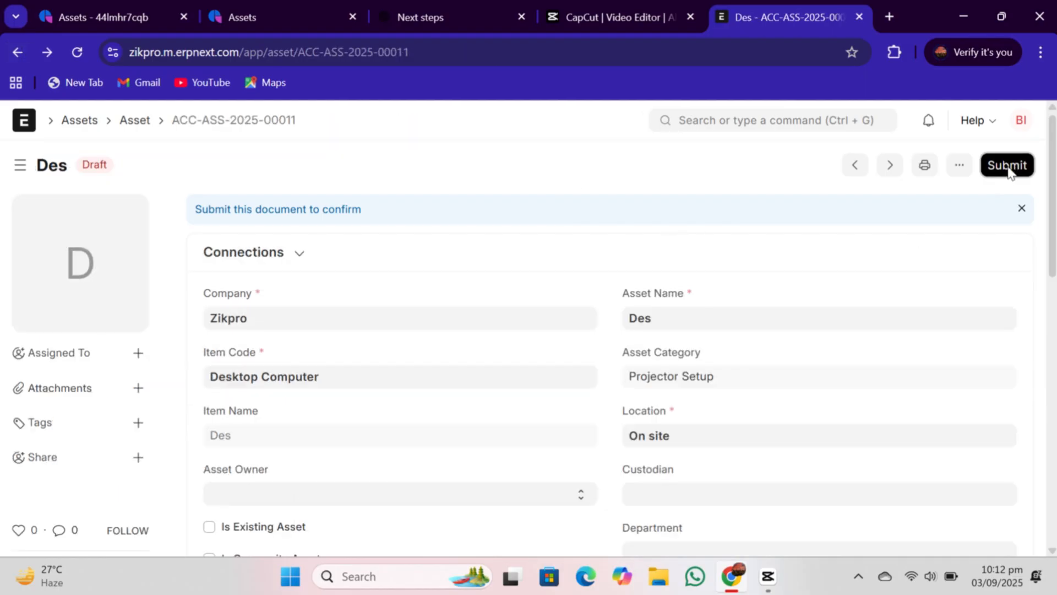
left_click(1008, 165)
left_click(717, 252)
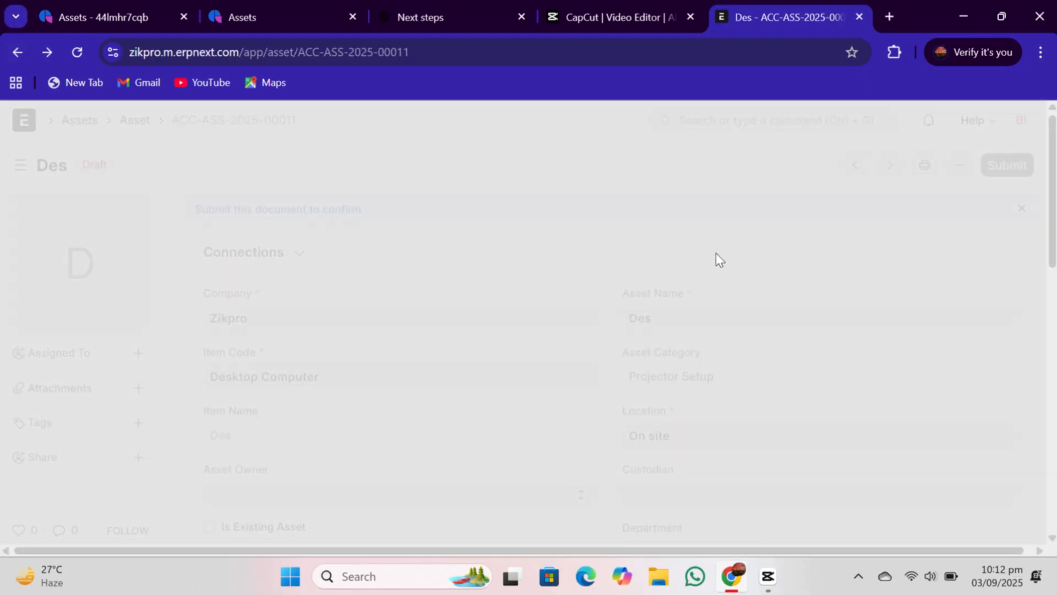
- Go to the asset list and start another new asset
left_click(764, 124)
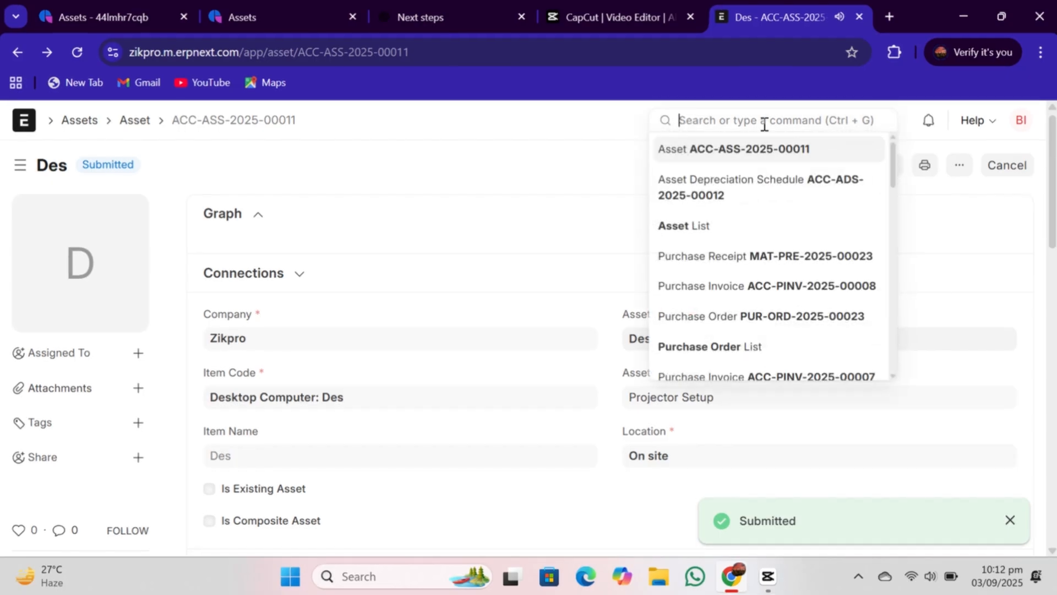
left_click(700, 236)
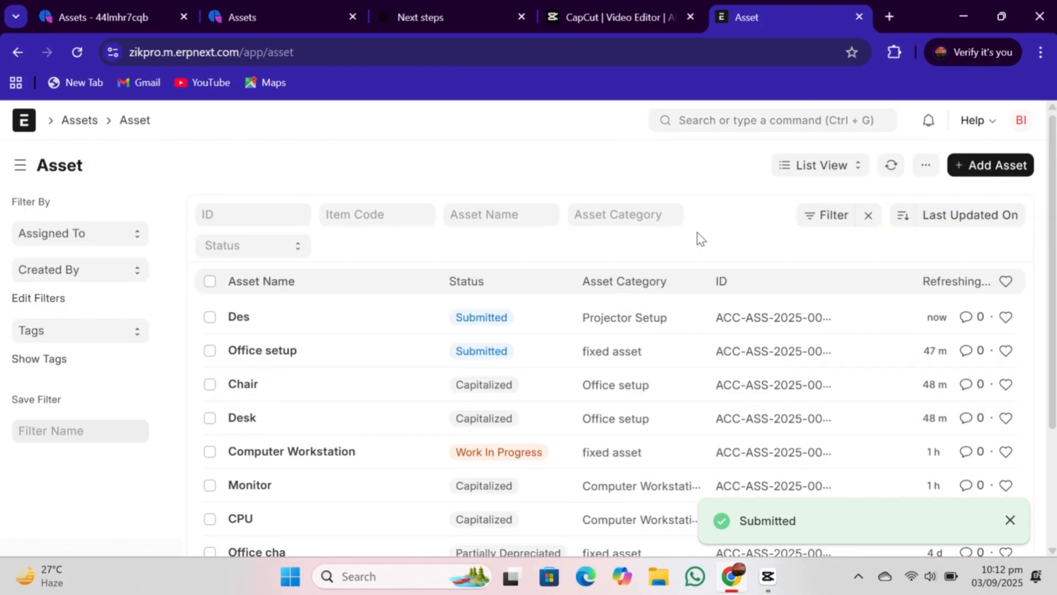
left_click(971, 166)
- Set the new asset's item code to Screen and its location to On site
left_click(211, 304)
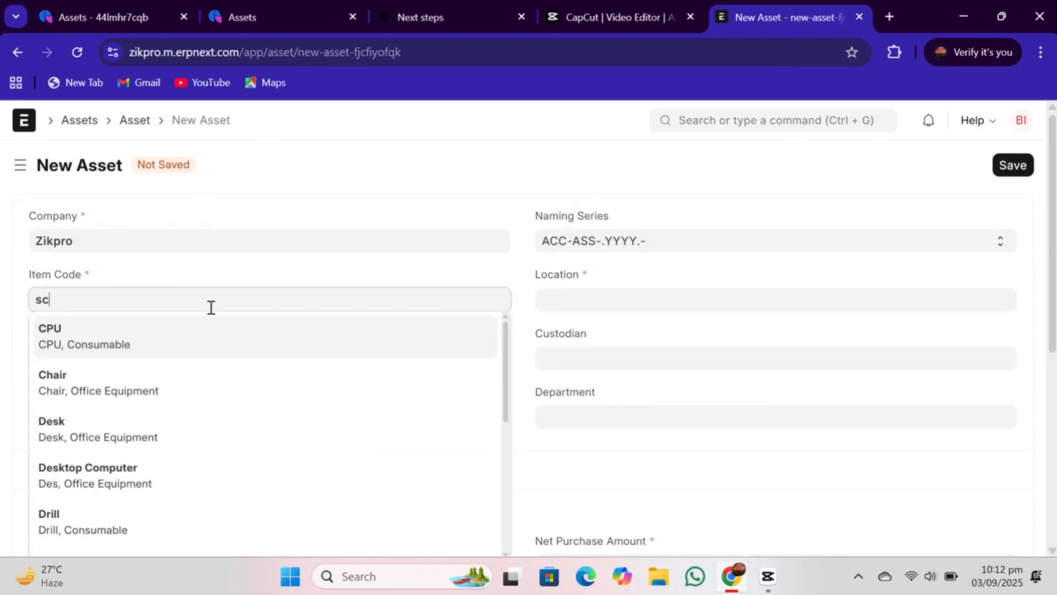
type("scr")
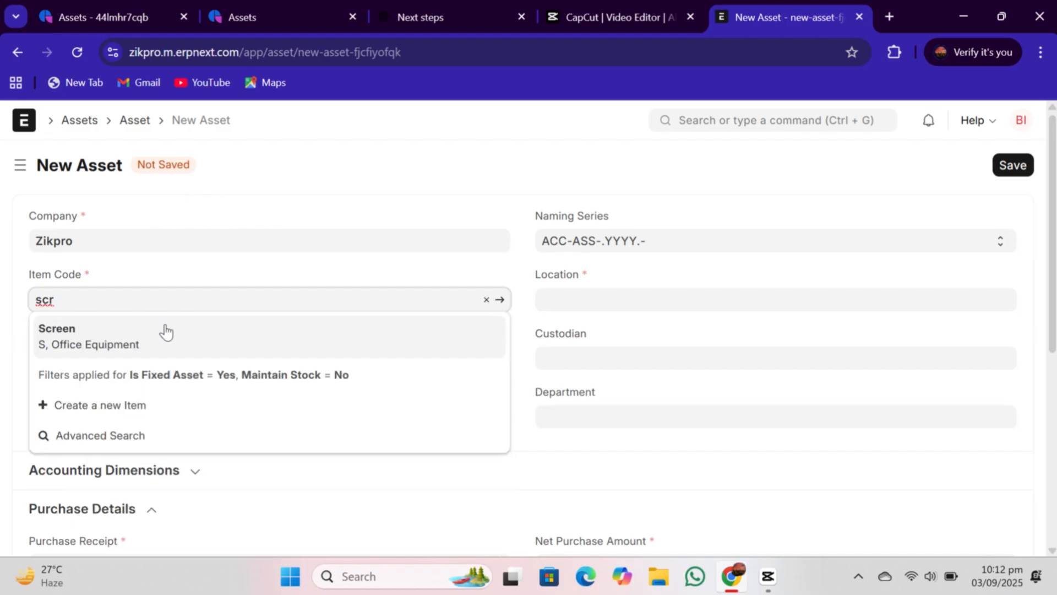
left_click(150, 342)
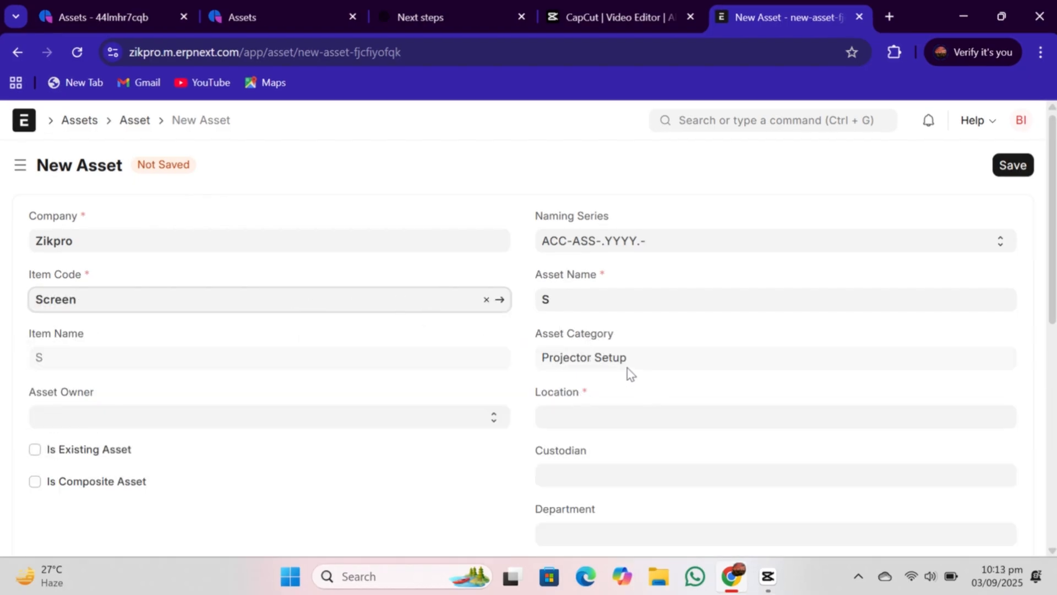
scroll(693, 335, "down", 1)
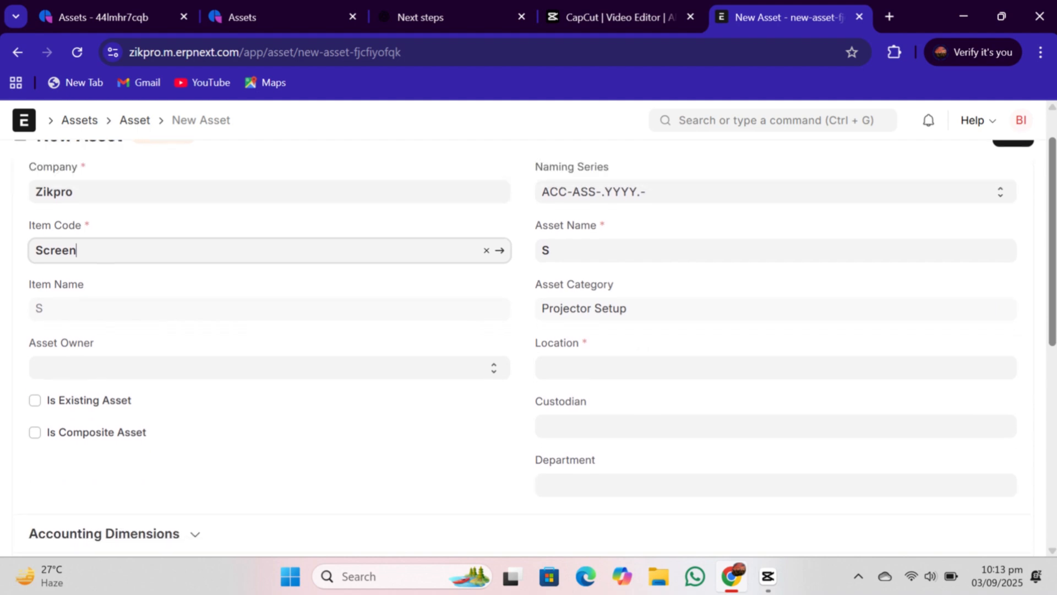
left_click(626, 352)
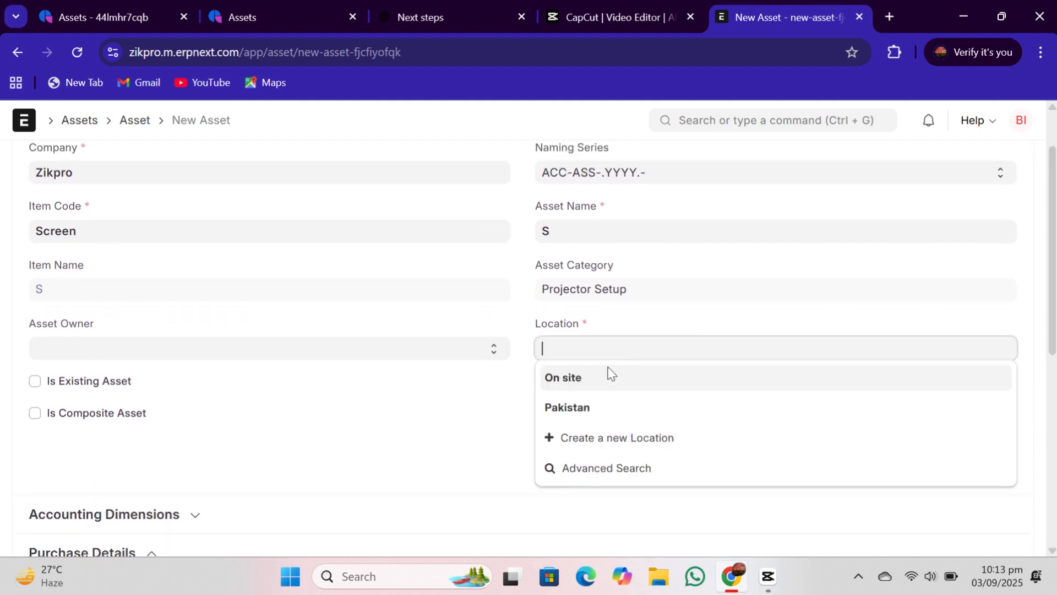
left_click(597, 380)
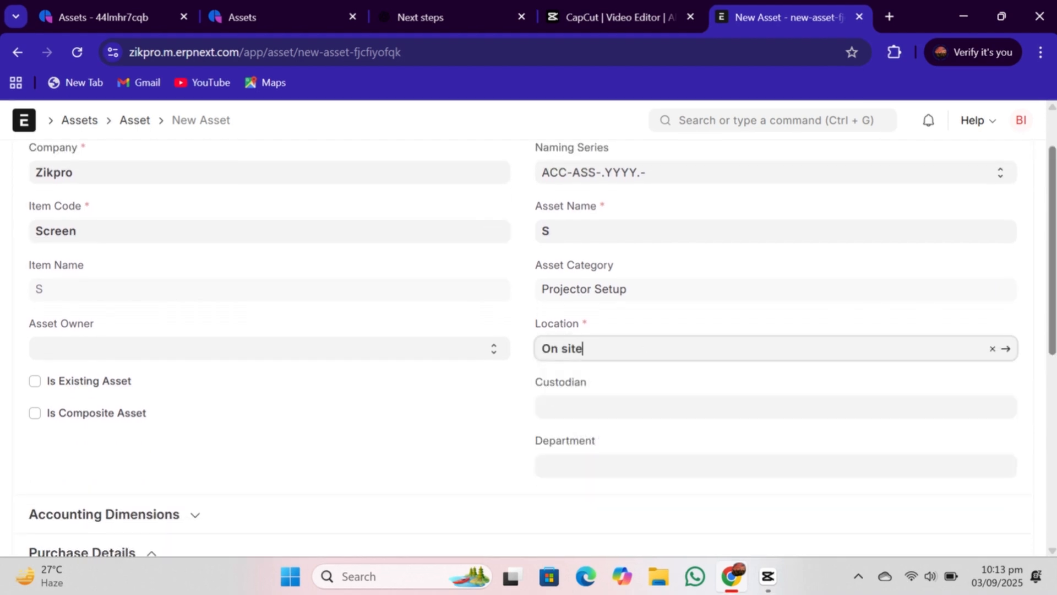
- Link purchase receipt MAT-PRE-2025-00022 and set the available-for-use date to 03-09-2025
scroll(916, 323, "down", 3)
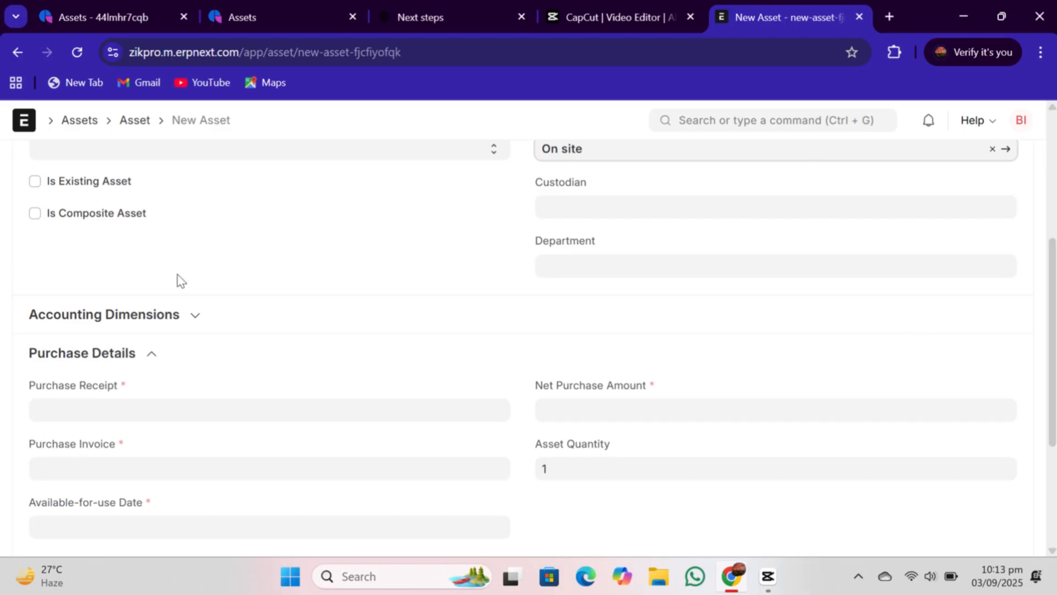
scroll(281, 384, "down", 3)
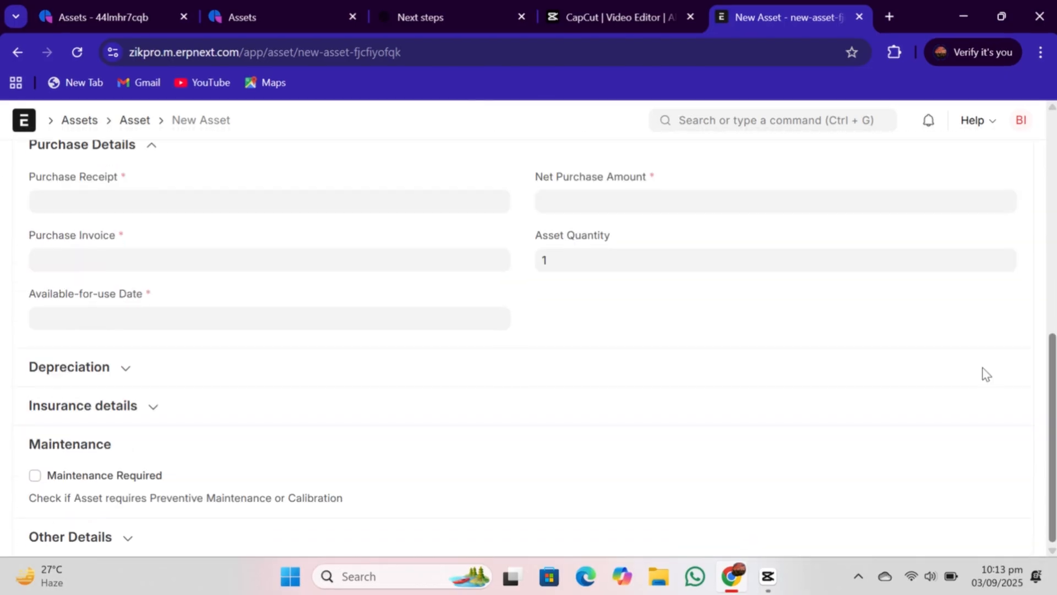
left_click(158, 199)
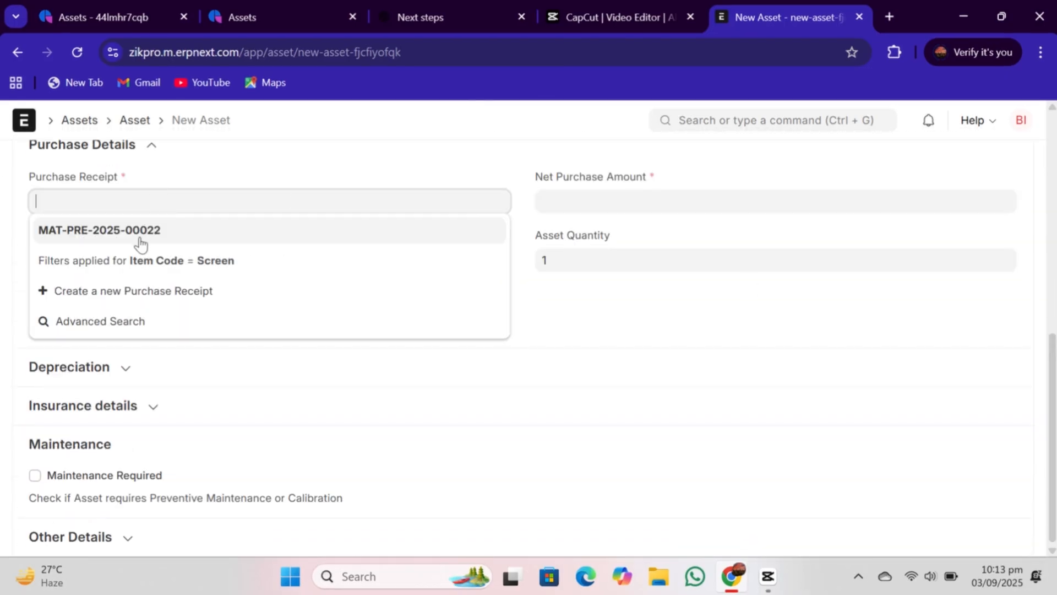
left_click(142, 231)
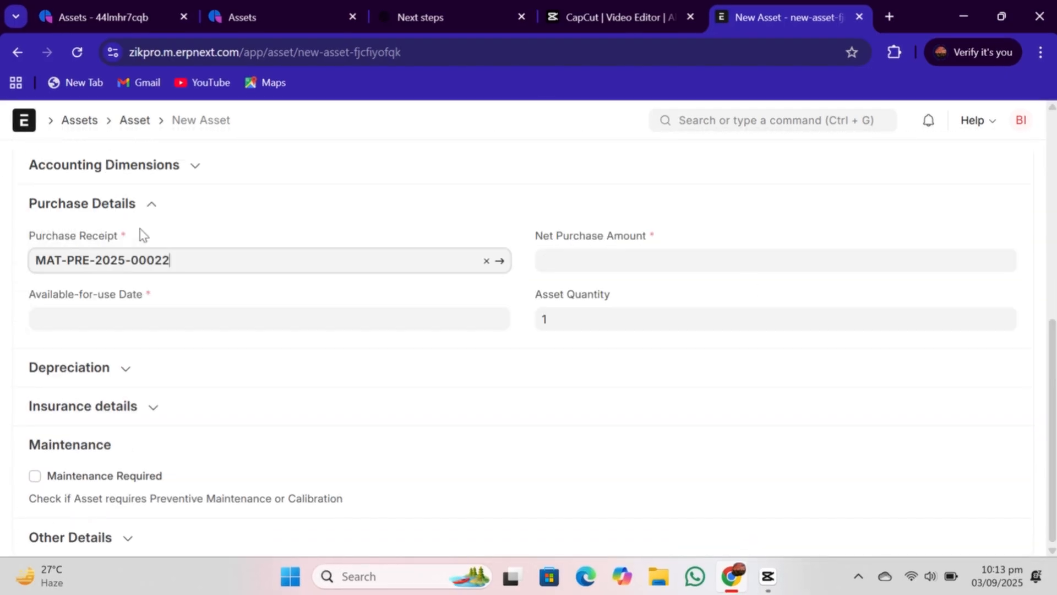
left_click(129, 318)
left_click(131, 418)
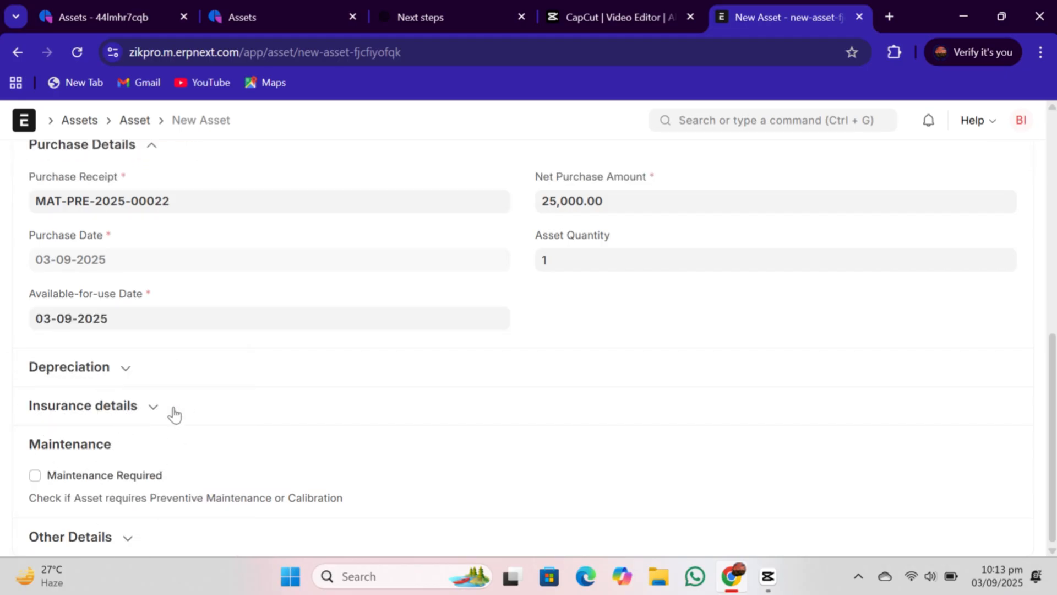
- Enable Calculate Depreciation and add a finance book row using the Straight Line method
left_click(126, 366)
left_click(35, 399)
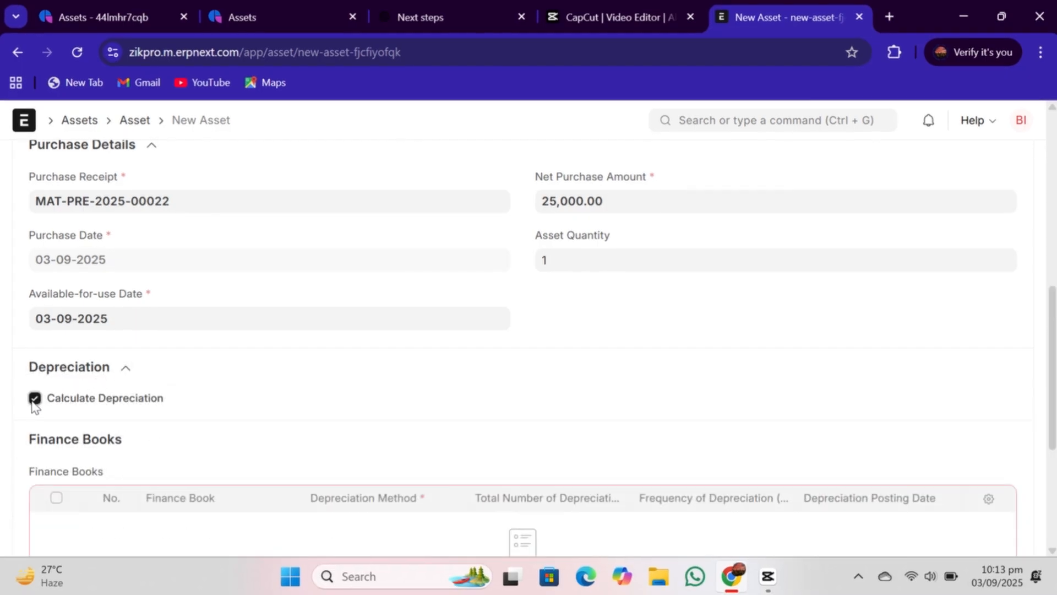
scroll(1019, 491, "down", 5)
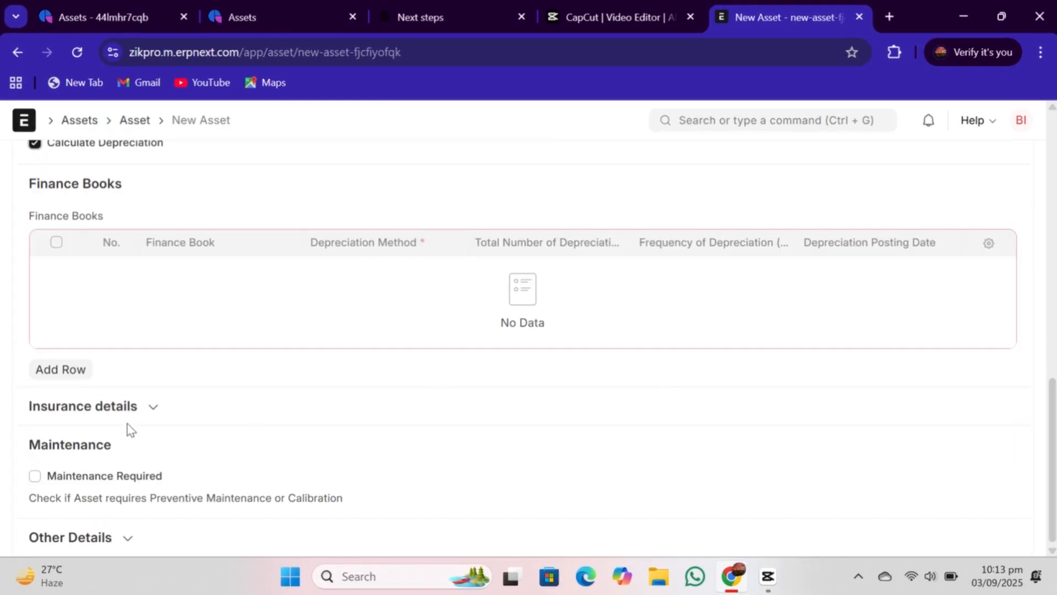
left_click(74, 373)
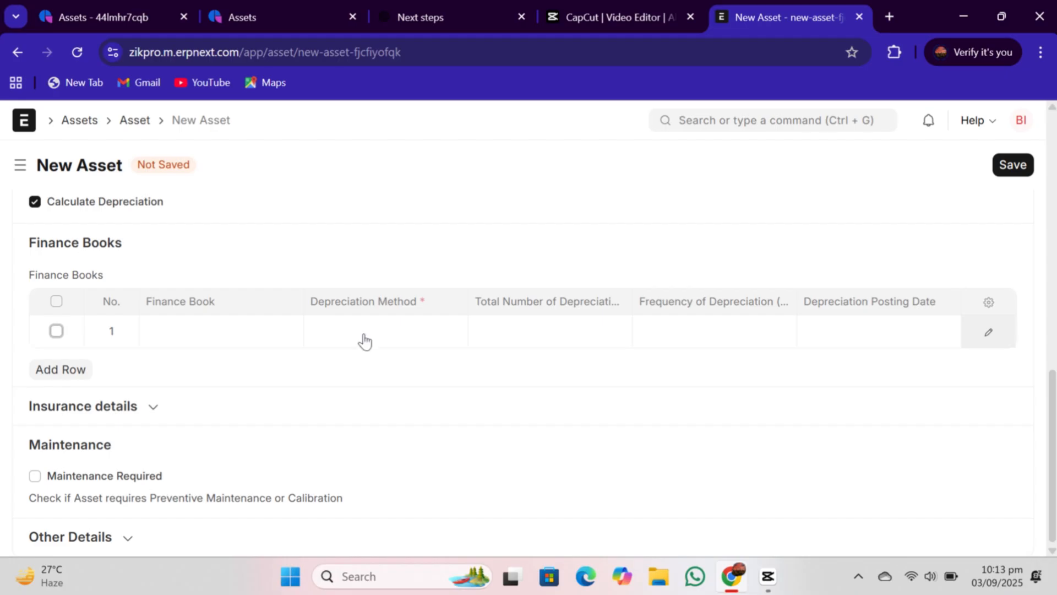
left_click(364, 340)
left_click(358, 377)
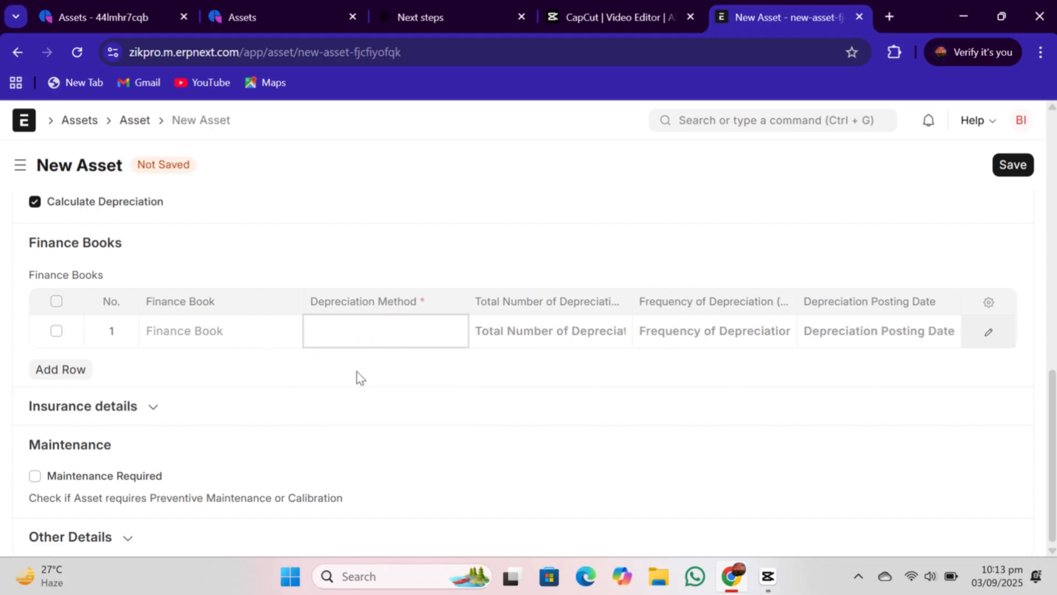
- Enter 6 depreciations at a frequency of 2 with posting date 03-09-2025, then save the Screen asset
left_click(585, 337)
type("6")
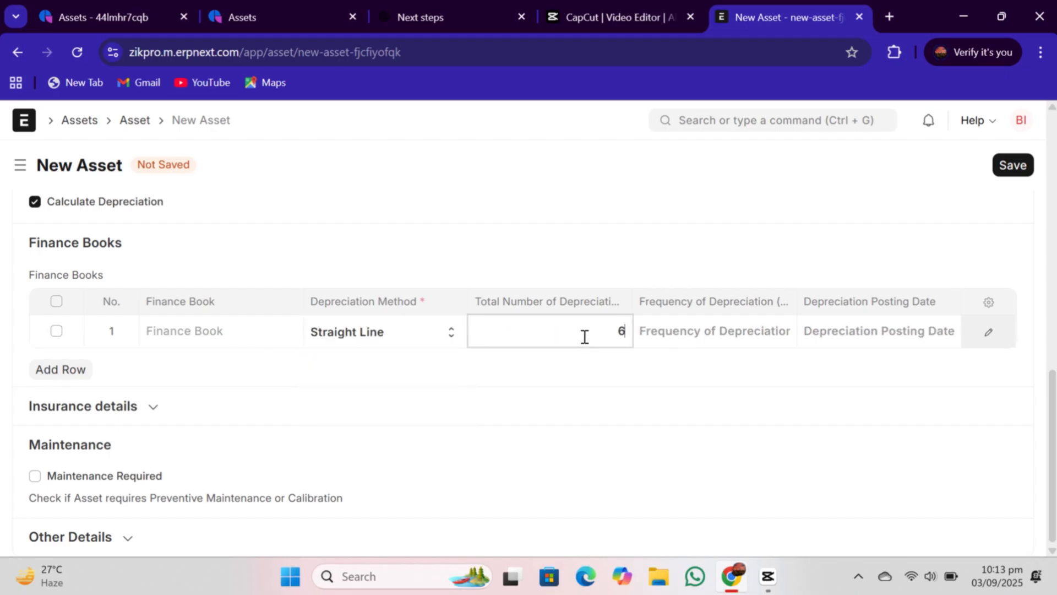
left_click(686, 333)
type("2")
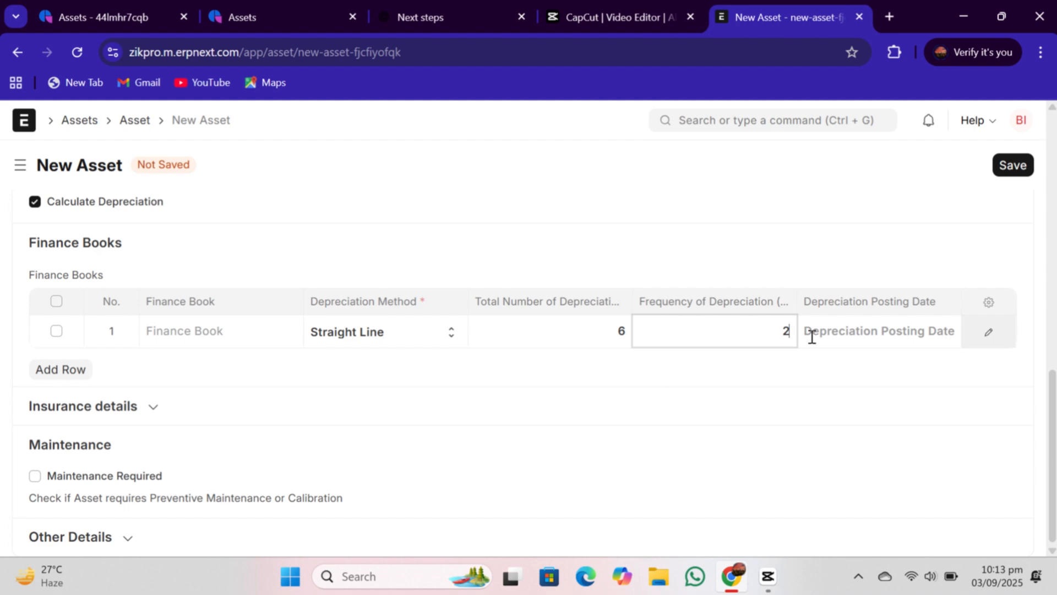
left_click(928, 325)
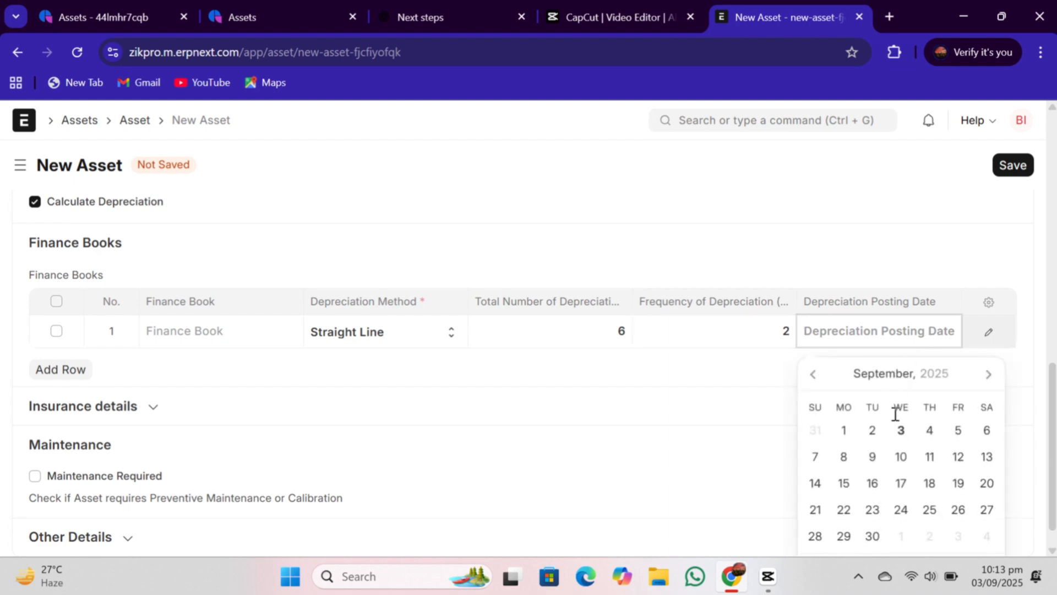
left_click(902, 430)
scroll(902, 430, "up", 15)
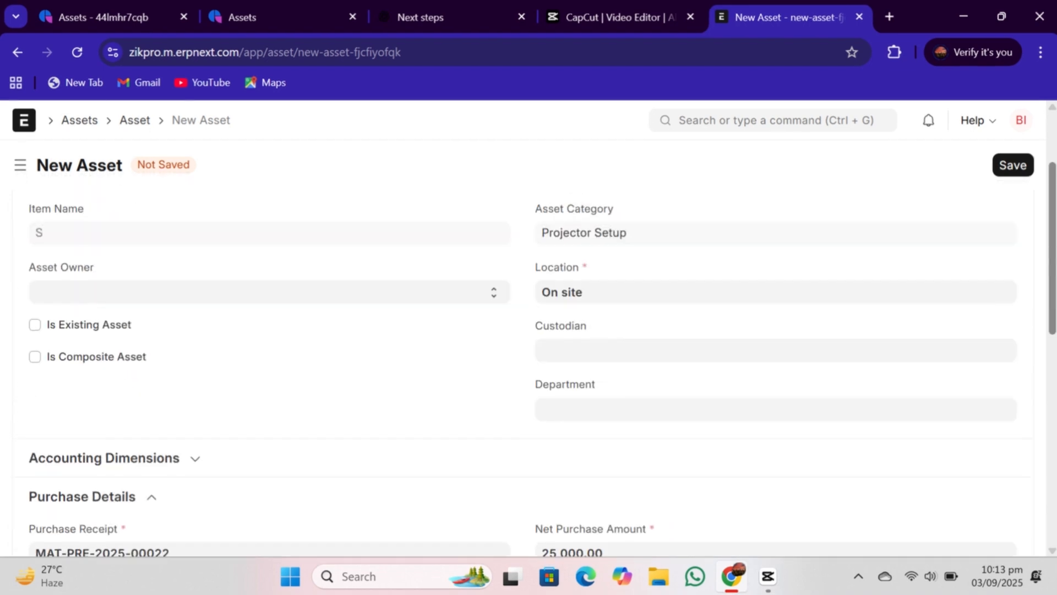
left_click(1025, 169)
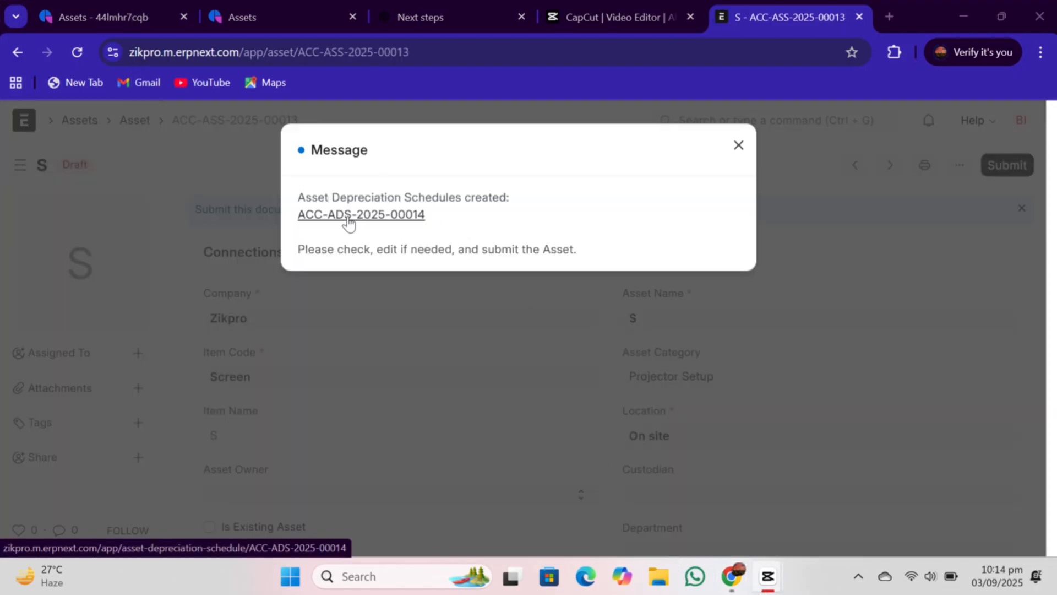
- Open the generated depreciation schedule for the Screen asset and review its rows
left_click(348, 216)
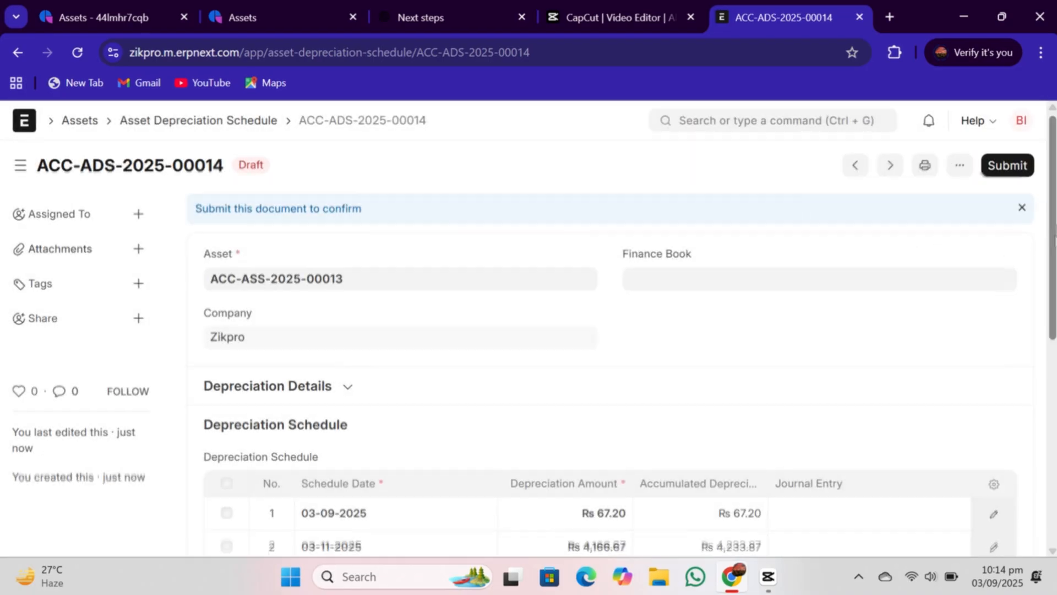
scroll(949, 264, "down", 2)
scroll(613, 361, "down", 3)
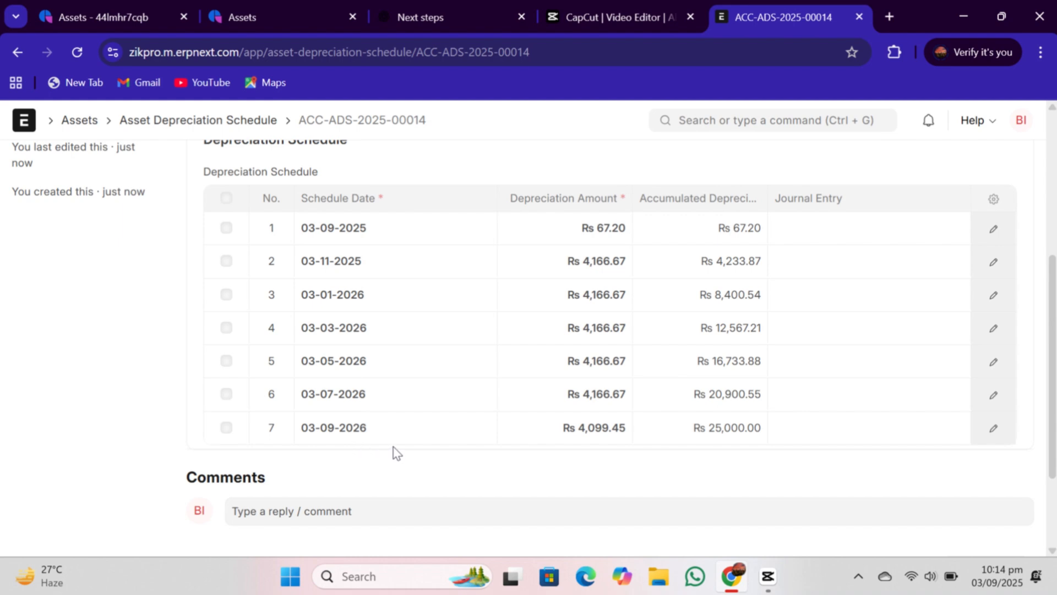
- Try to submit the depreciation schedule ACC-ADS-2025-00014 and dismiss the resulting message
scroll(1038, 446, "up", 3)
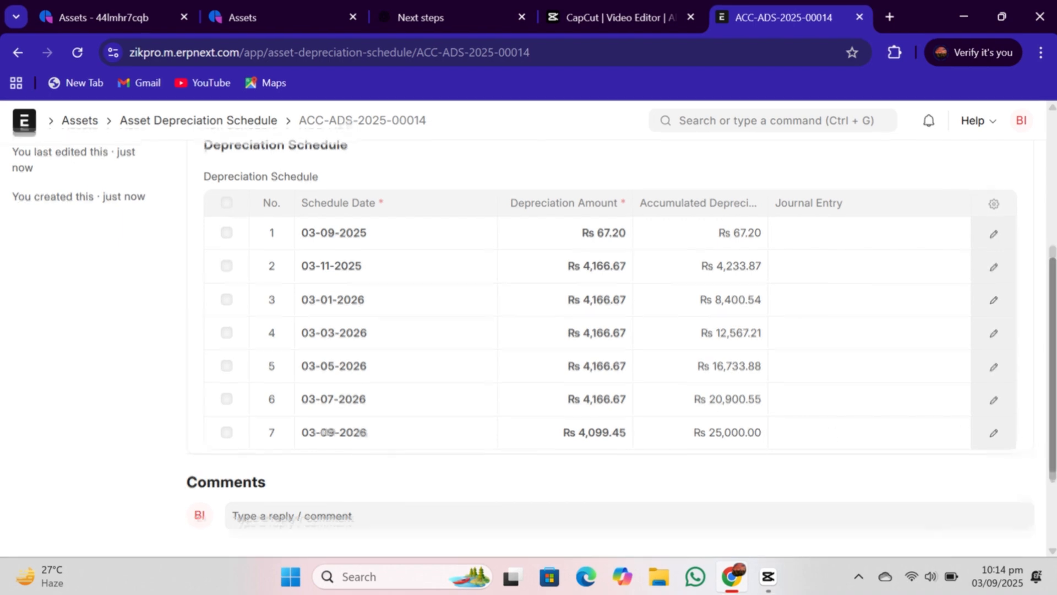
scroll(1050, 227, "up", 2)
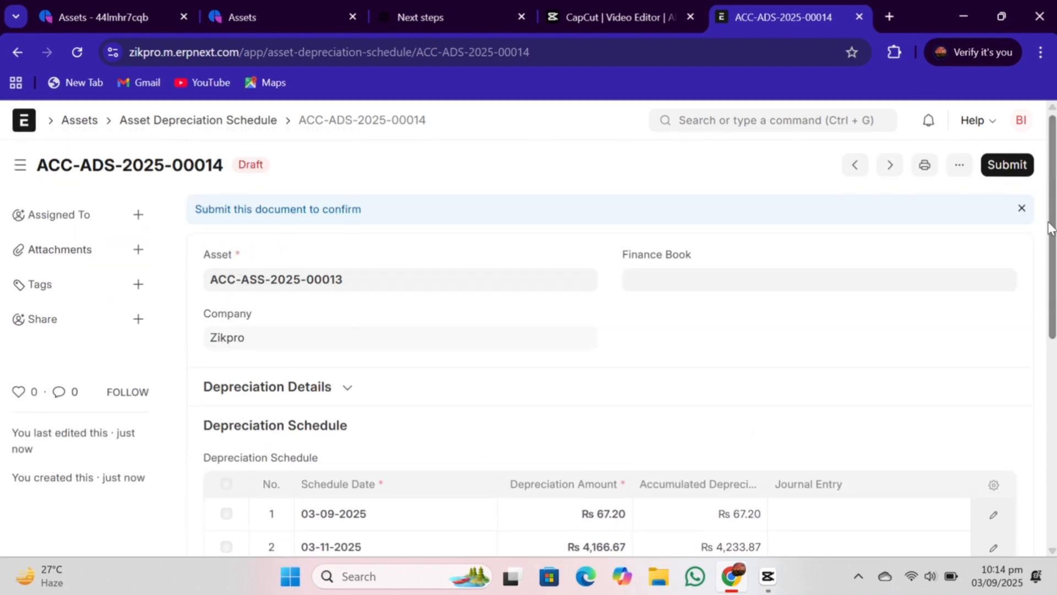
left_click(1001, 166)
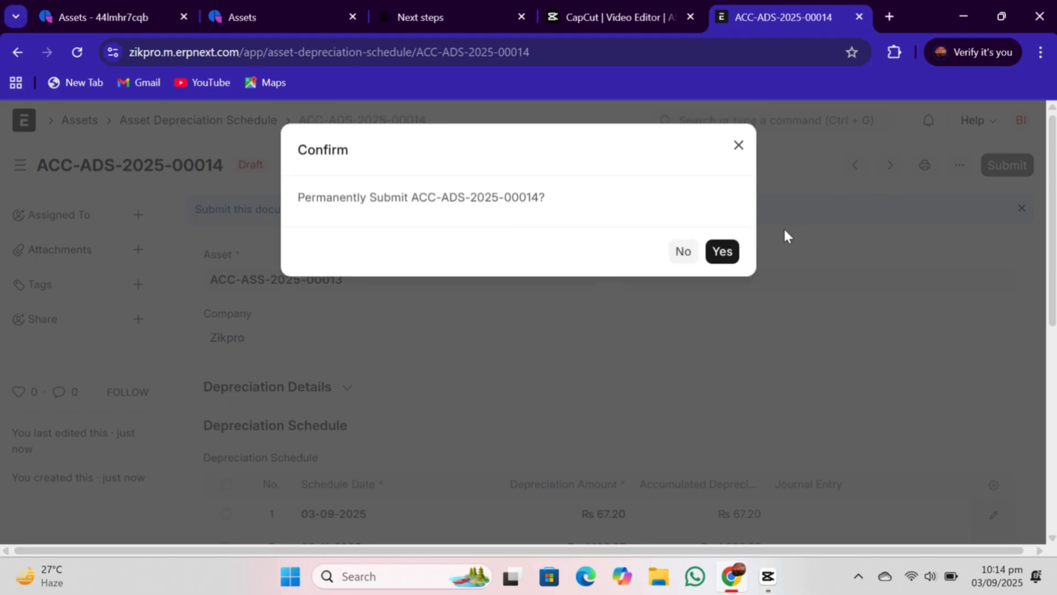
left_click(723, 251)
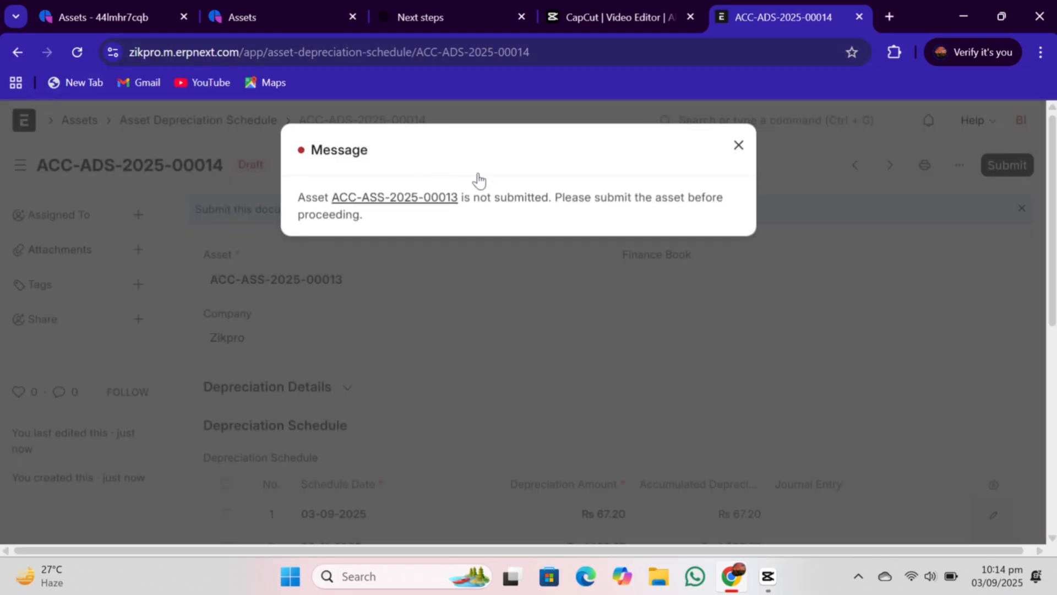
left_click(738, 145)
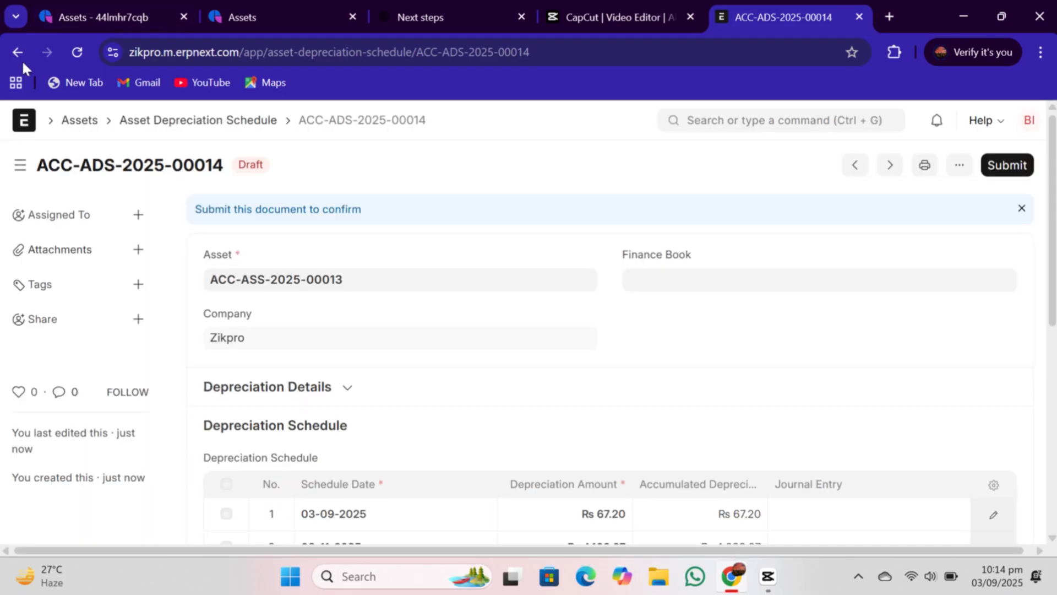
- Return to the Screen asset ACC-ASS-2025-00013 and submit it
left_click(18, 52)
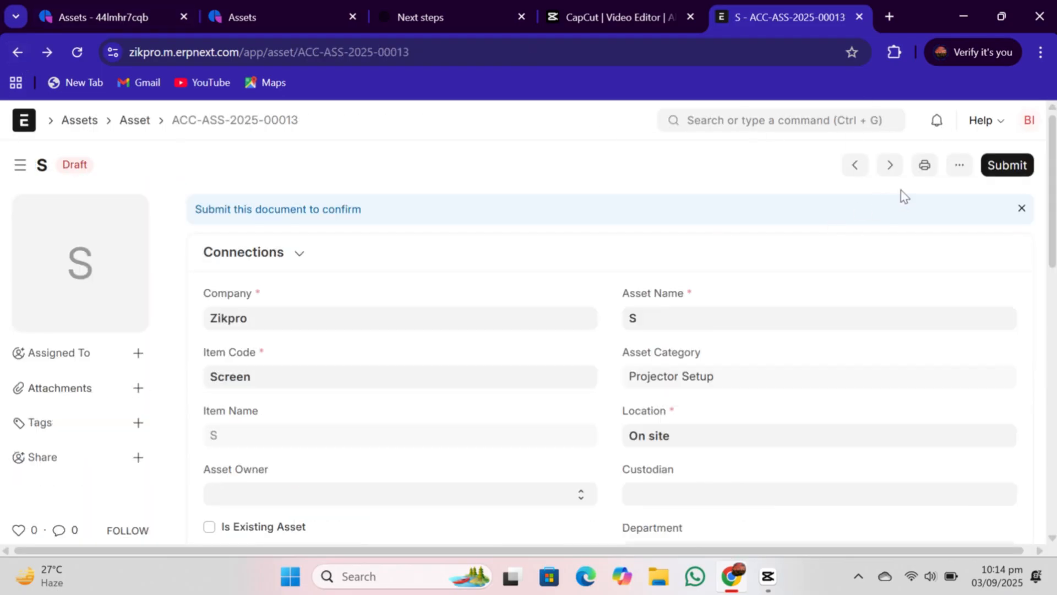
left_click(1023, 168)
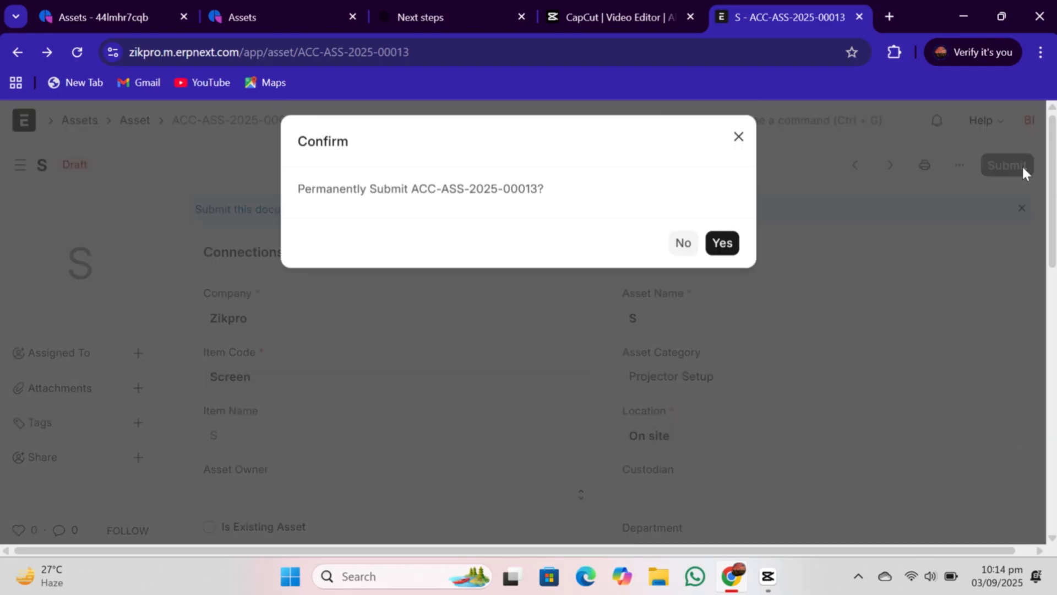
left_click(727, 250)
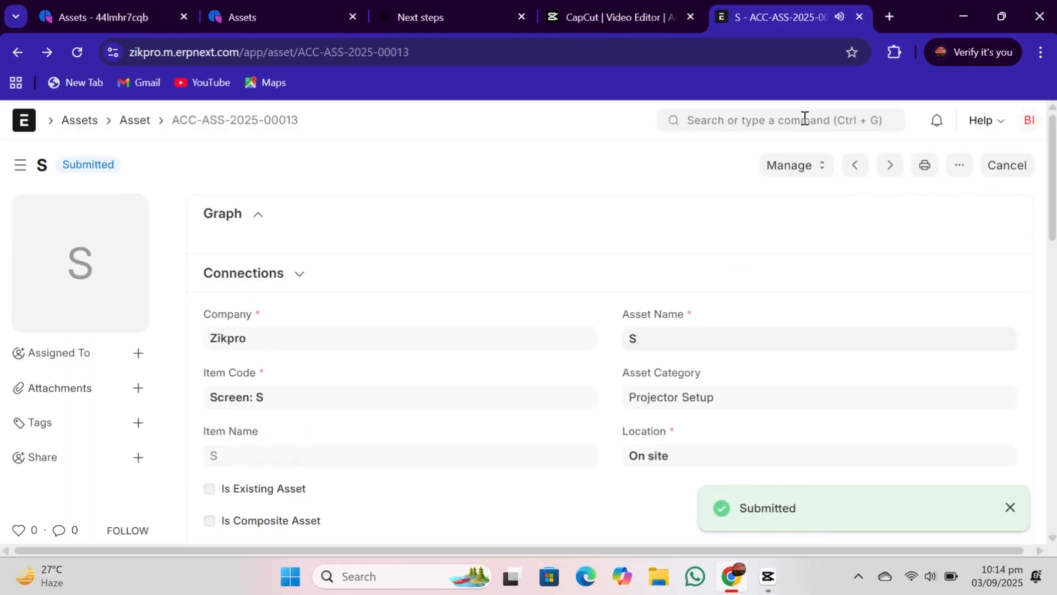
- Create a new asset for item Projector Setup at location On site and mark it as a composite asset
left_click(773, 113)
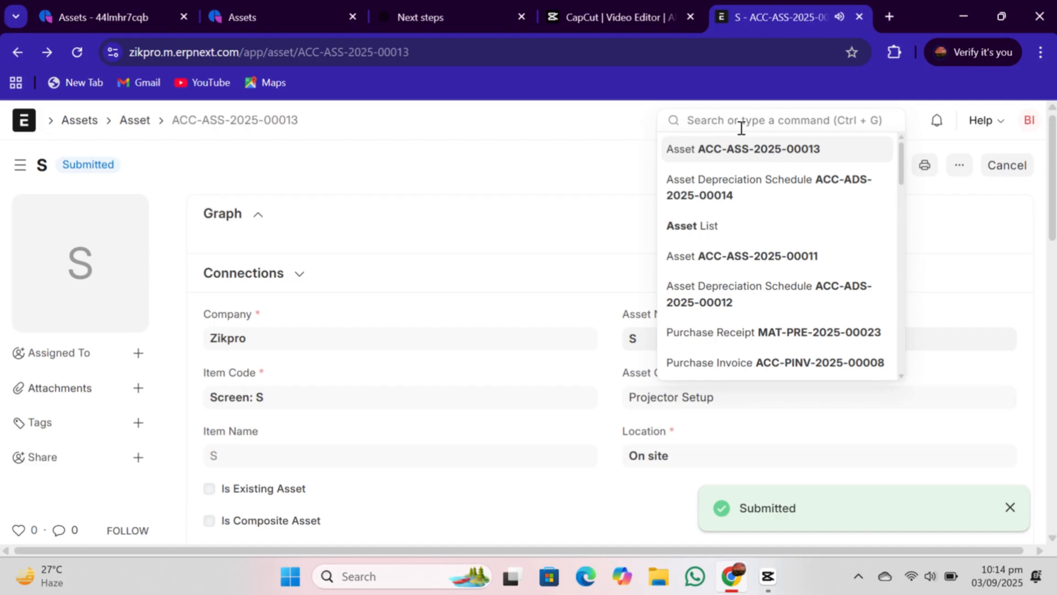
left_click(681, 234)
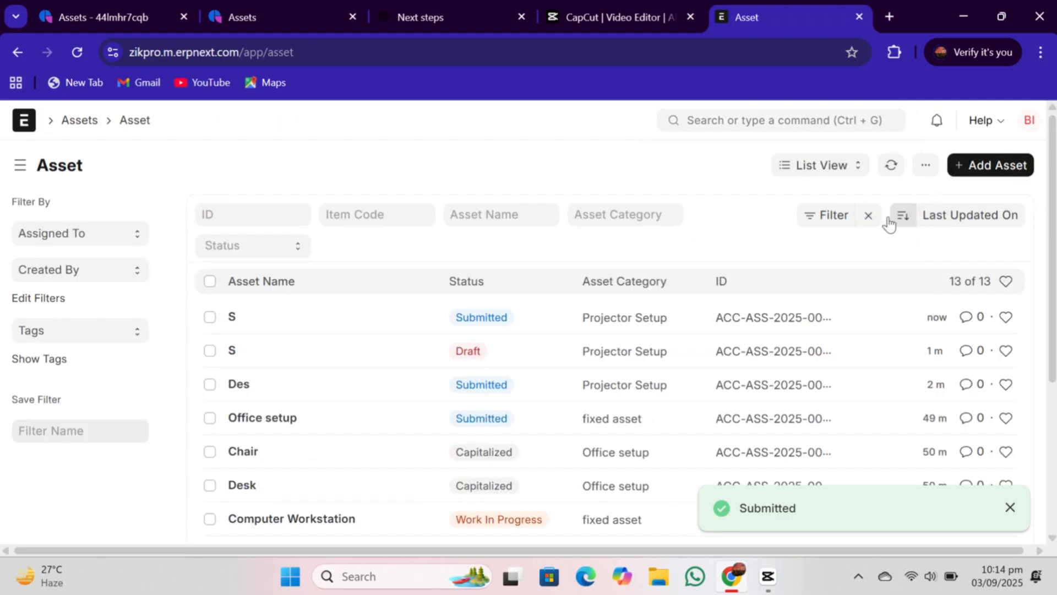
left_click(993, 167)
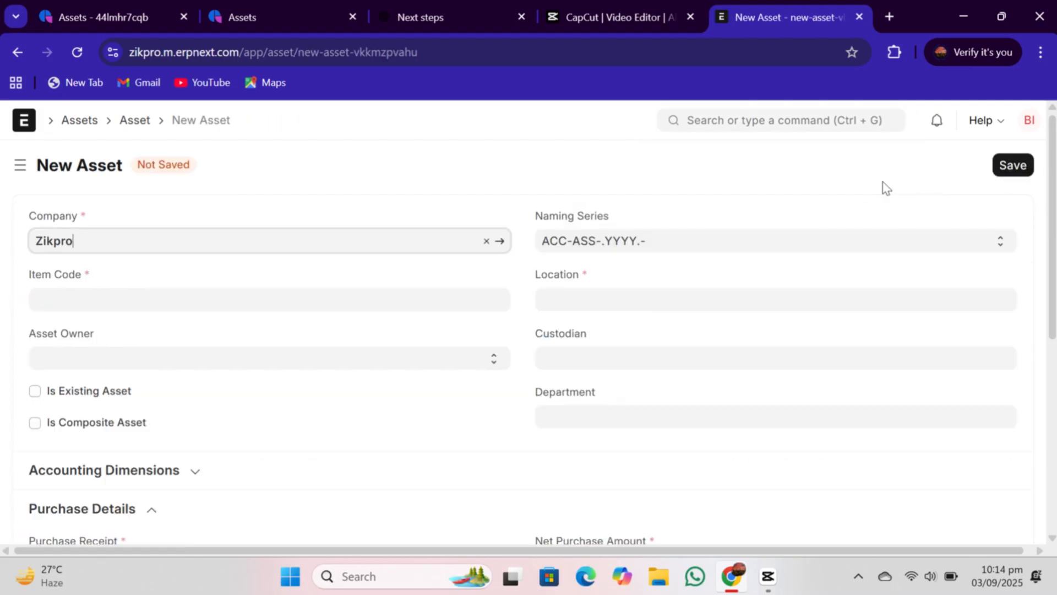
left_click(290, 302)
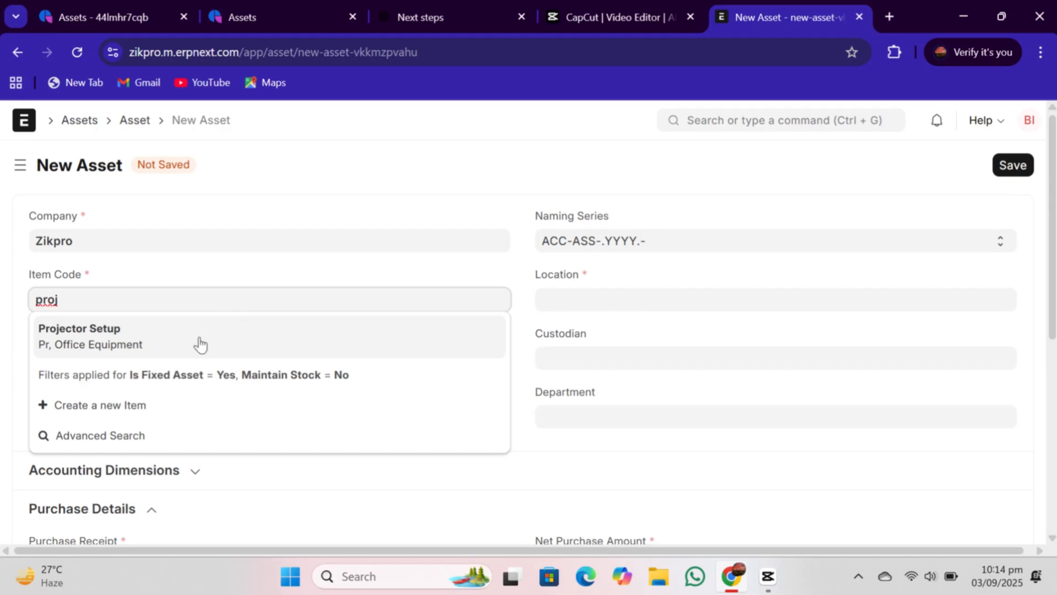
left_click(200, 342)
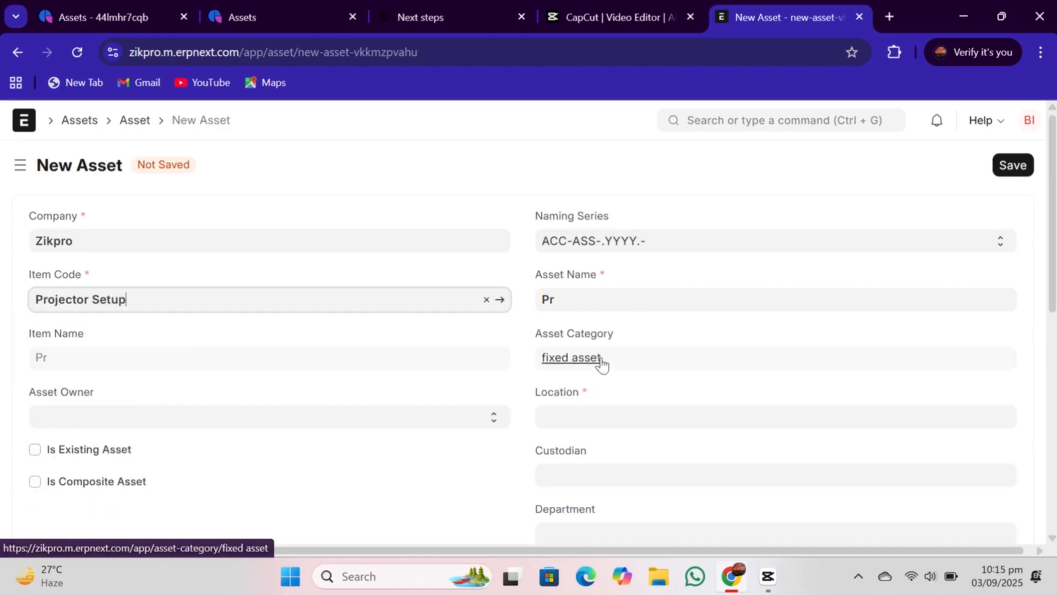
left_click(579, 413)
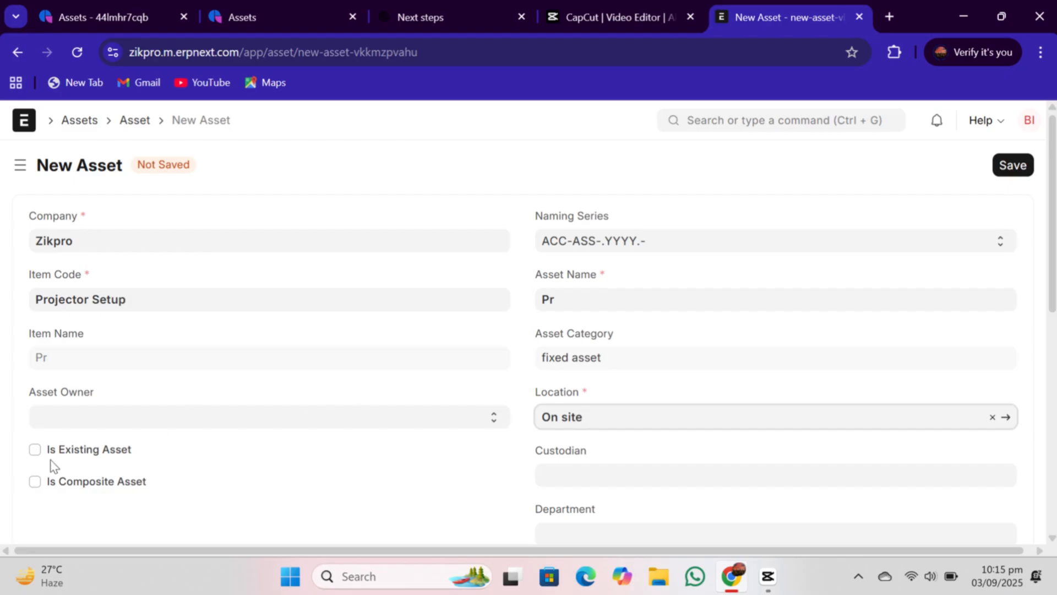
left_click(36, 482)
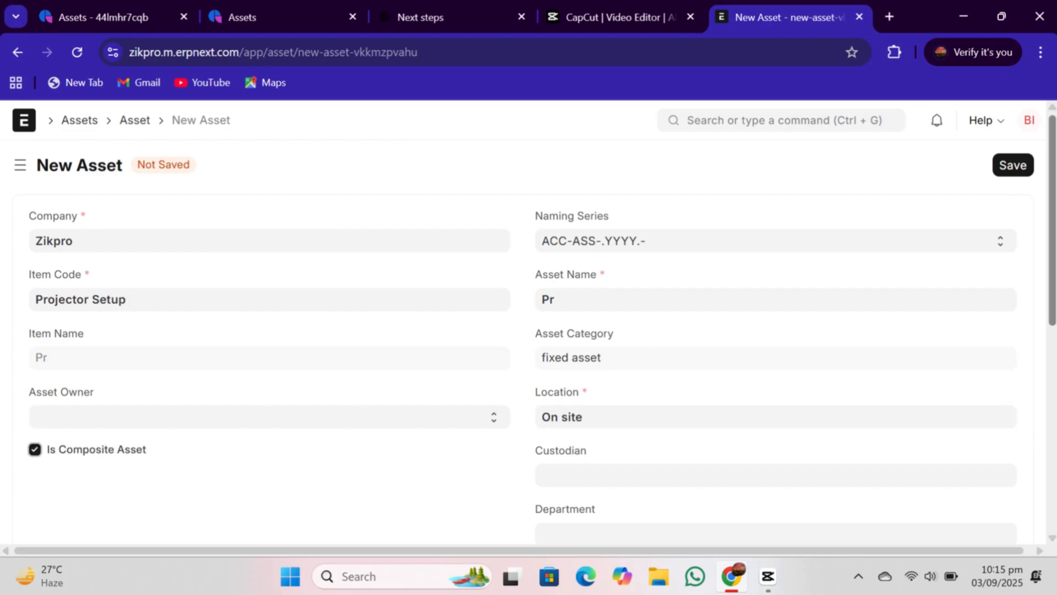
- Set the asset's purchase date and available-for-use date to 03-09-2025
scroll(649, 346, "down", 4)
scroll(1039, 387, "down", 3)
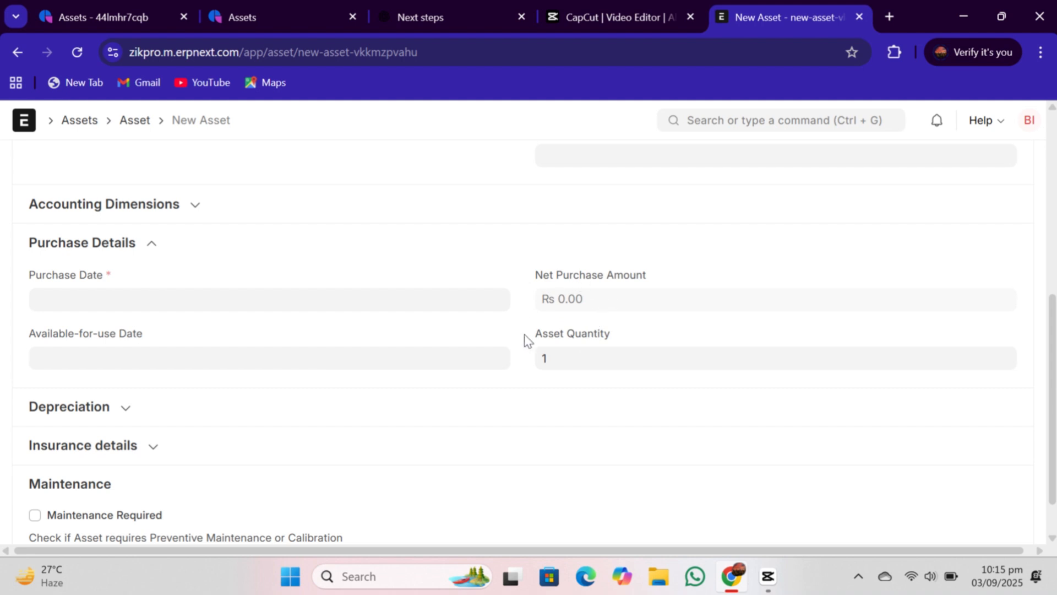
left_click(283, 295)
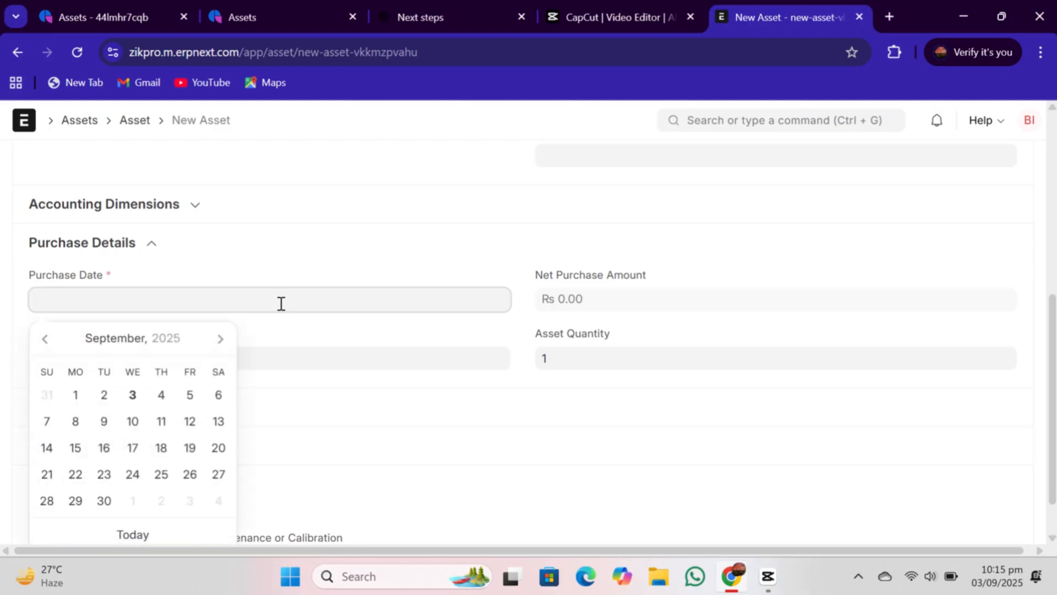
left_click(134, 394)
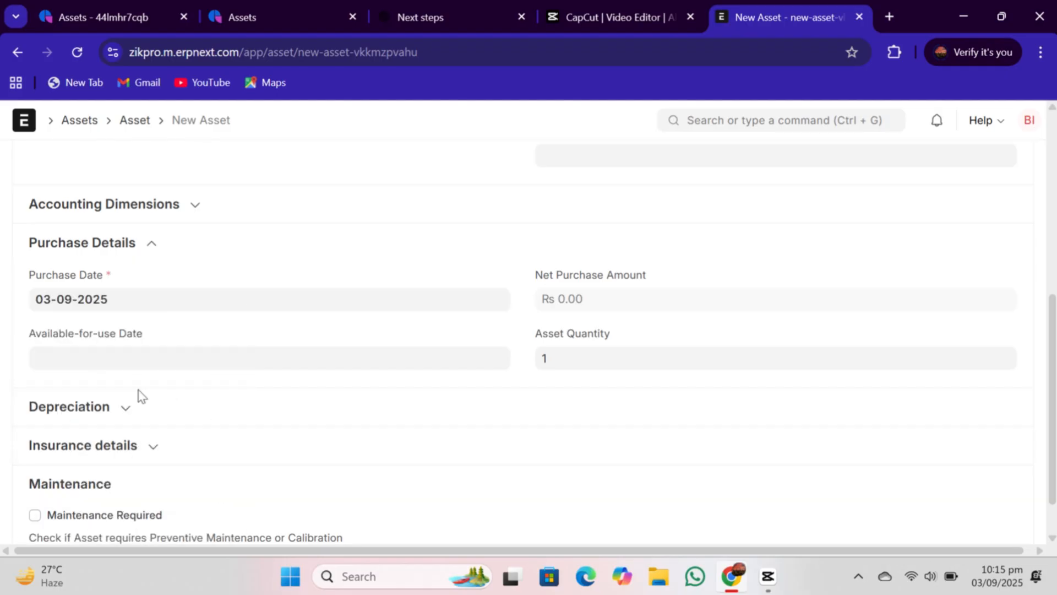
left_click(141, 359)
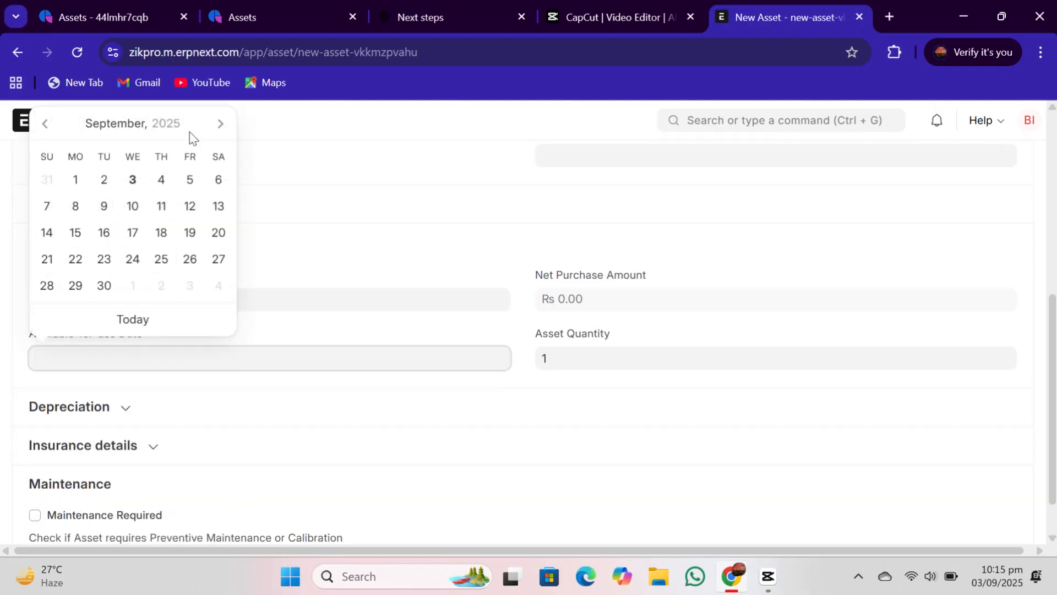
left_click(132, 181)
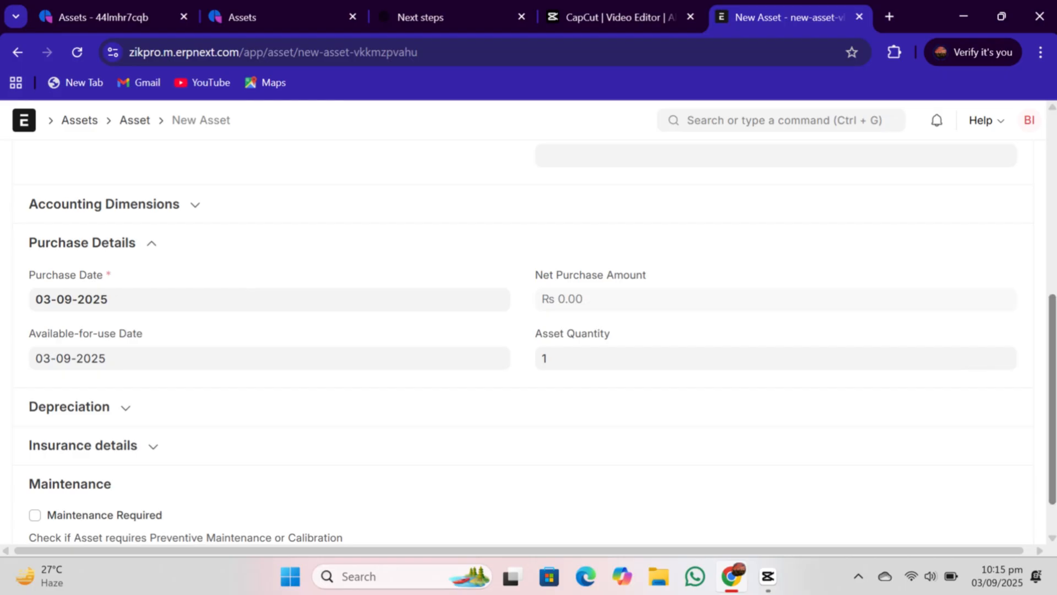
- Save the new Projector Setup composite asset without enabling depreciation
scroll(986, 431, "down", 1)
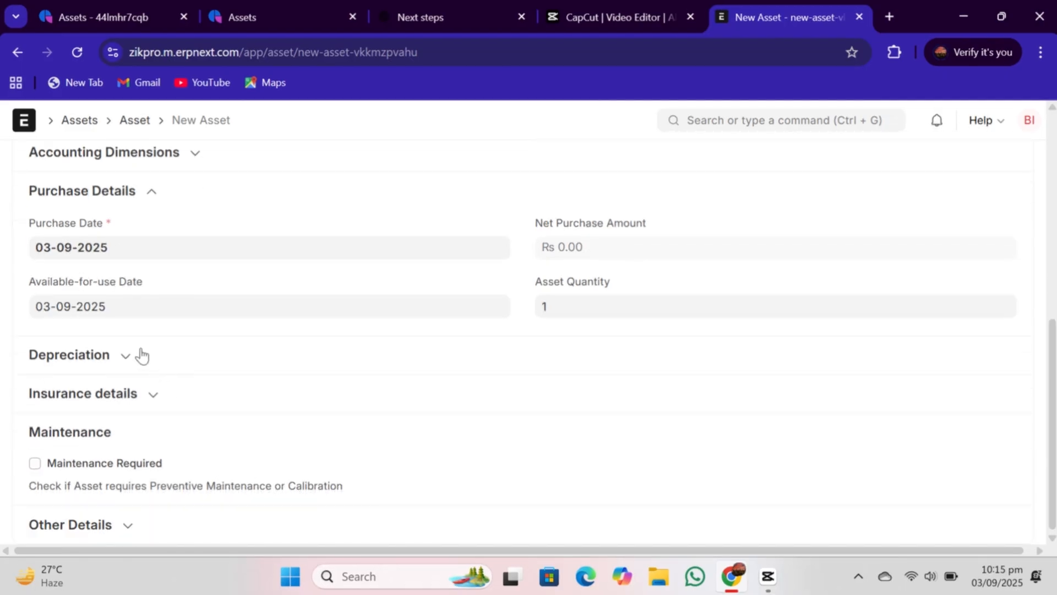
left_click(126, 355)
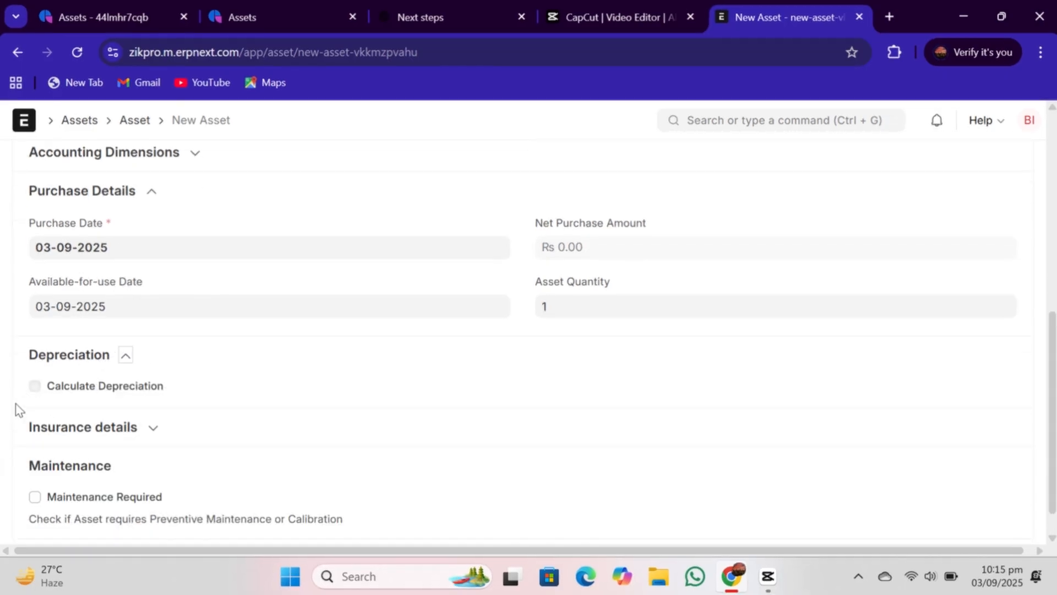
left_click(126, 358)
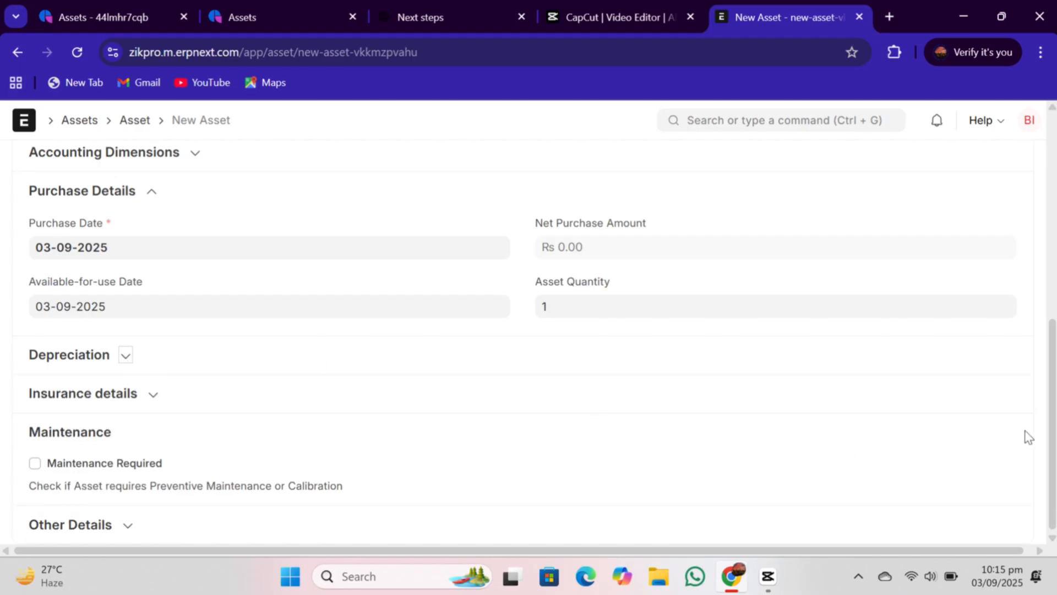
scroll(1027, 436, "up", 5)
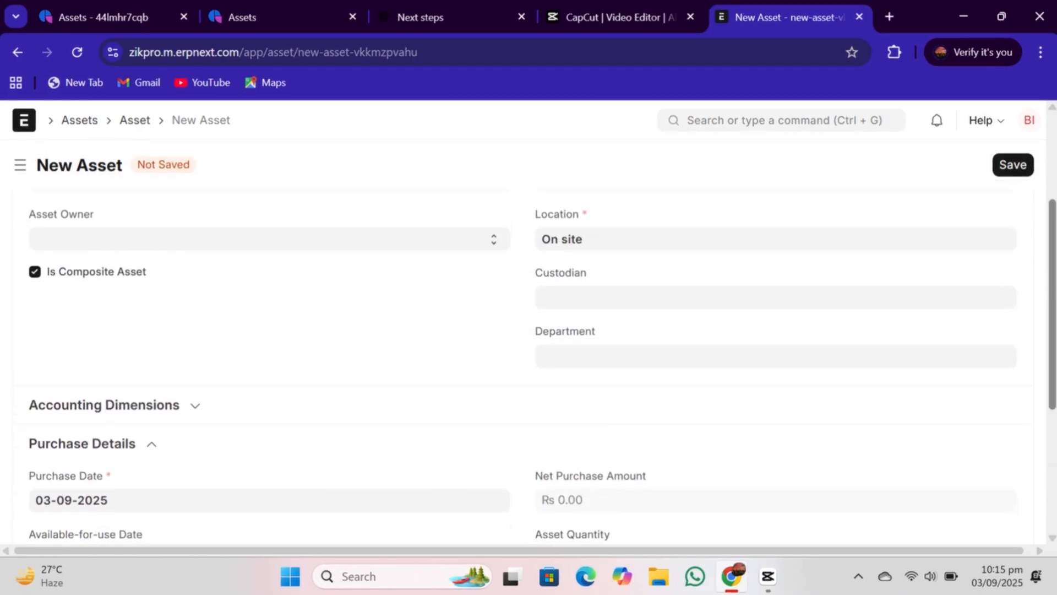
scroll(734, 275, "up", 2)
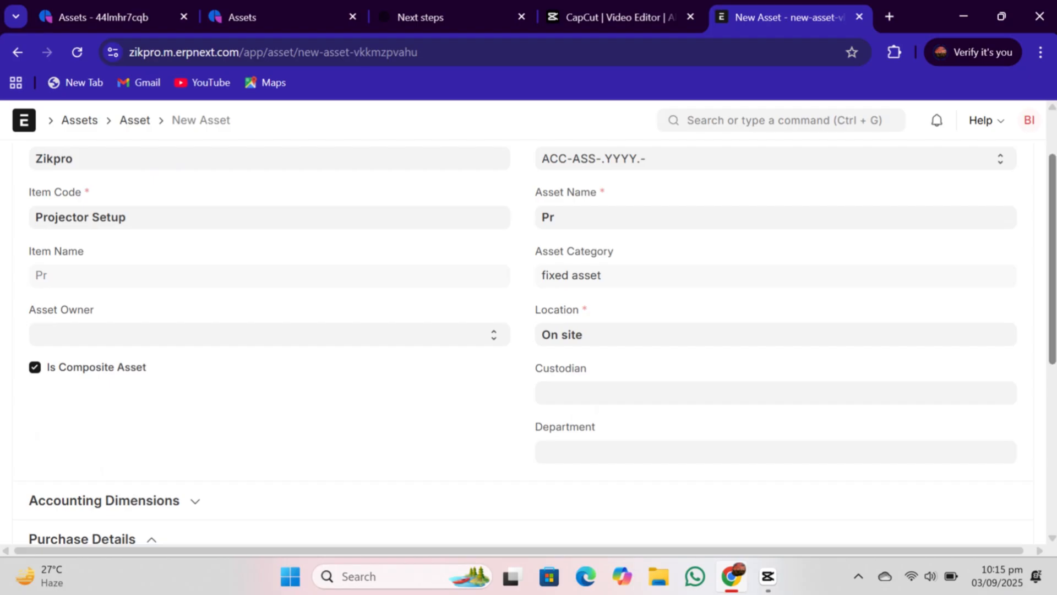
scroll(1024, 276, "up", 2)
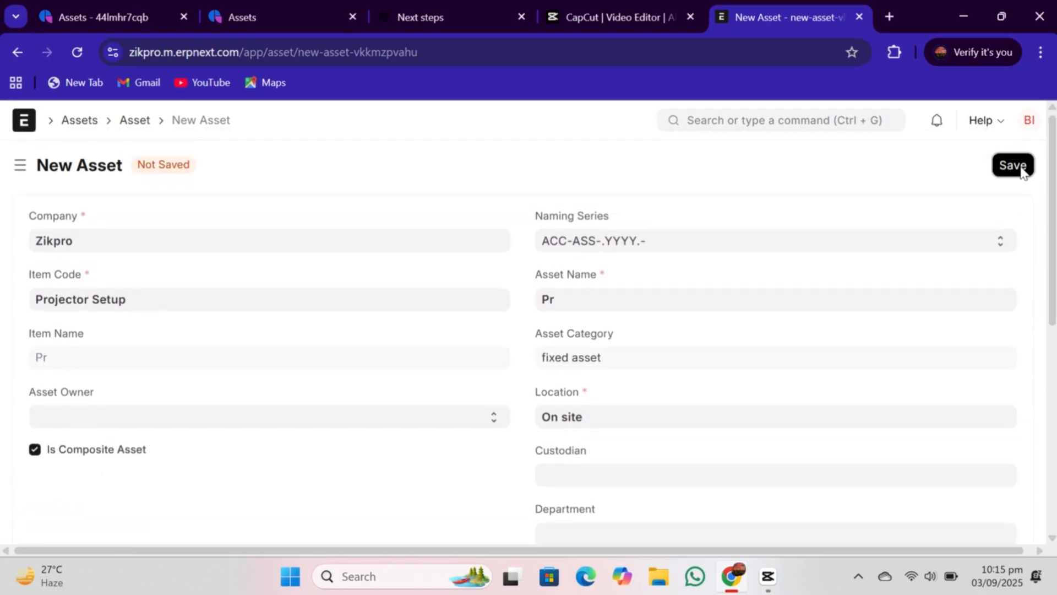
left_click(1013, 166)
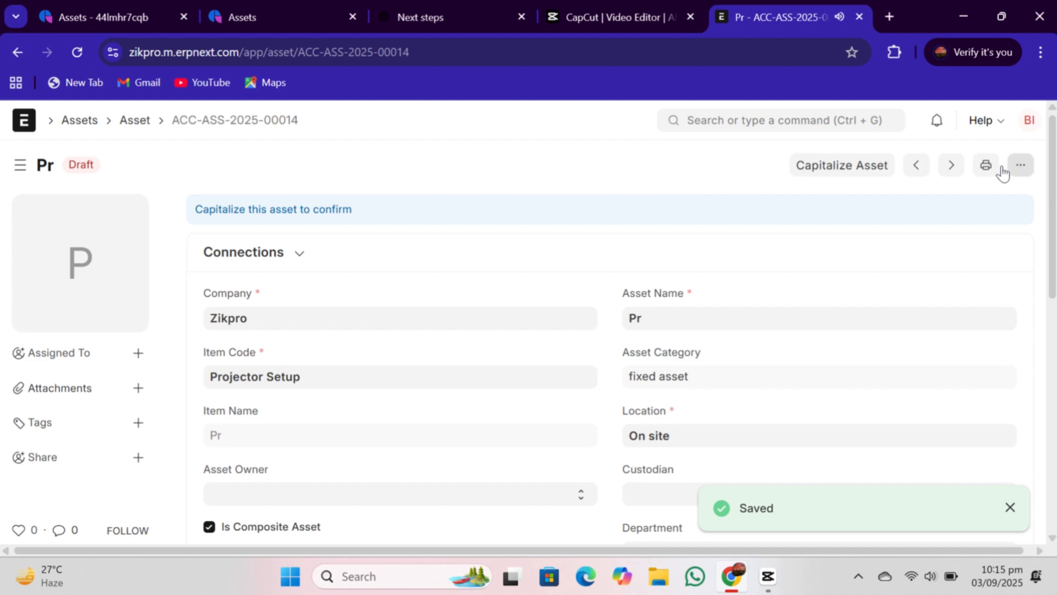
- Start an asset capitalization for the composite asset and add the Desktop Computer asset ACC-ASS-2025-00011 as a consumed asset
left_click(868, 176)
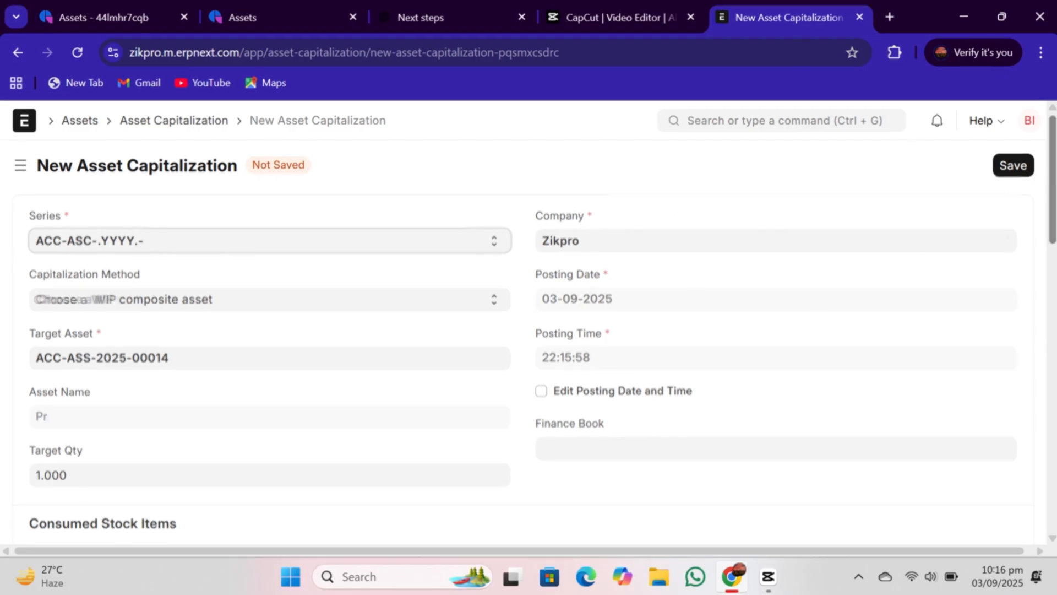
left_click_drag(1053, 216, 1053, 405)
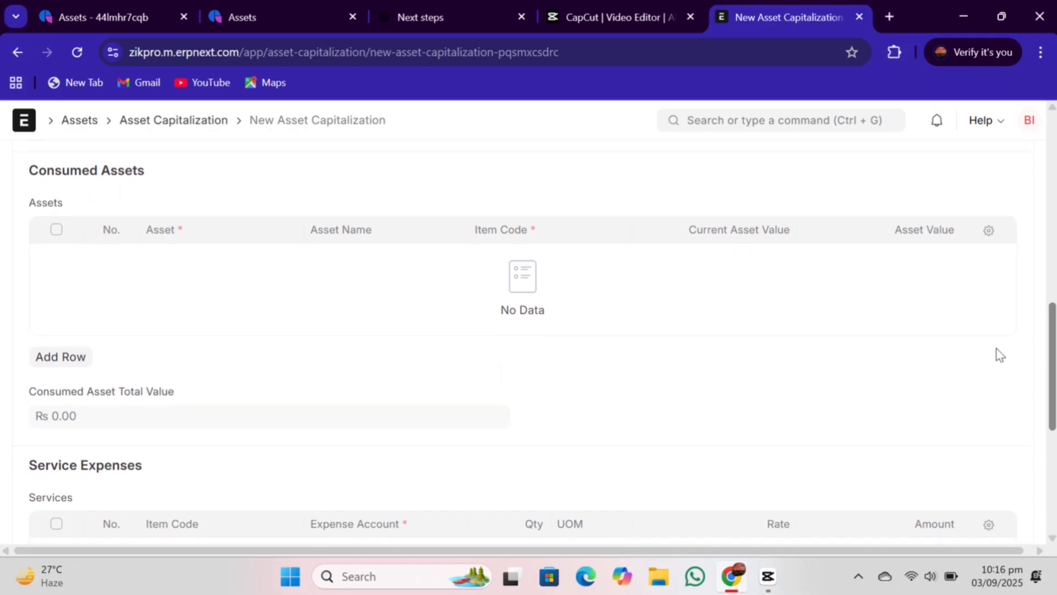
left_click(70, 358)
left_click(179, 255)
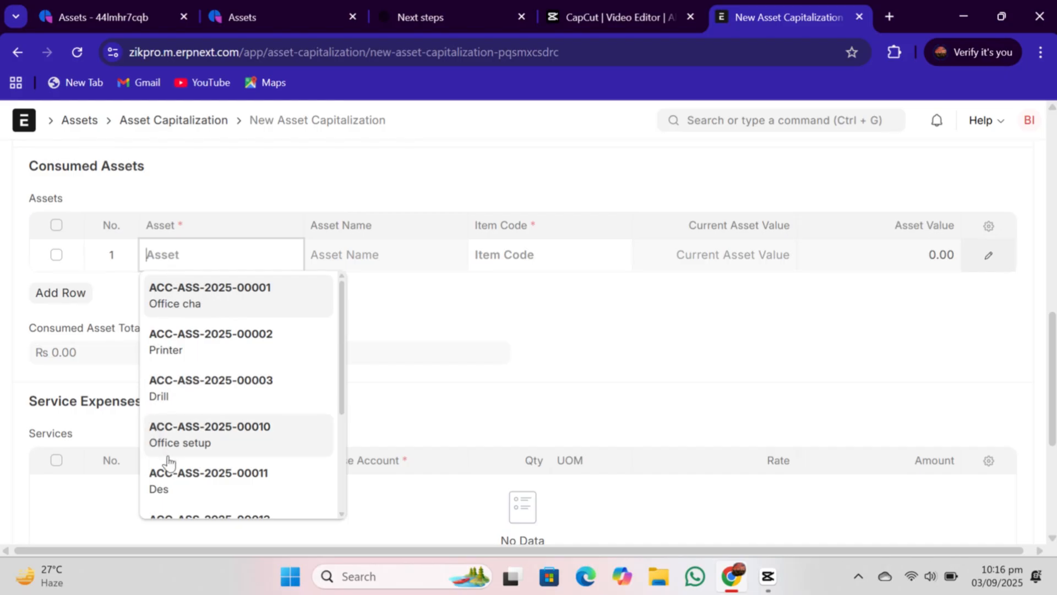
left_click_drag(342, 392, 342, 445)
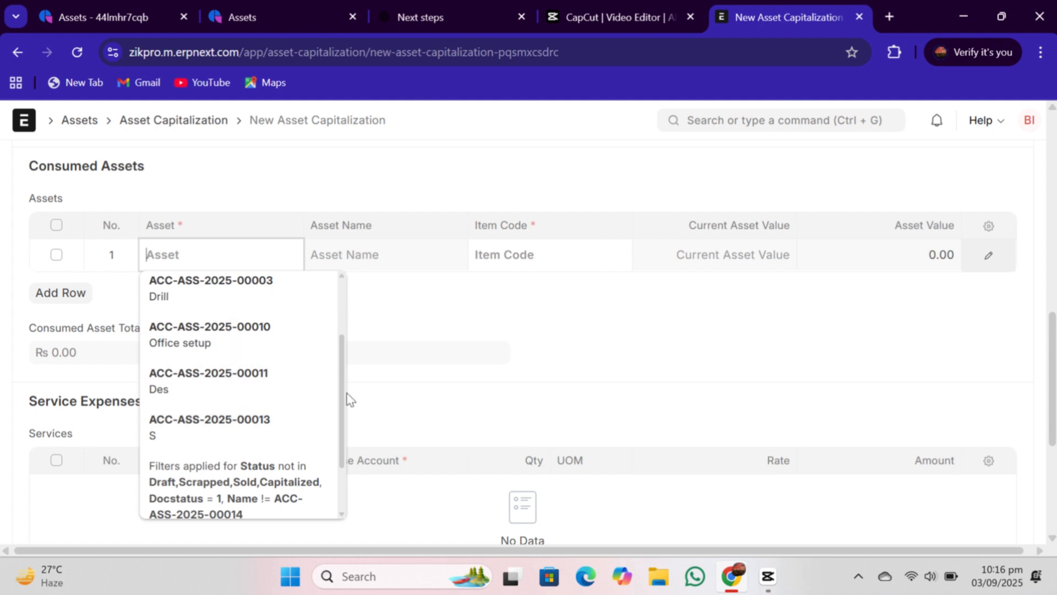
mouse_move(346, 380)
left_mouse_down()
mouse_move(348, 325)
mouse_move(347, 421)
mouse_move(346, 378)
left_mouse_up()
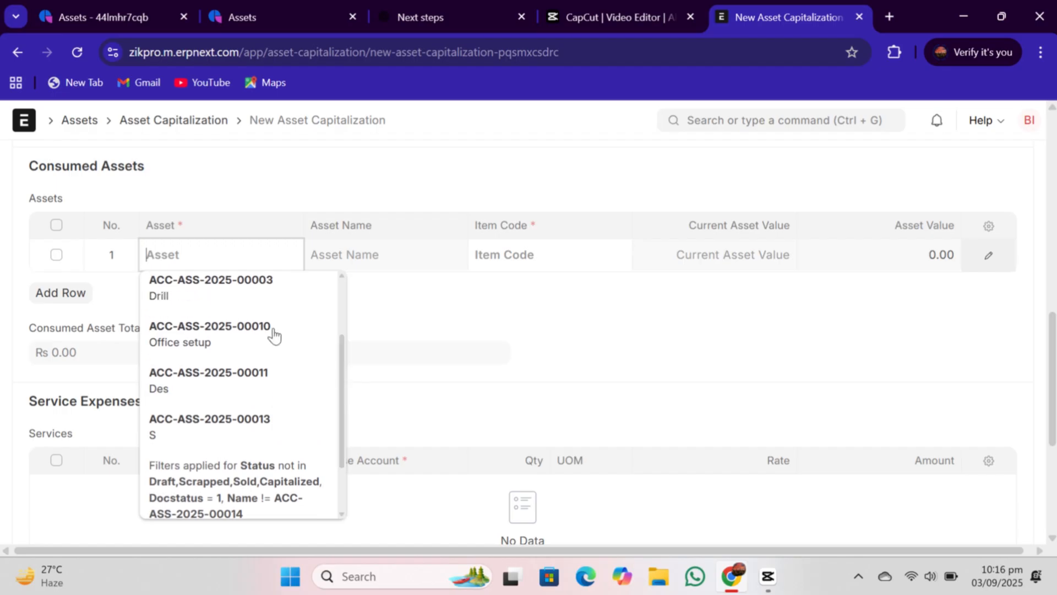
type("s")
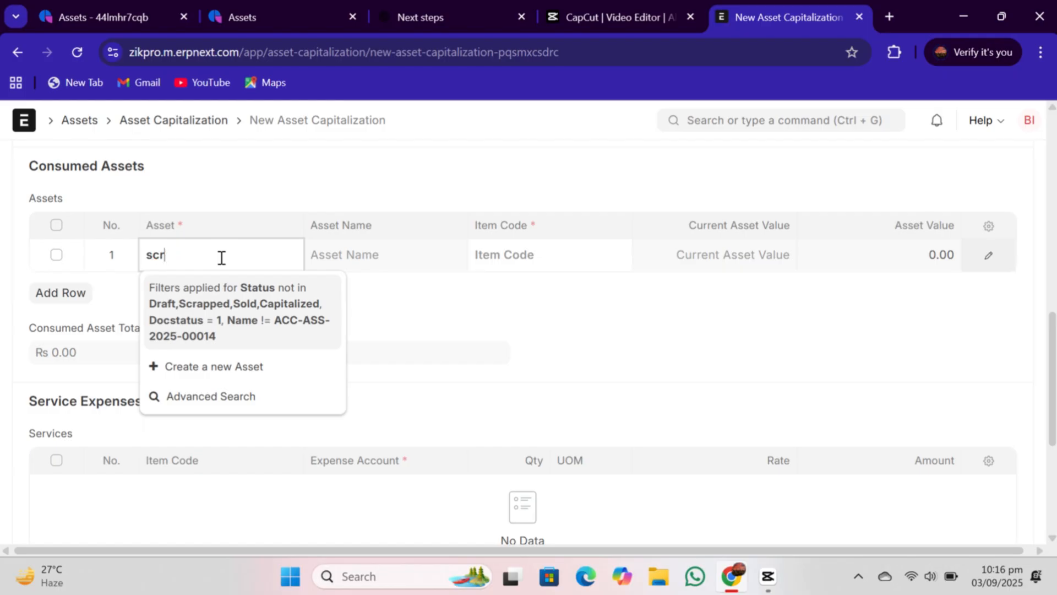
key("BackSpace")
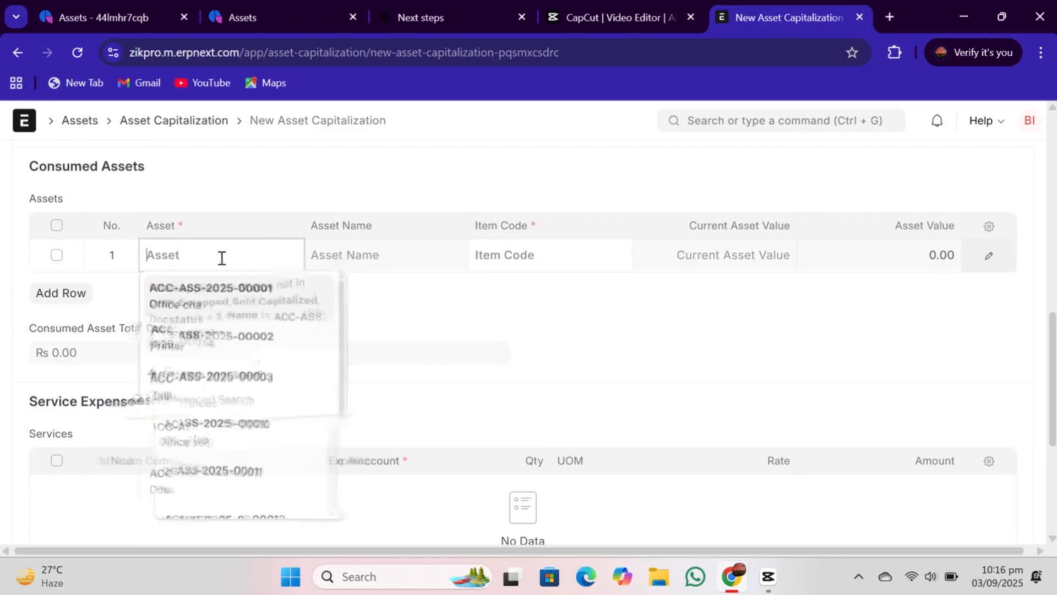
type("des")
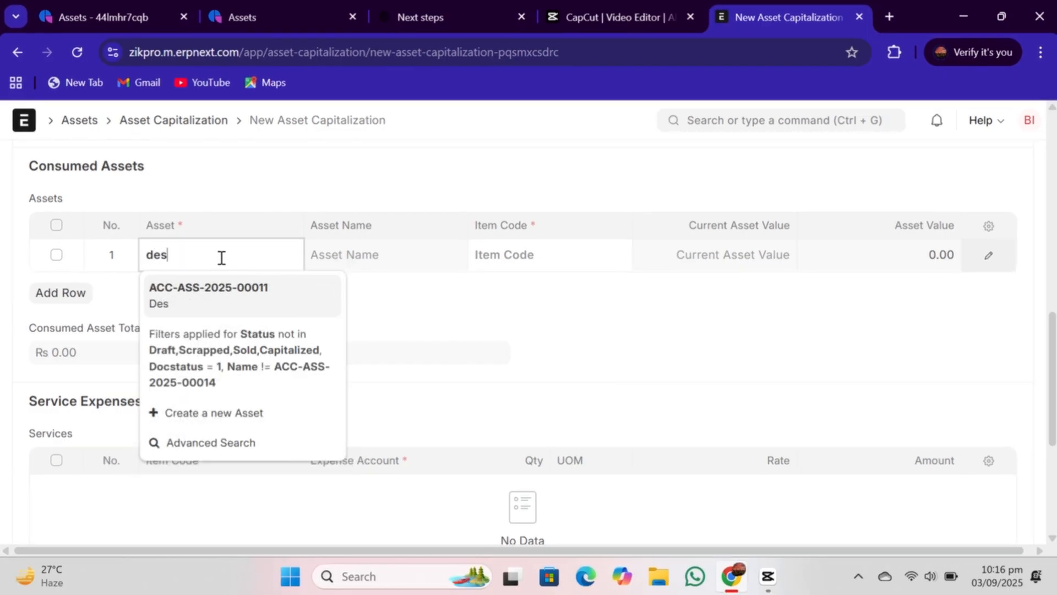
left_click(262, 301)
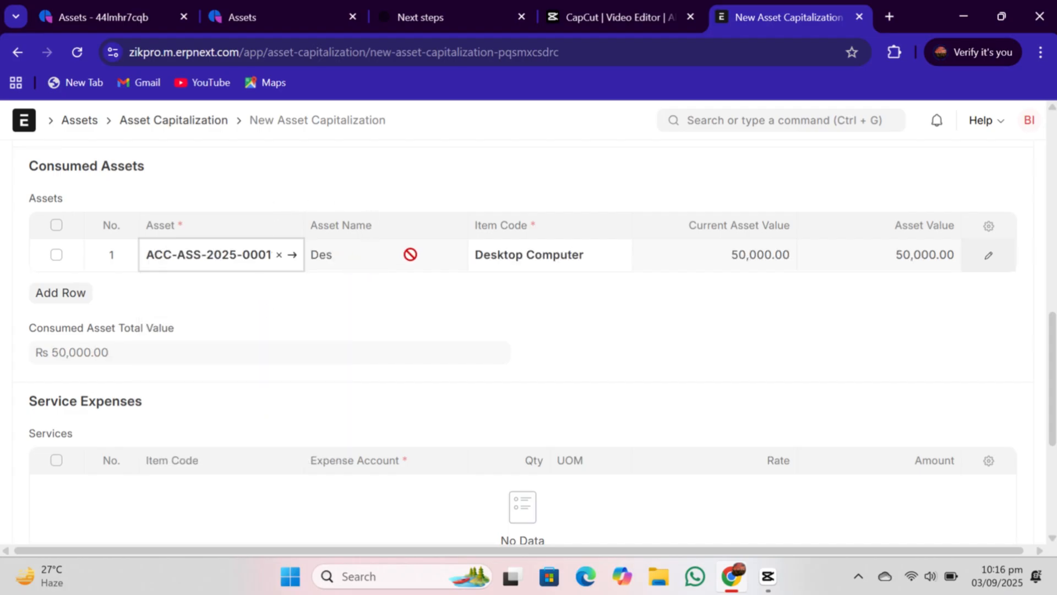
- Add a second consumed asset row with the Screen asset ACC-ASS-2025-00013
left_click(64, 298)
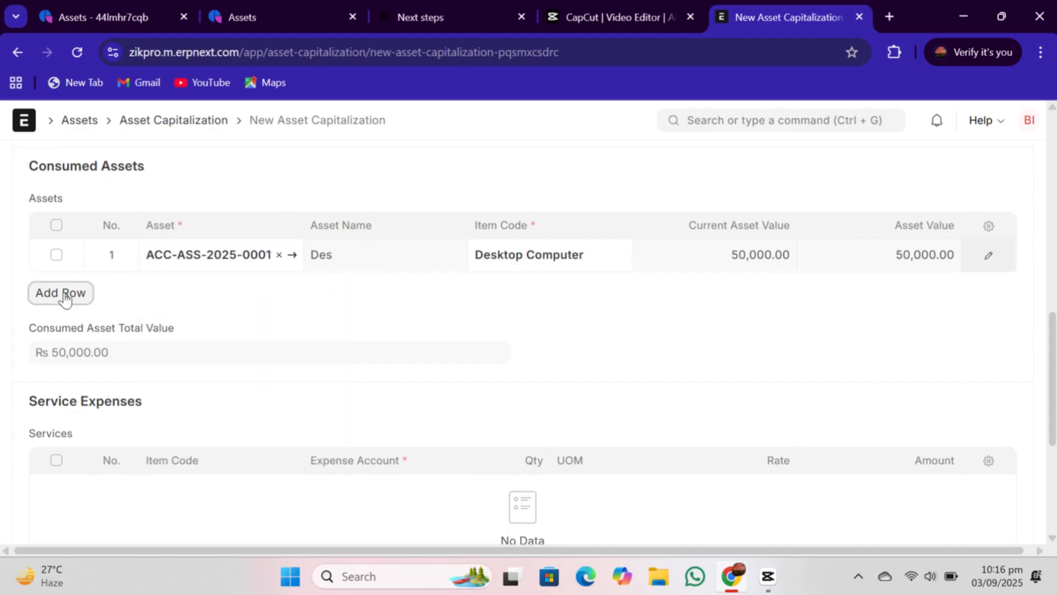
left_click(201, 284)
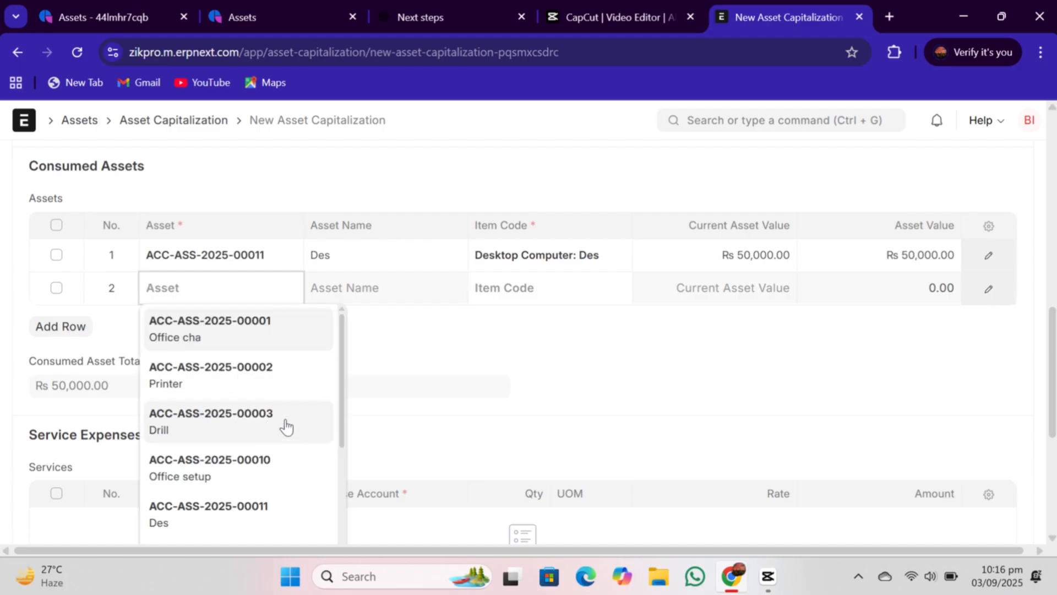
left_click_drag(342, 400, 343, 498)
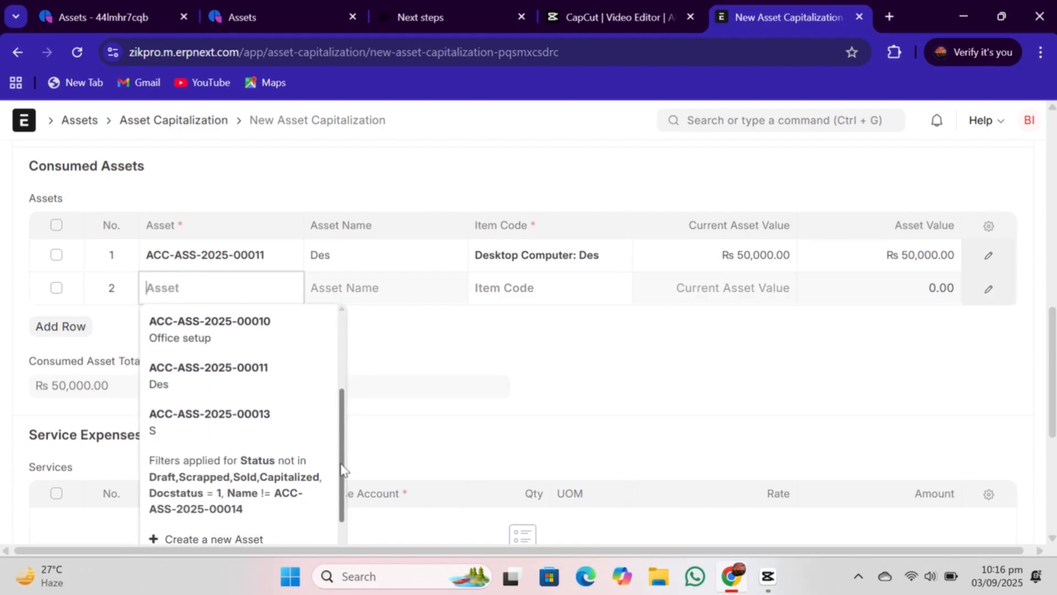
left_click(260, 435)
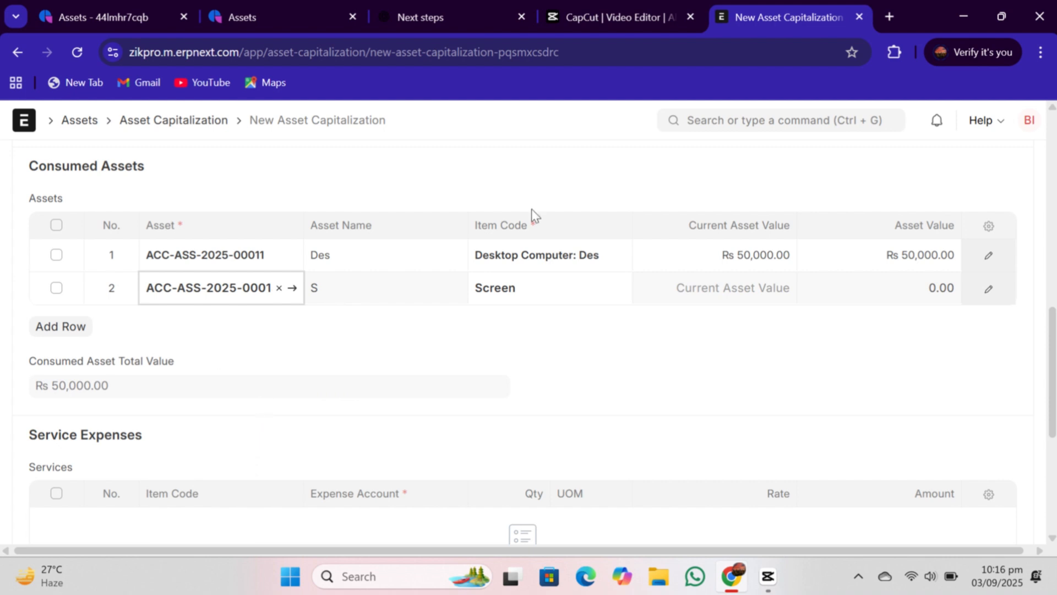
left_click(706, 312)
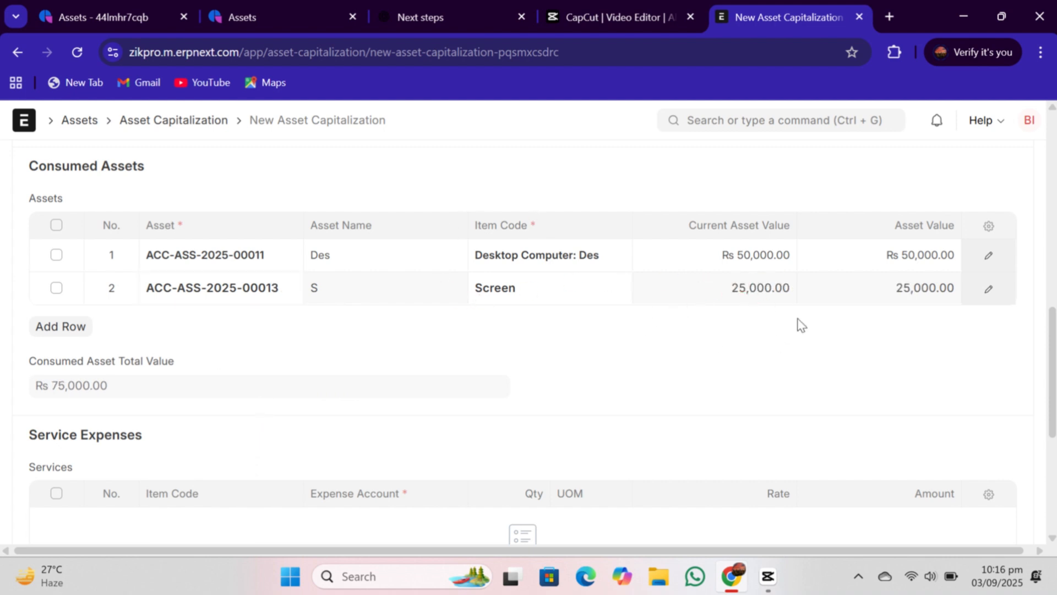
- Save the new asset capitalization
scroll(950, 357, "up", 1)
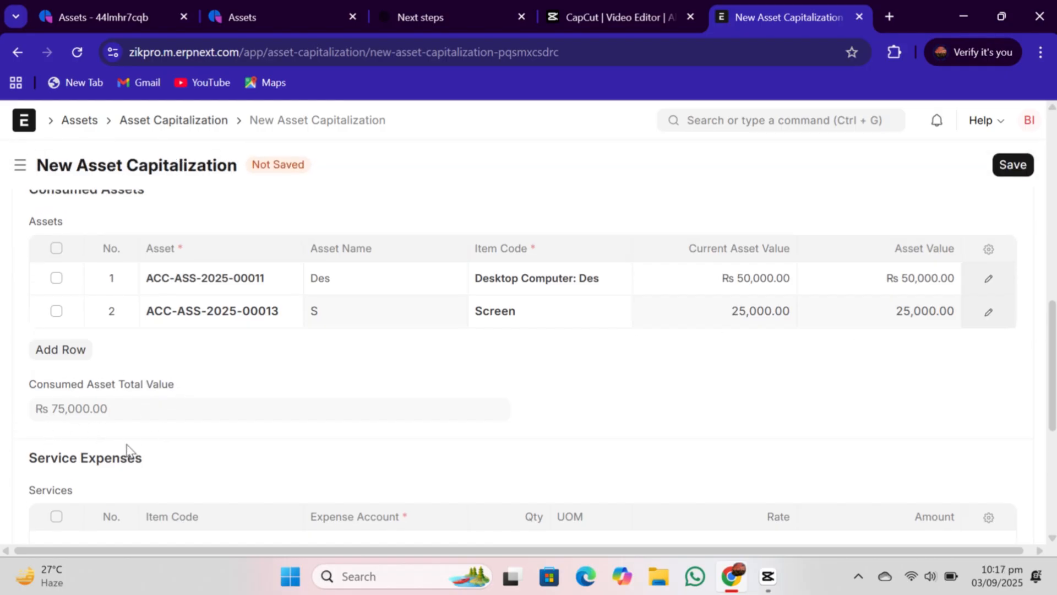
left_click_drag(1054, 421, 1051, 237)
left_click(1021, 169)
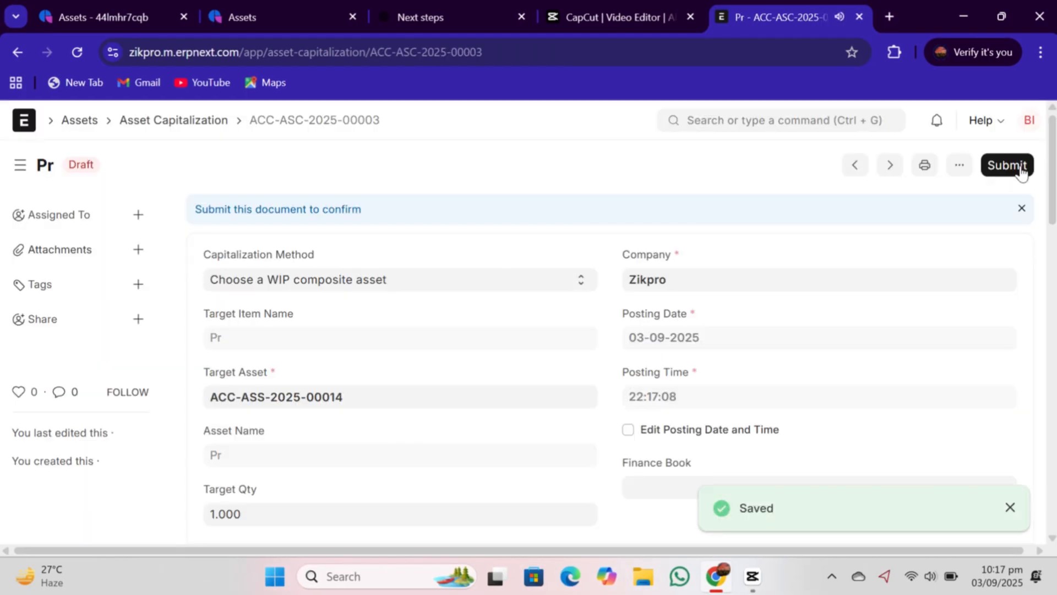
- Submit the asset capitalization ACC-ASC-2025-00003
left_click(1020, 165)
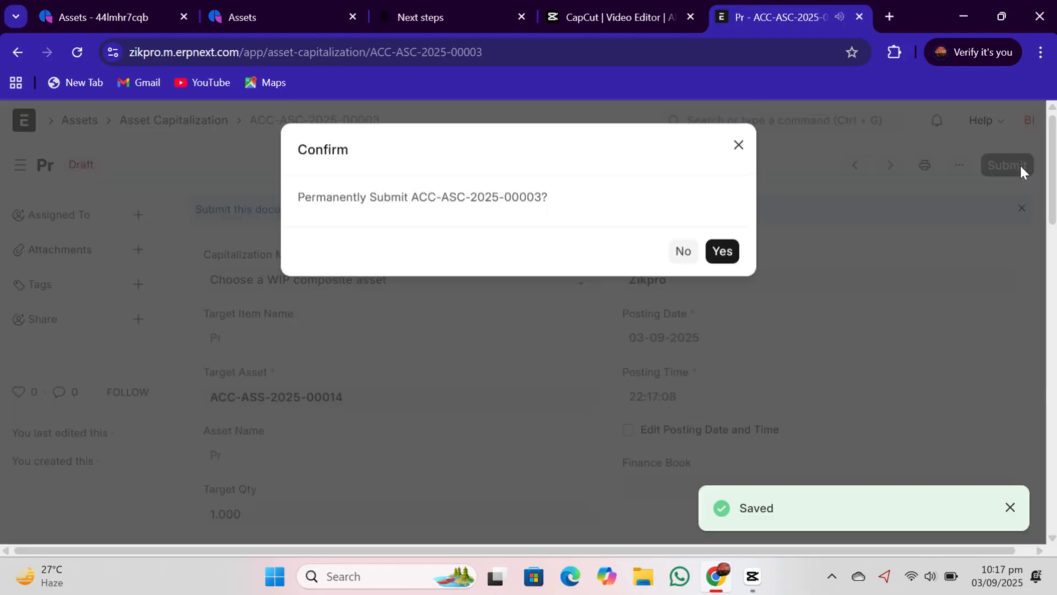
left_click(739, 145)
scroll(741, 146, "down", 1)
scroll(989, 193, "down", 5)
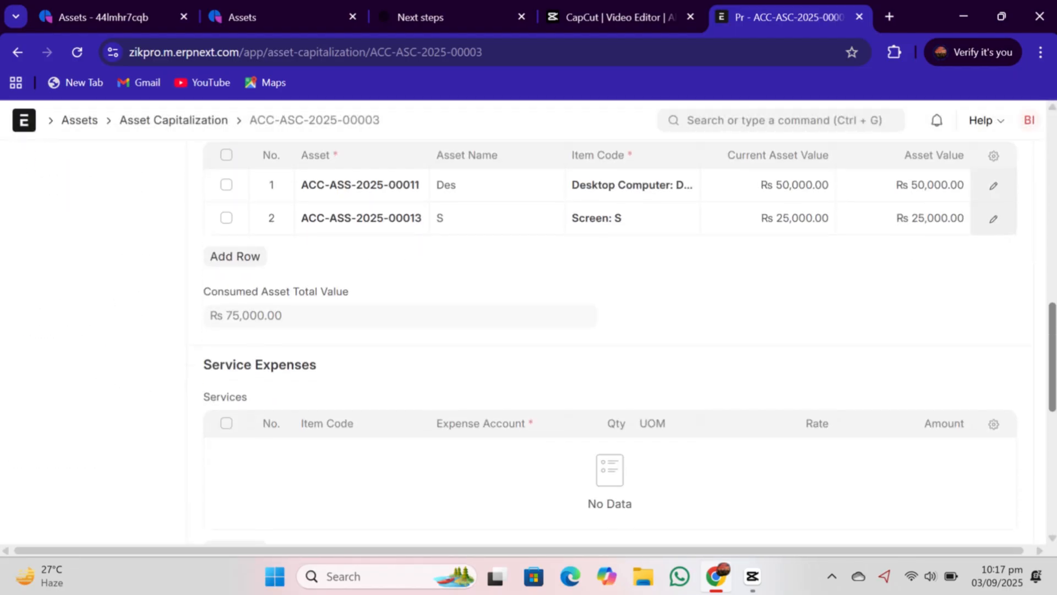
scroll(989, 193, "up", 6)
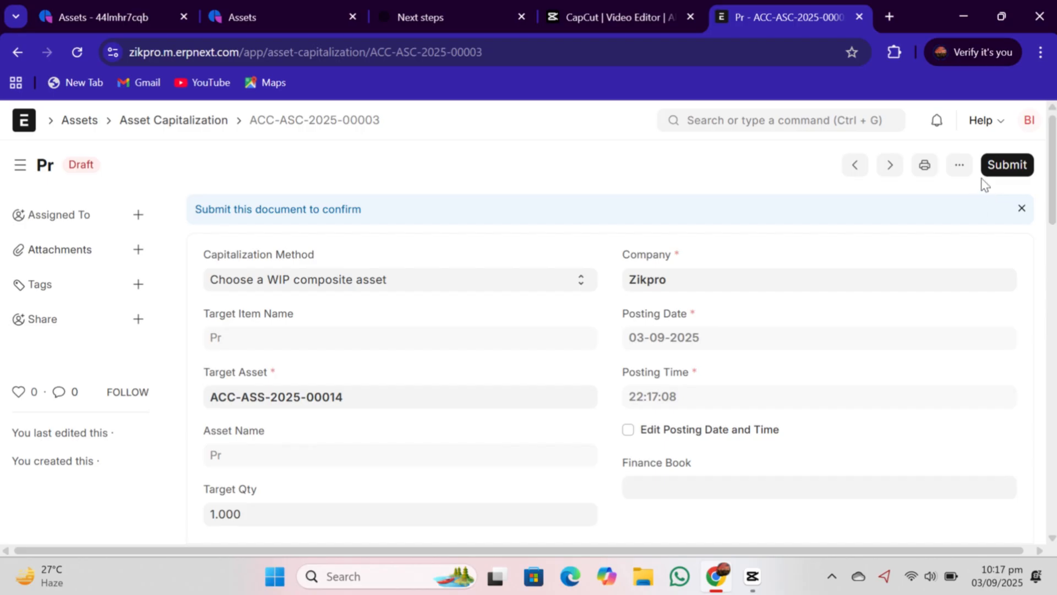
left_click(990, 171)
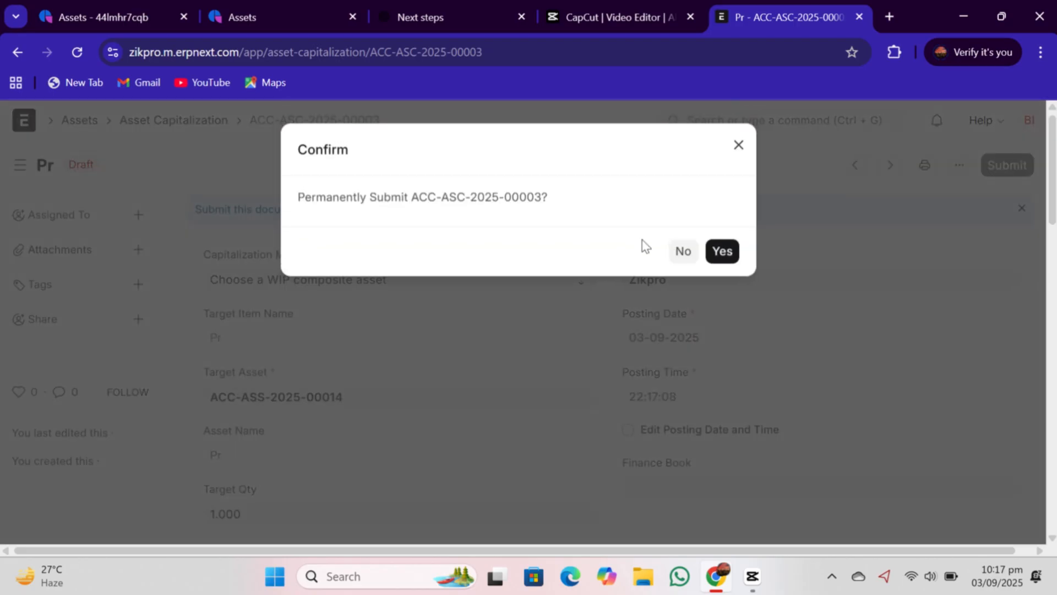
left_click(721, 252)
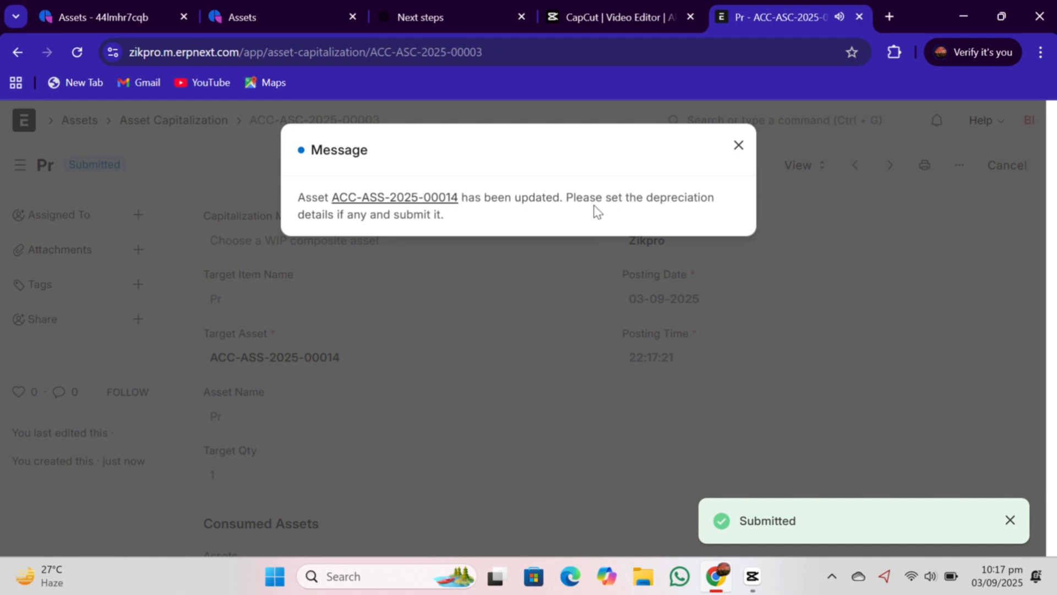
- Open the target Projector Setup asset ACC-ASS-2025-00014 and review its Depreciation section
left_click(407, 197)
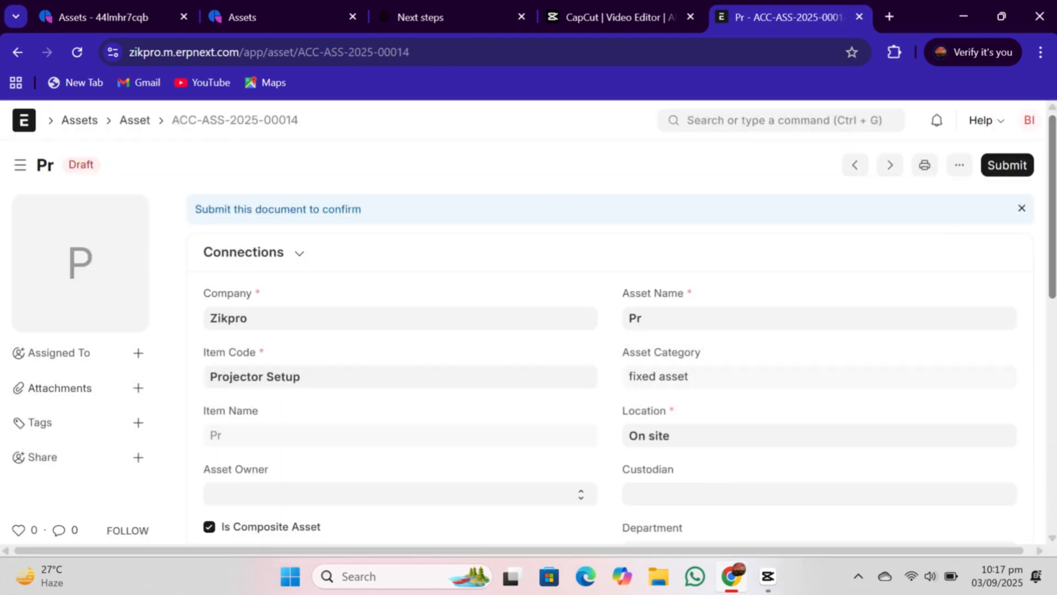
scroll(551, 231, "down", 3)
scroll(551, 330, "down", 6)
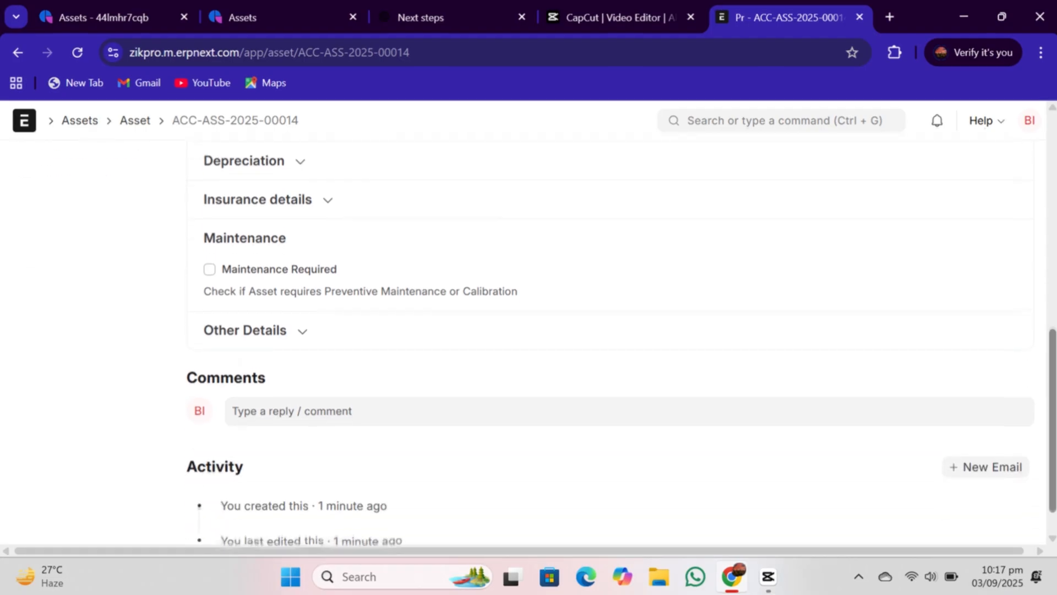
scroll(551, 330, "up", 5)
scroll(551, 330, "up", 1)
scroll(551, 330, "down", 1)
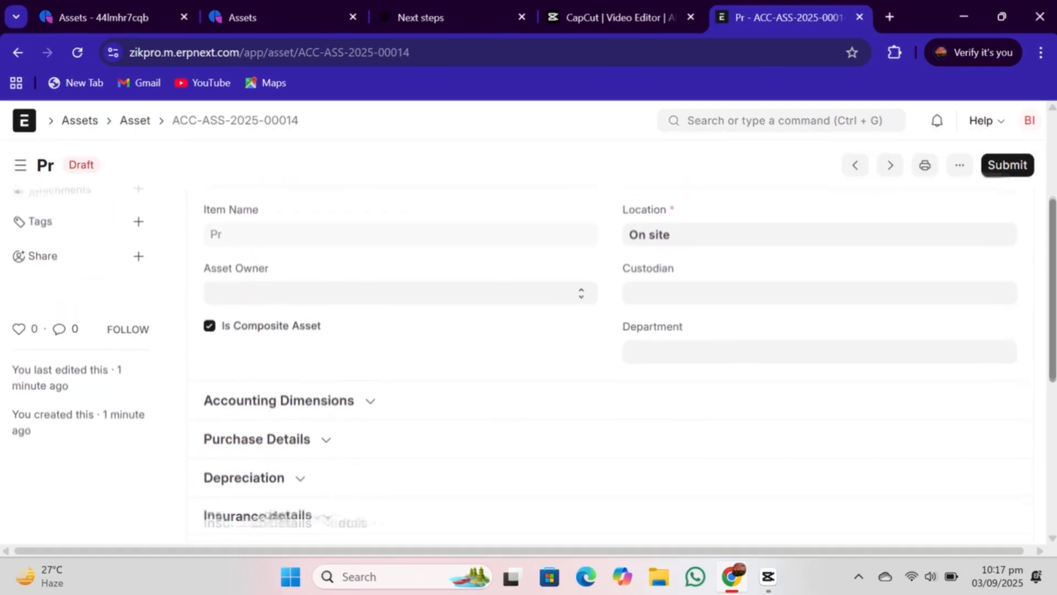
scroll(795, 322, "down", 2)
left_click(300, 311)
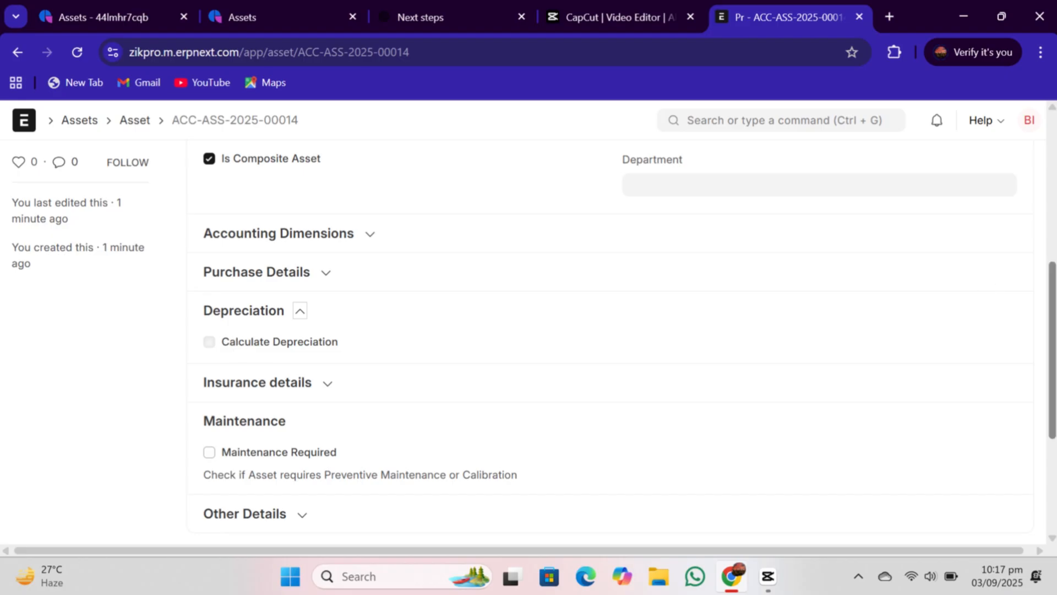
left_click_drag(1056, 342, 1056, 195)
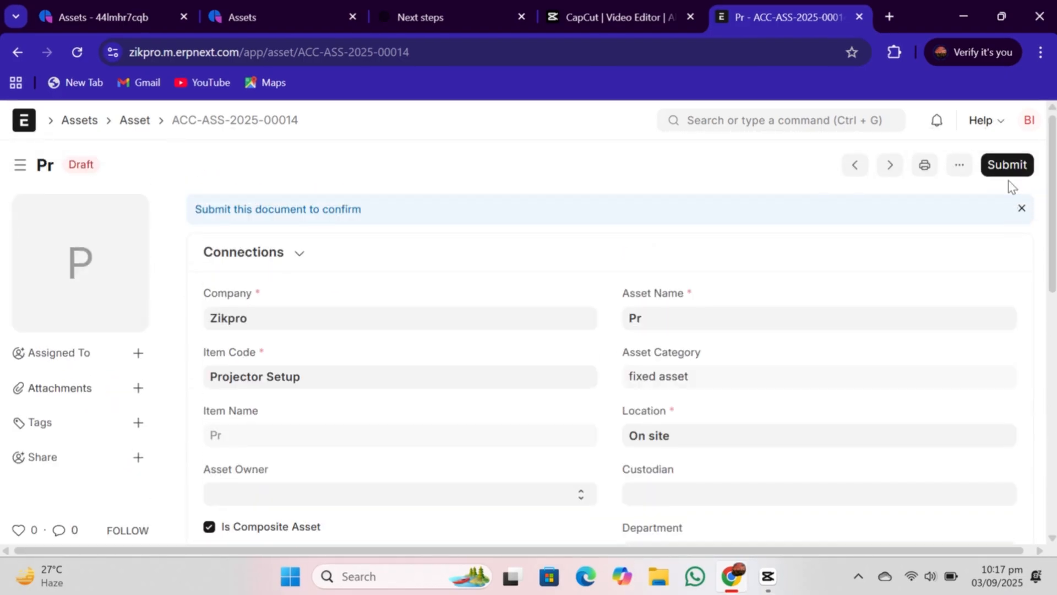
- Try to submit the Projector Setup asset ACC-ASS-2025-00014
left_click(1010, 163)
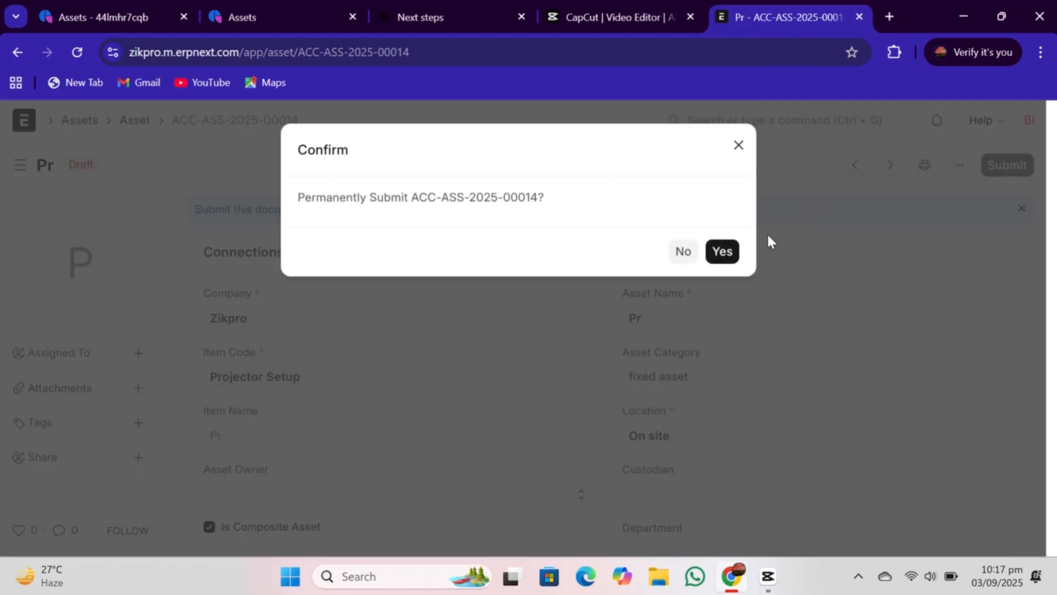
left_click(733, 251)
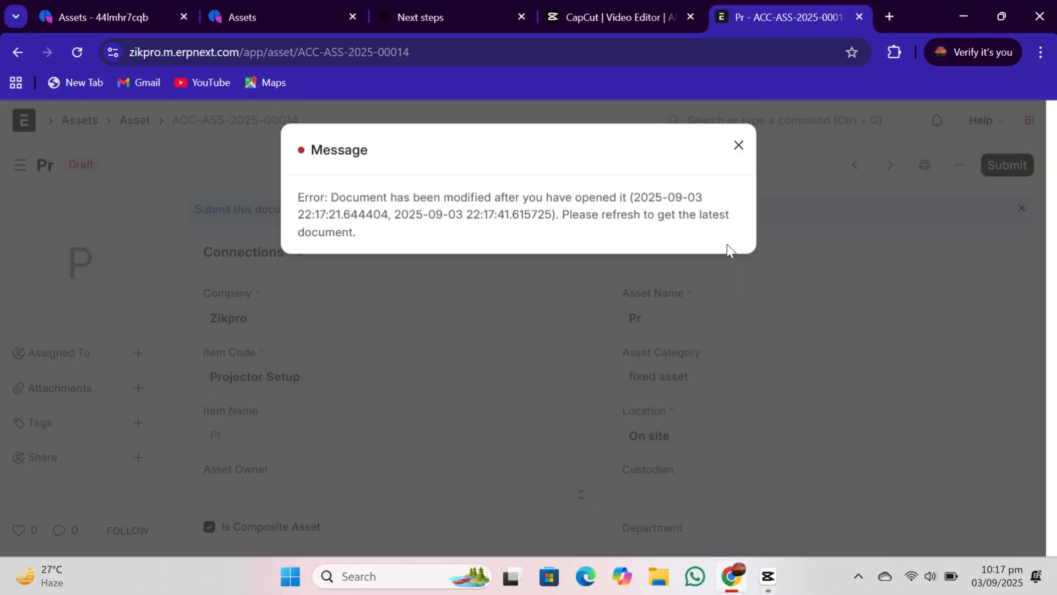
left_click(738, 145)
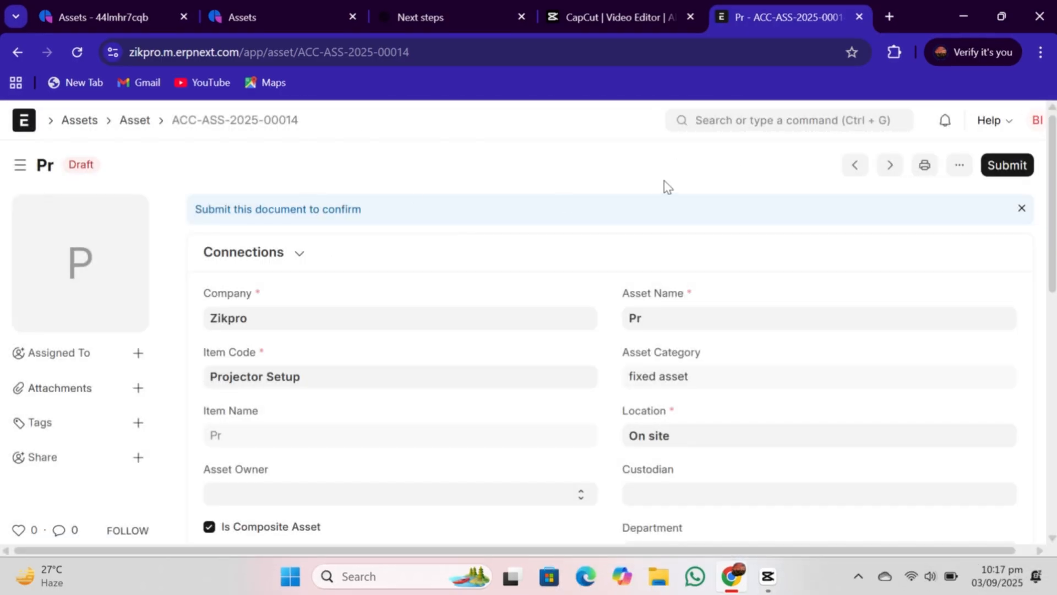
- Review the submitted asset capitalization's consumed assets and totals, and go back to the Assets workspace
left_click(16, 49)
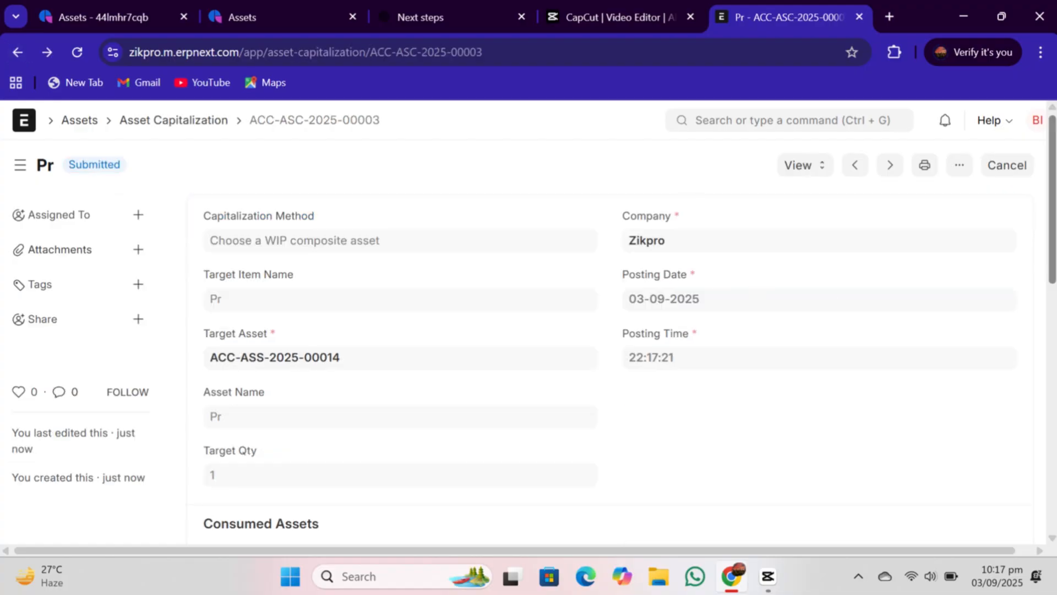
scroll(879, 307, "down", 5)
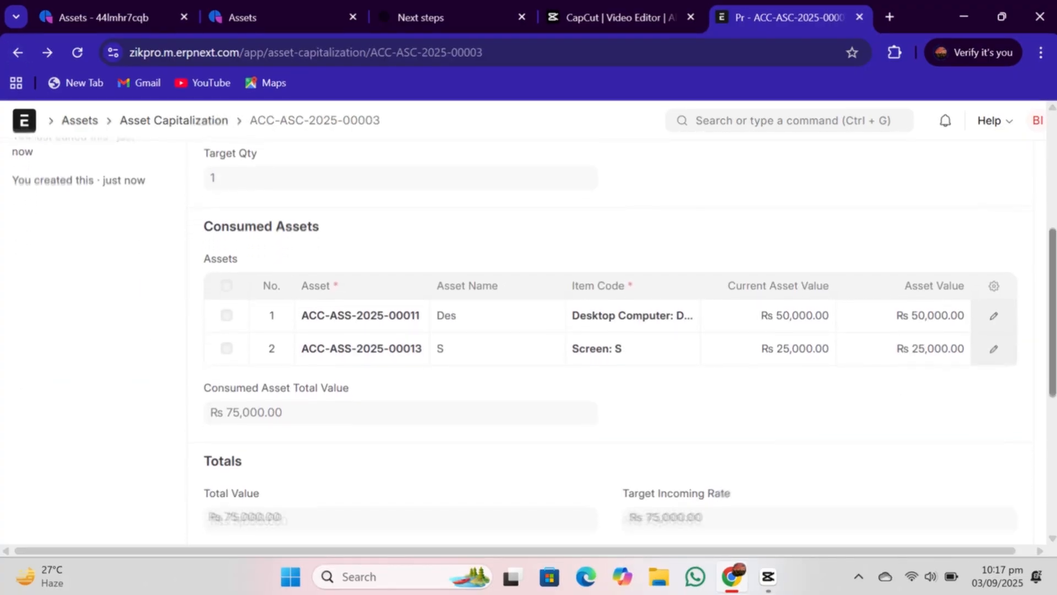
scroll(879, 307, "down", 3)
scroll(879, 308, "up", 3)
scroll(610, 341, "up", 6)
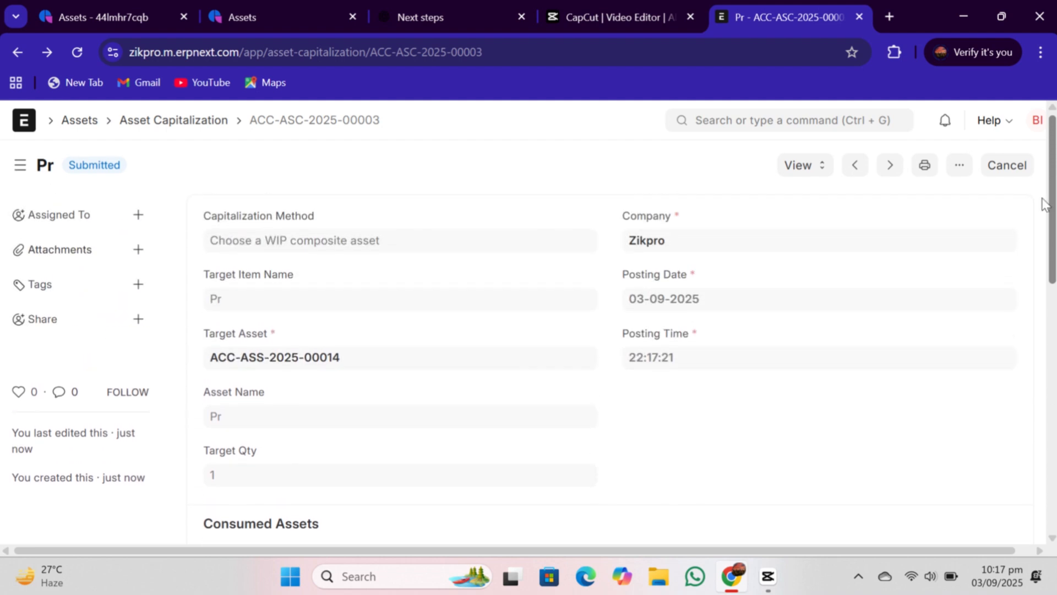
left_click(802, 167)
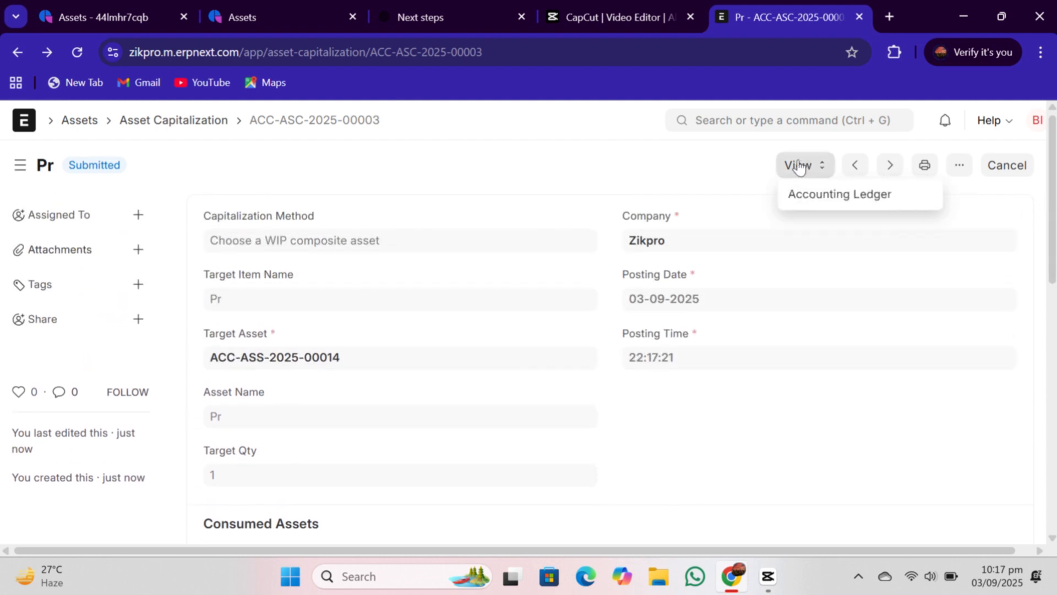
left_click(700, 161)
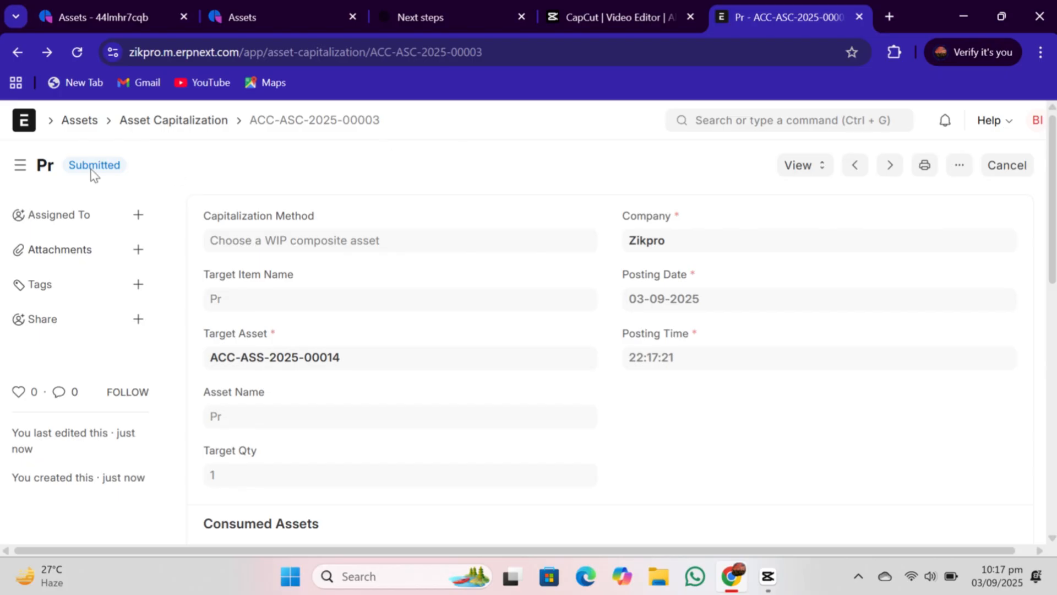
left_click(83, 124)
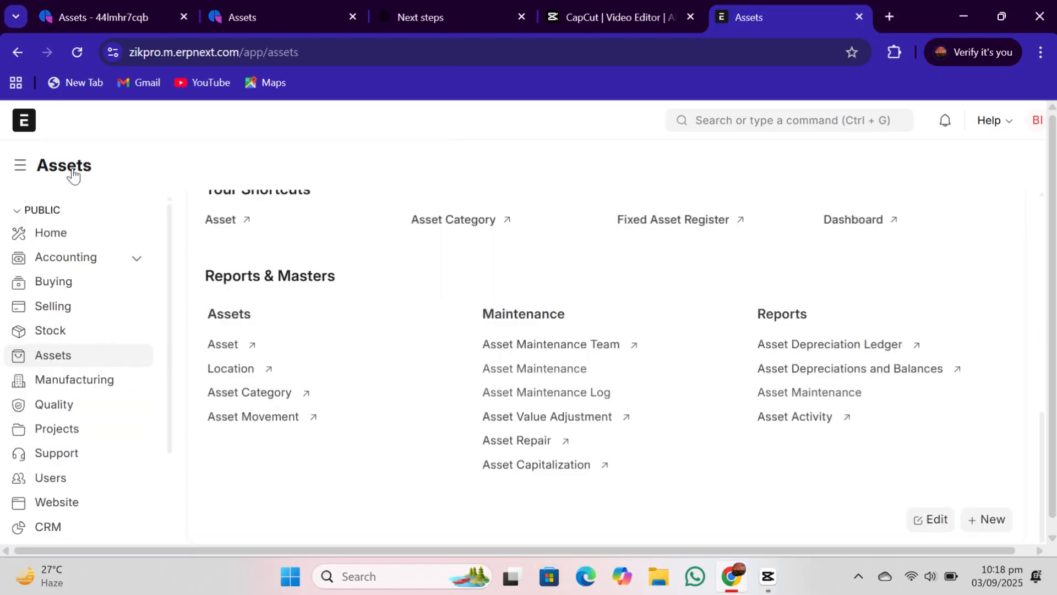
- Open the Asset list and open the draft Projector Setup asset ACC-ASS-2025-00014
double_click(227, 317)
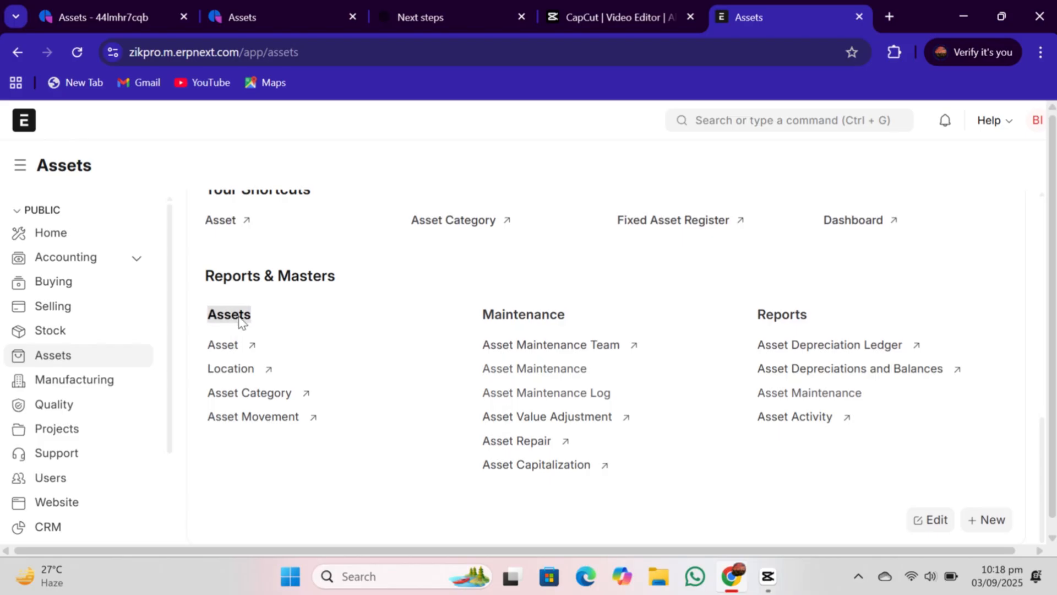
left_click(351, 294)
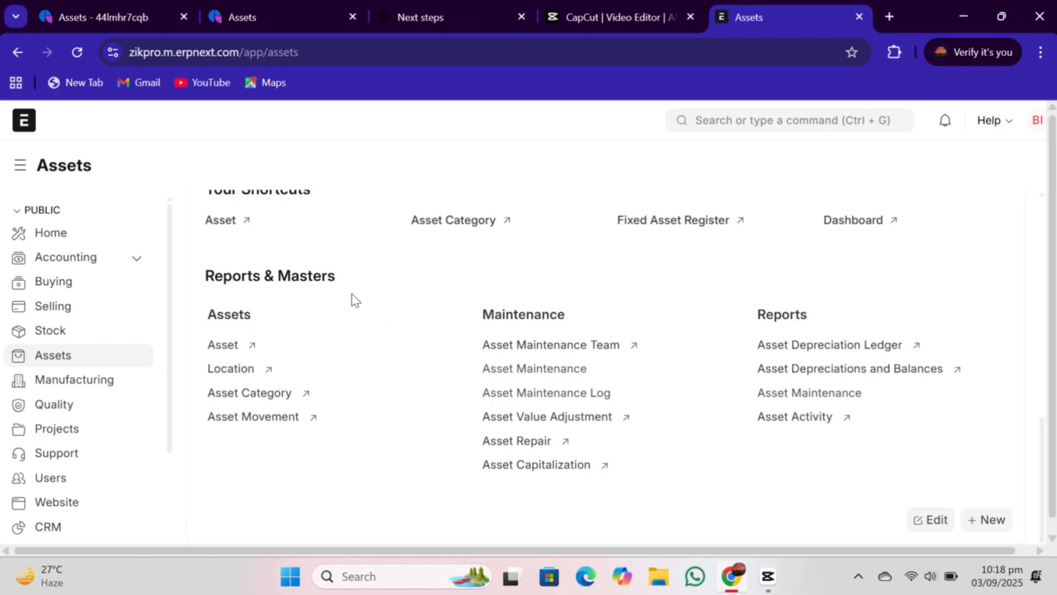
left_click(223, 347)
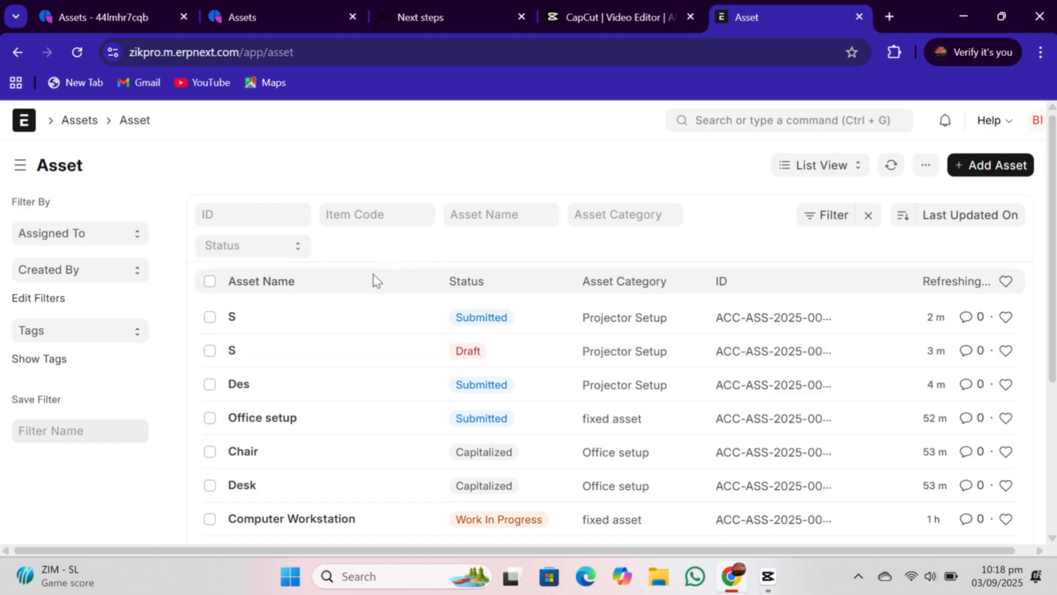
left_click(365, 321)
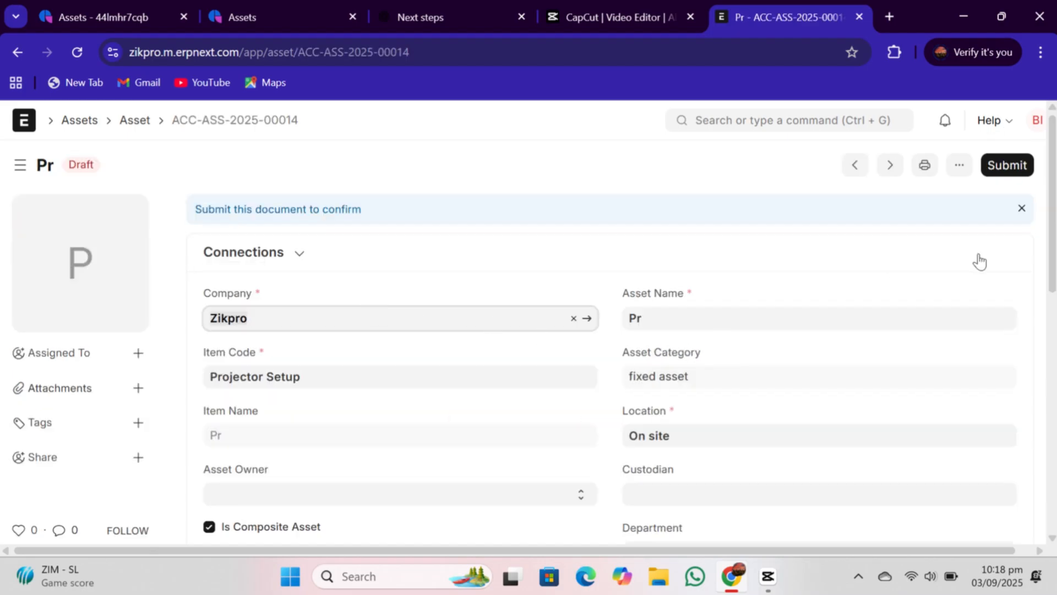
- Enable Calculate Depreciation in the asset's Depreciation section and add a finance book row
scroll(1051, 262, "down", 3)
scroll(1051, 262, "down", 4)
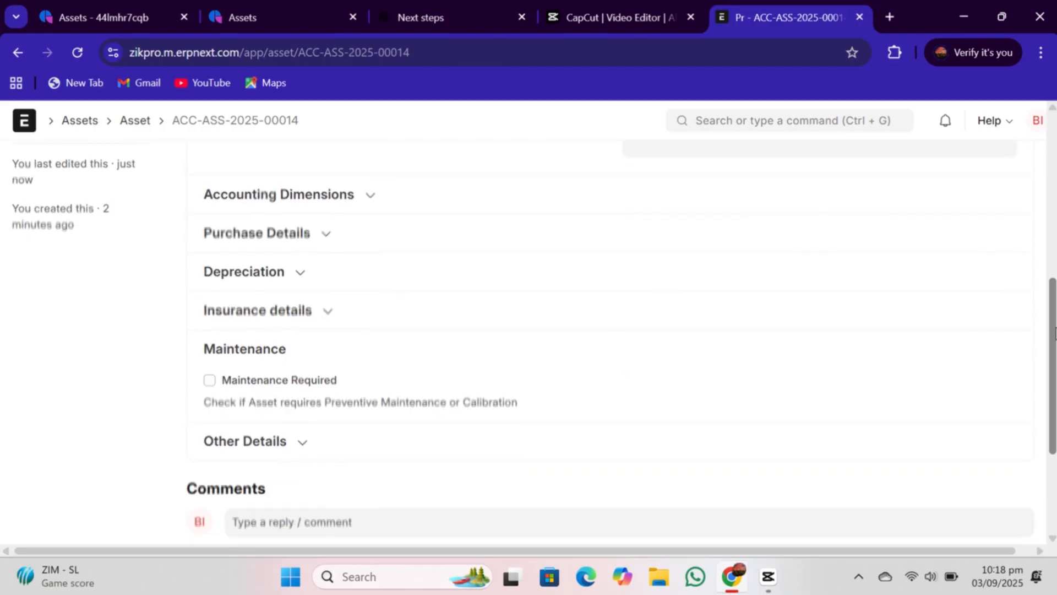
left_click(304, 275)
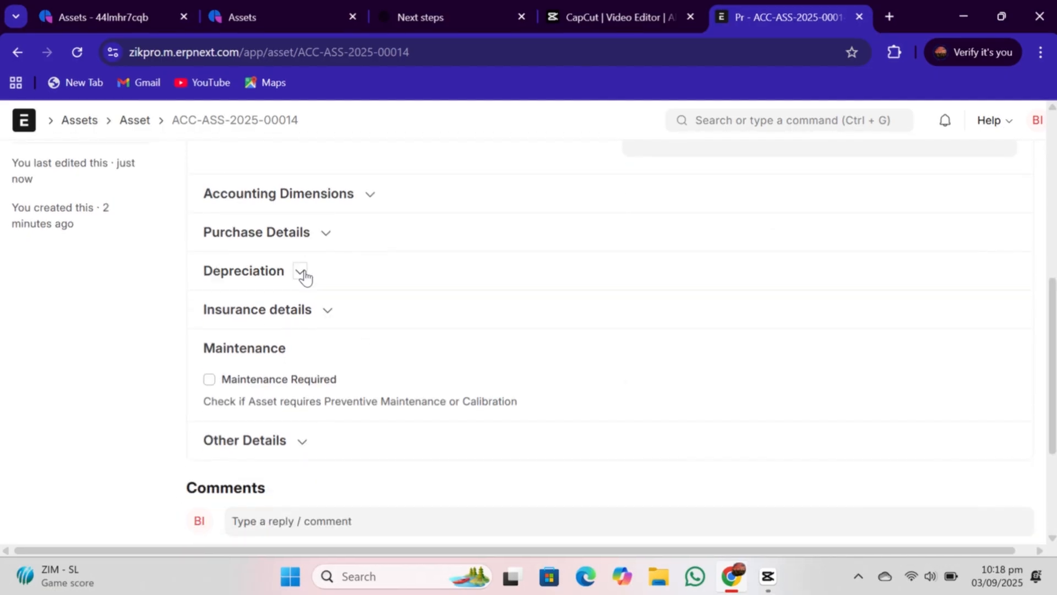
left_click(209, 303)
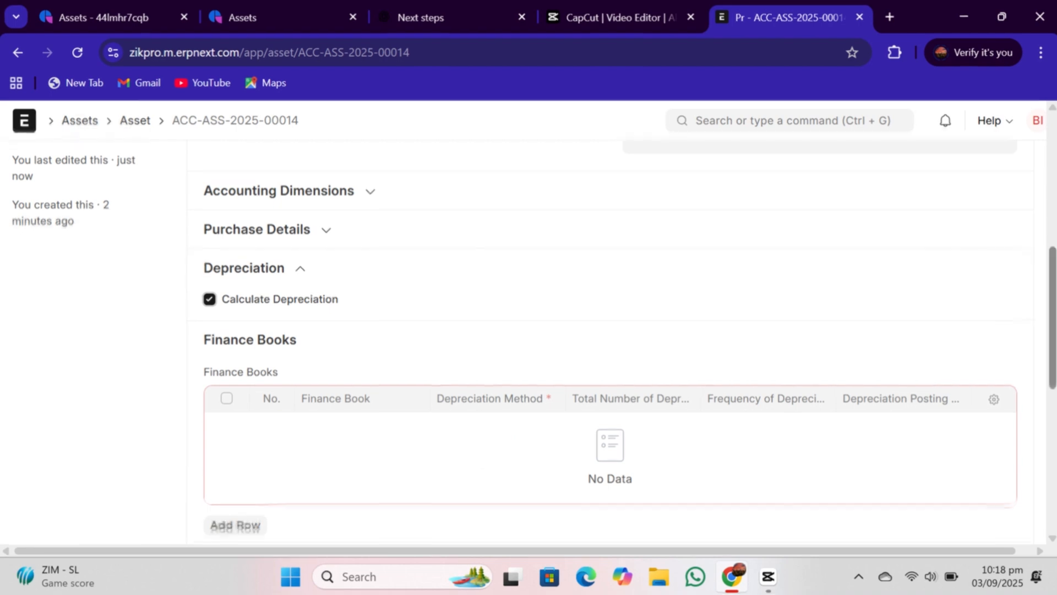
scroll(991, 401, "down", 4)
left_click(244, 313)
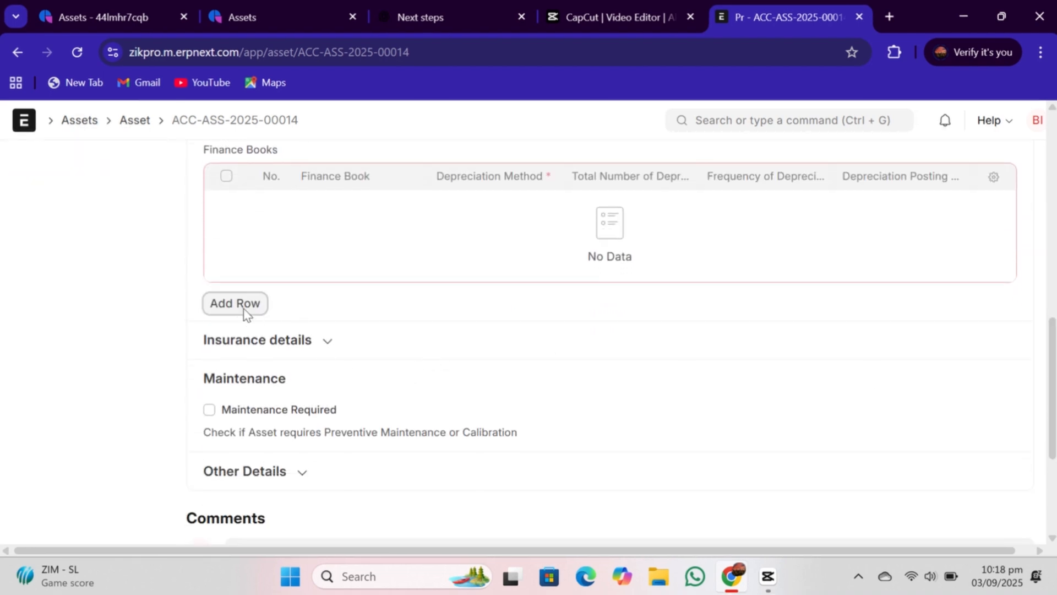
- Set the finance book row to Straight Line, 6 depreciations, frequency 2, posting date 03-09-2025, and save the asset
left_click(483, 249)
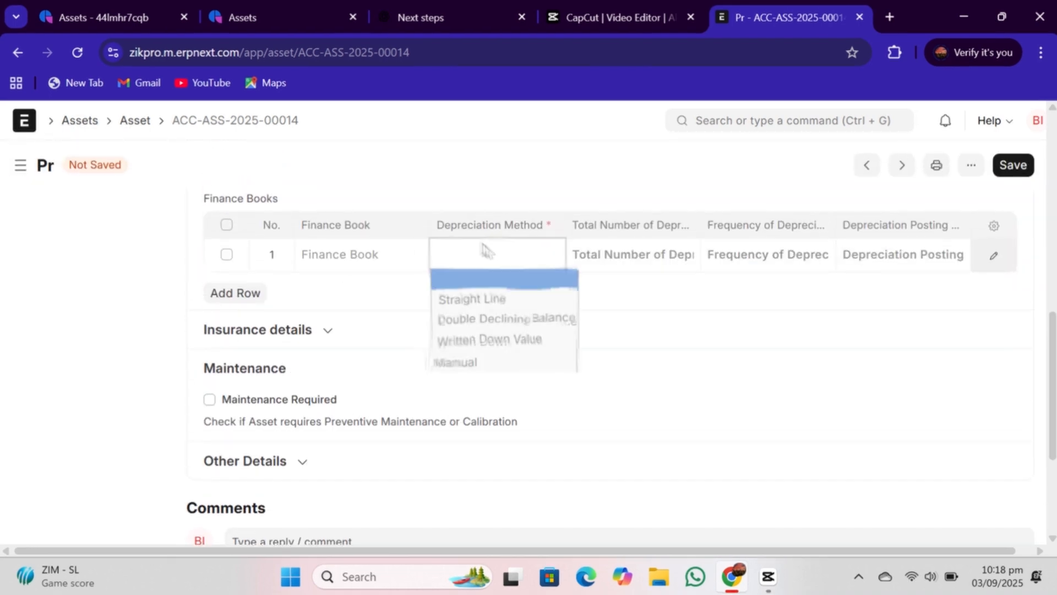
left_click(484, 300)
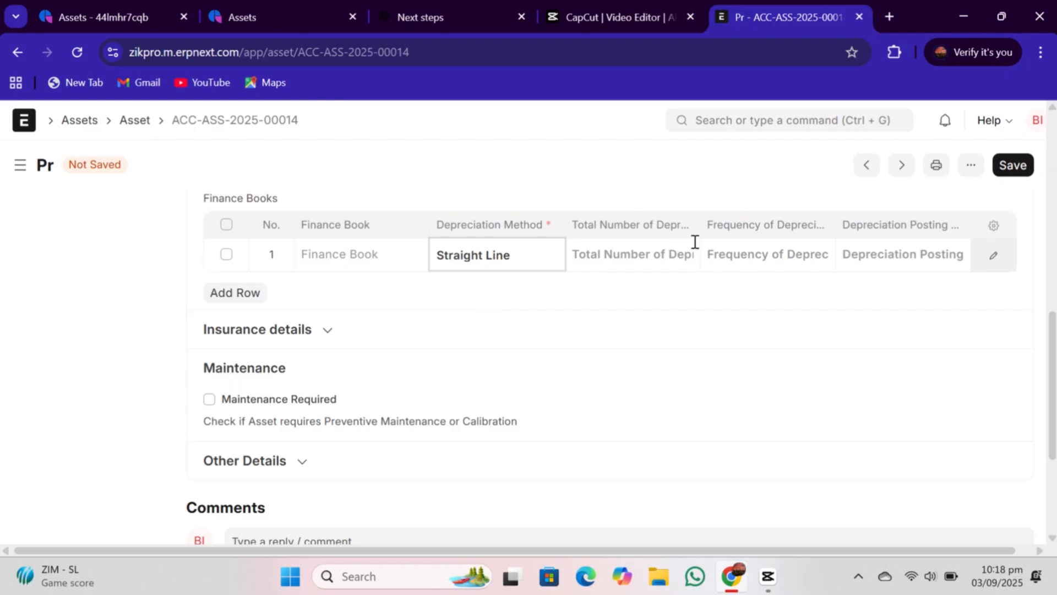
left_click(674, 250)
type("6")
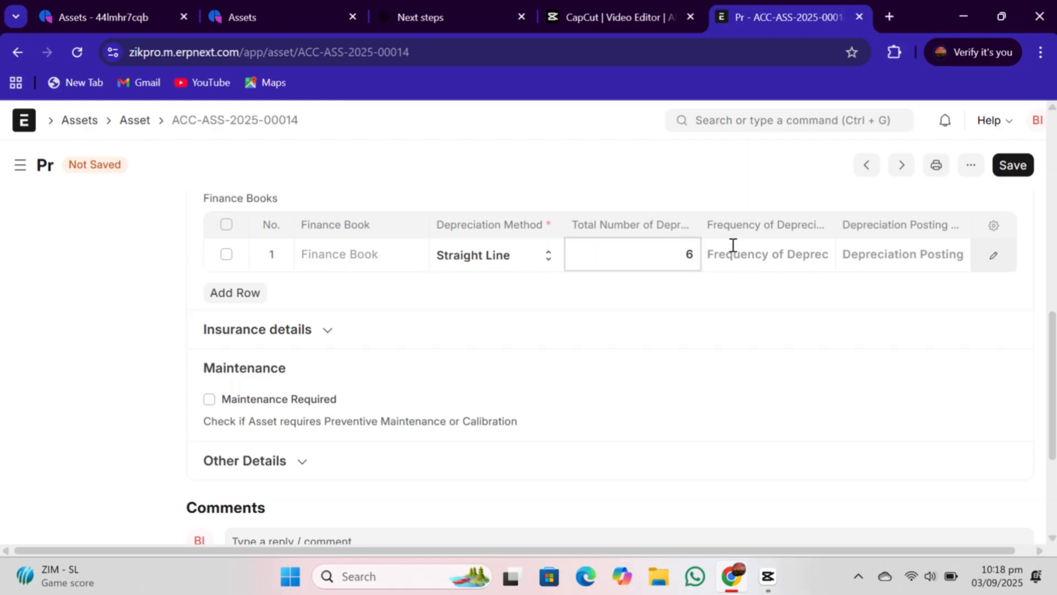
left_click(752, 249)
type("2")
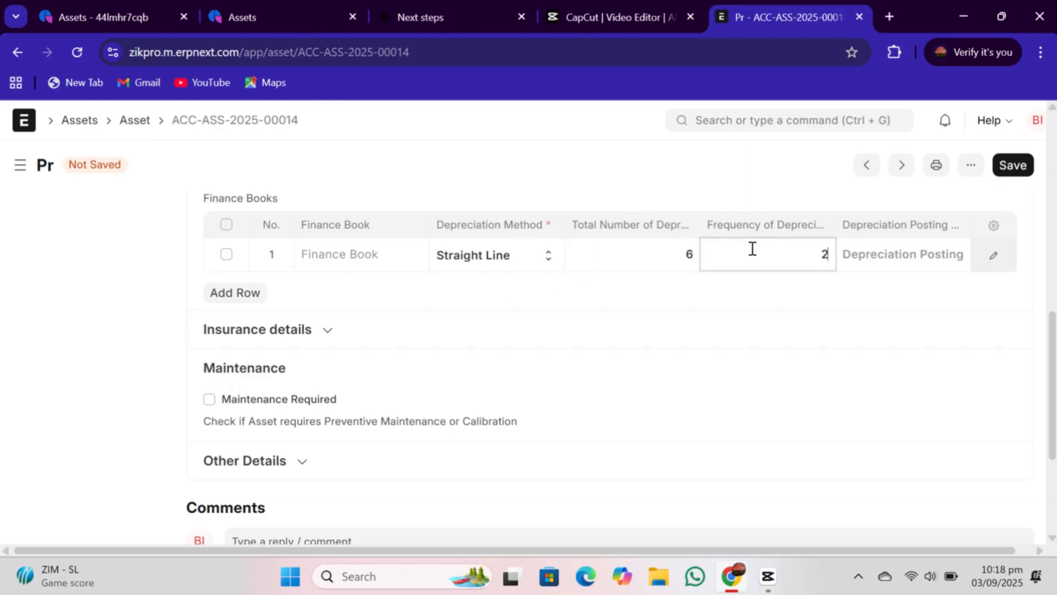
left_click(940, 254)
left_click(940, 355)
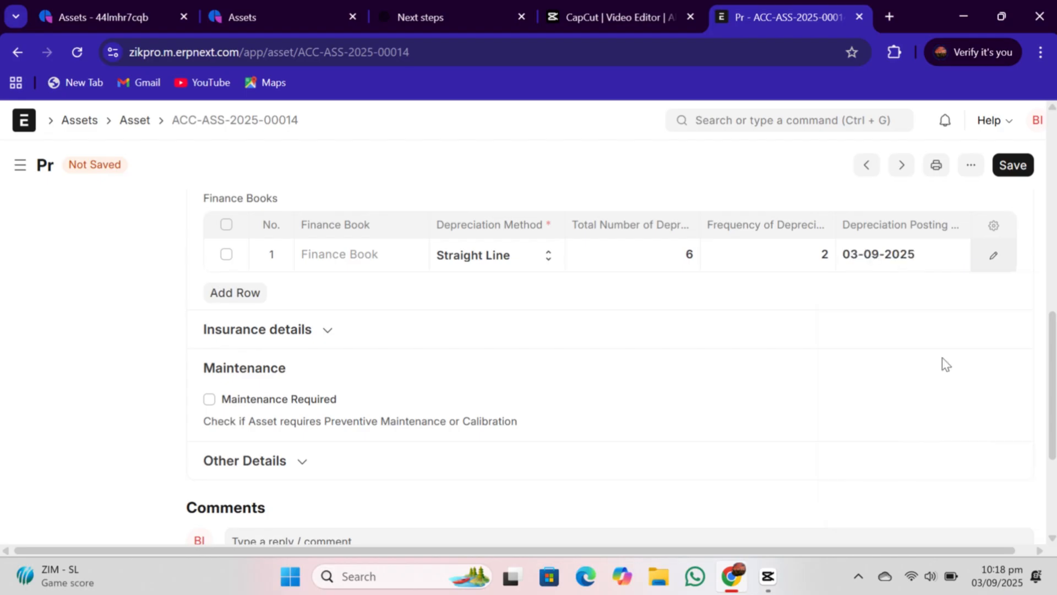
left_click(1029, 168)
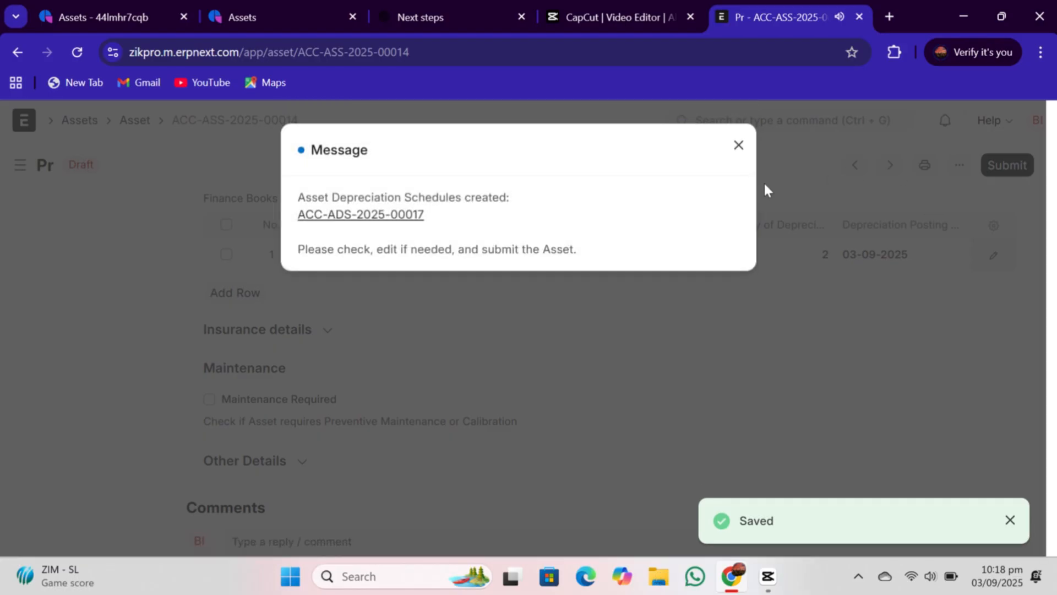
- Open the created depreciation schedule ACC-ADS-2025-00017 and review its schedule rows
left_click(379, 217)
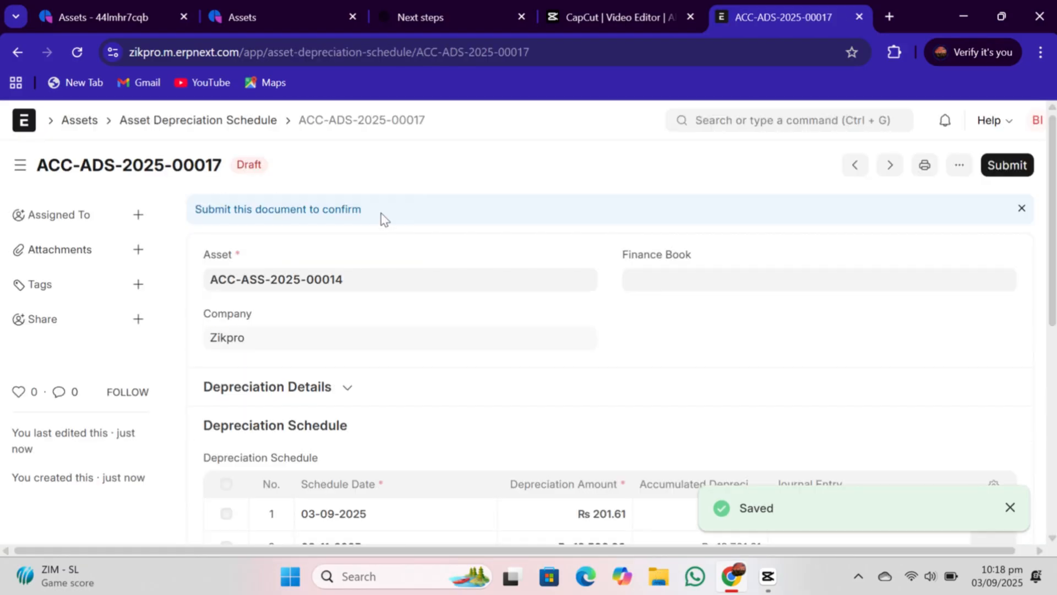
left_click_drag(1054, 219, 1054, 359)
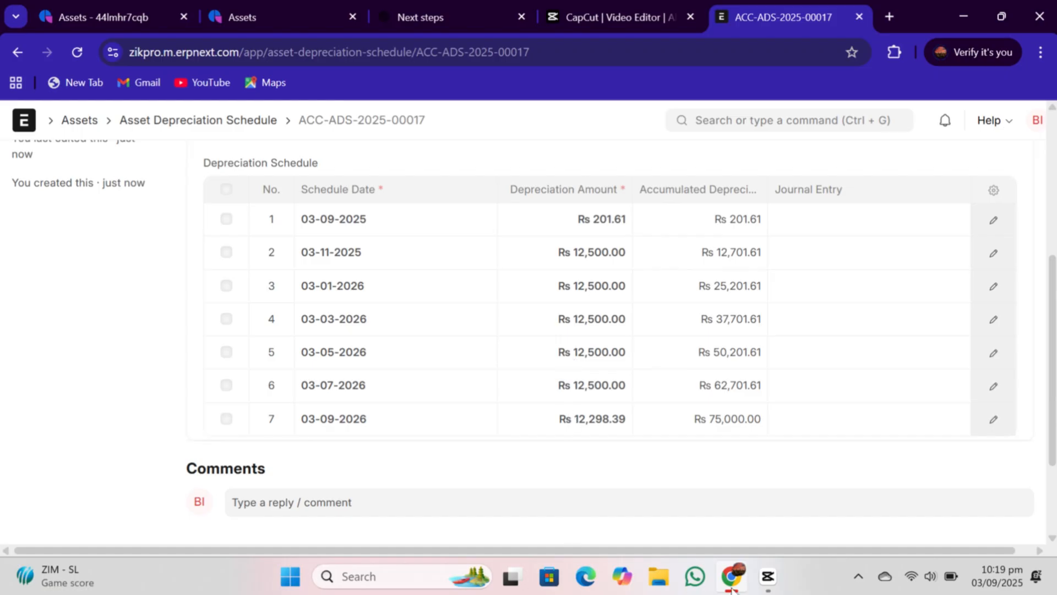
left_click(737, 569)
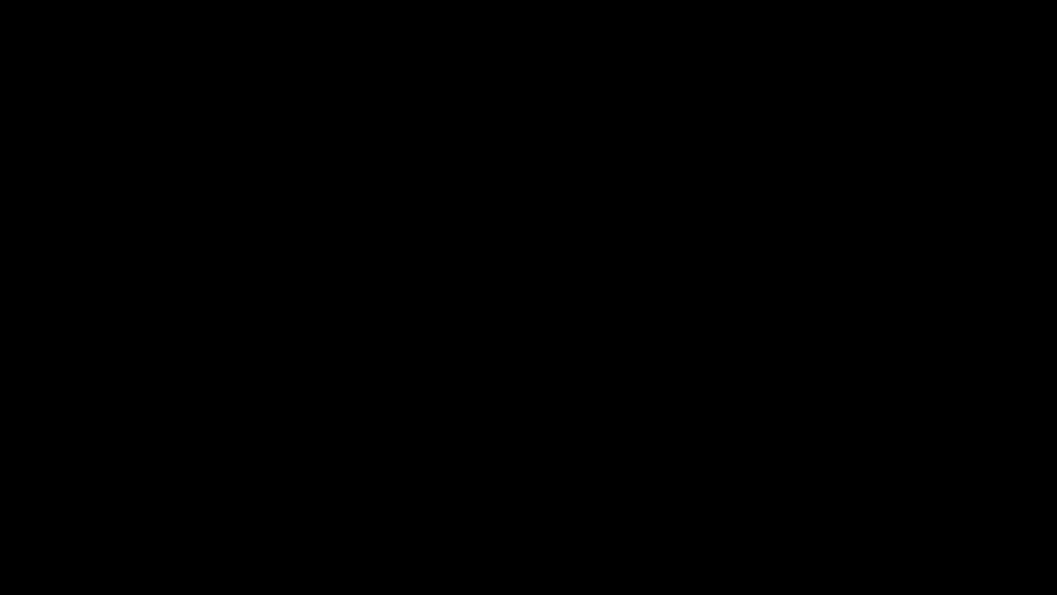